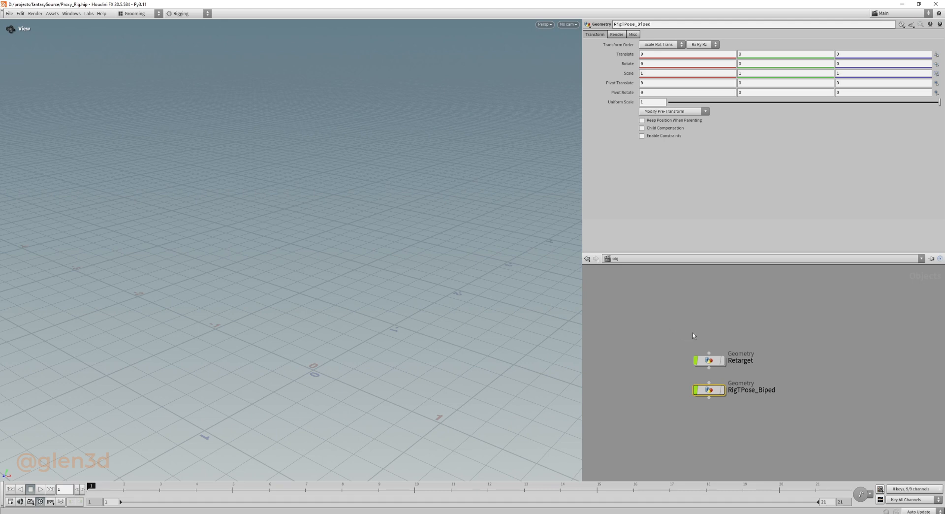
pyautogui.moveTo(709, 324); pyautogui.dragTo(716, 323, button='middle')
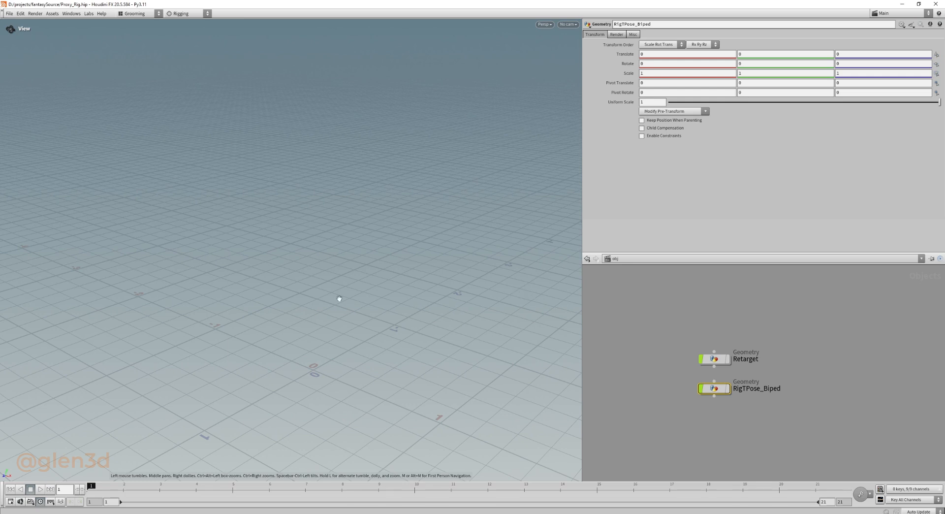
pyautogui.hotkey('ctrl', 'shift', 'b')
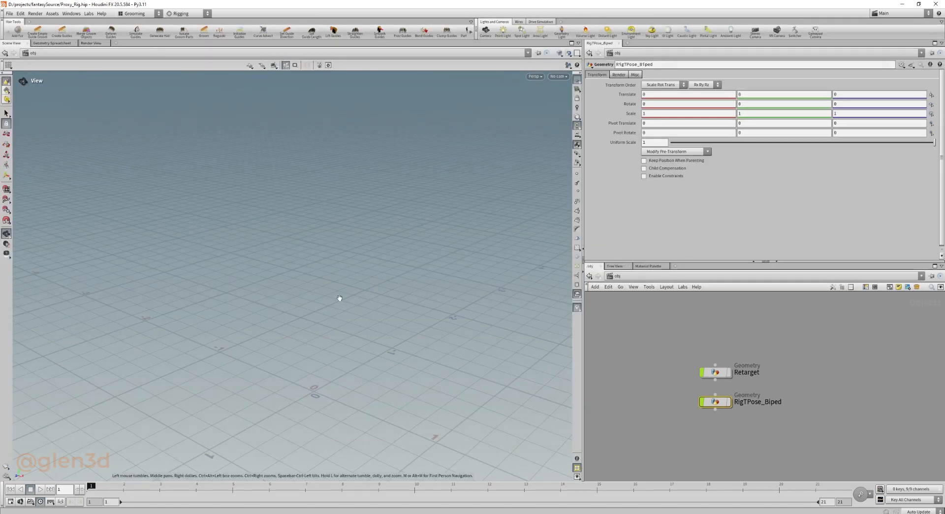
pyautogui.hotkey('ctrl', 'shift', 'b')
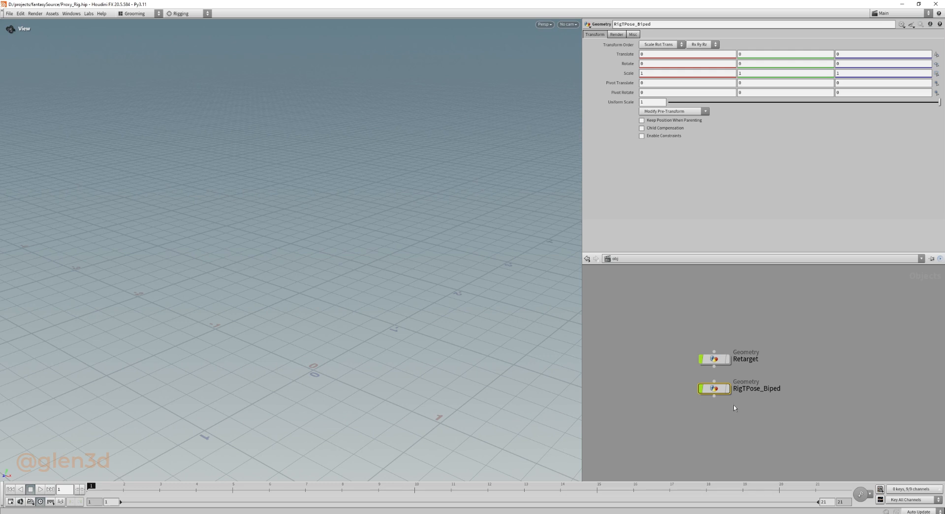
# Open the RigTPose_Biped geometry network and bring the skeleton nodes feeding parentjoints1 into view.
pyautogui.moveTo(734, 405); pyautogui.dragTo(699, 399, button='middle')
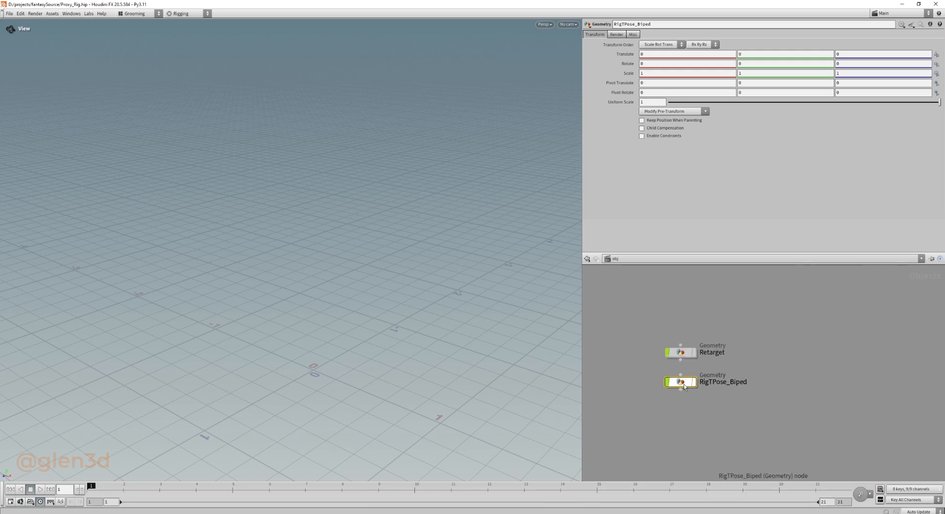
pyautogui.doubleClick(684, 387)
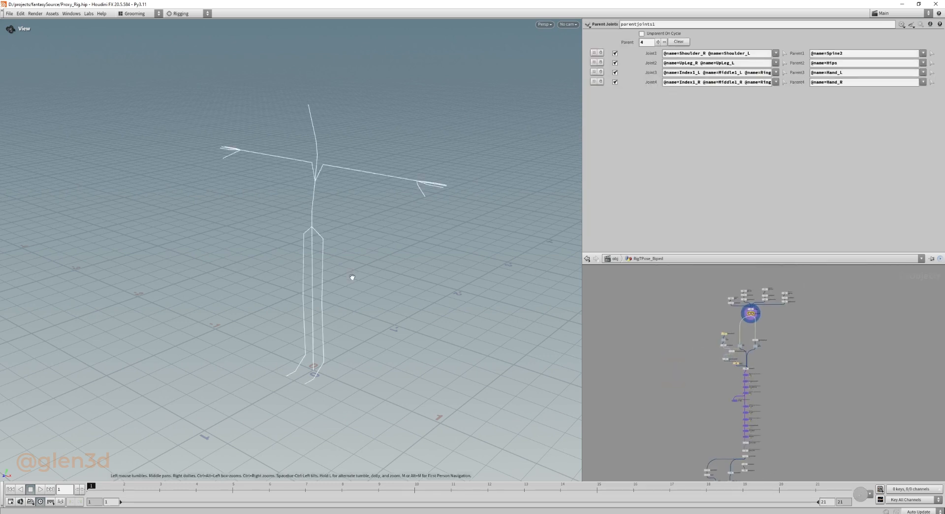
pyautogui.moveTo(352, 276); pyautogui.dragTo(373, 281)
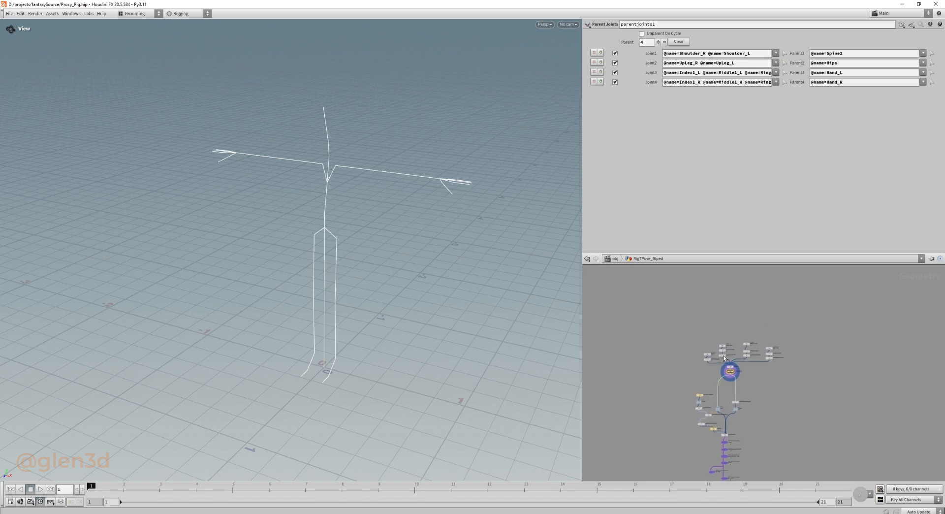
pyautogui.scroll(5, 772, 362)
pyautogui.scroll(1, 809, 367)
pyautogui.moveTo(818, 343); pyautogui.dragTo(770, 353, button='middle')
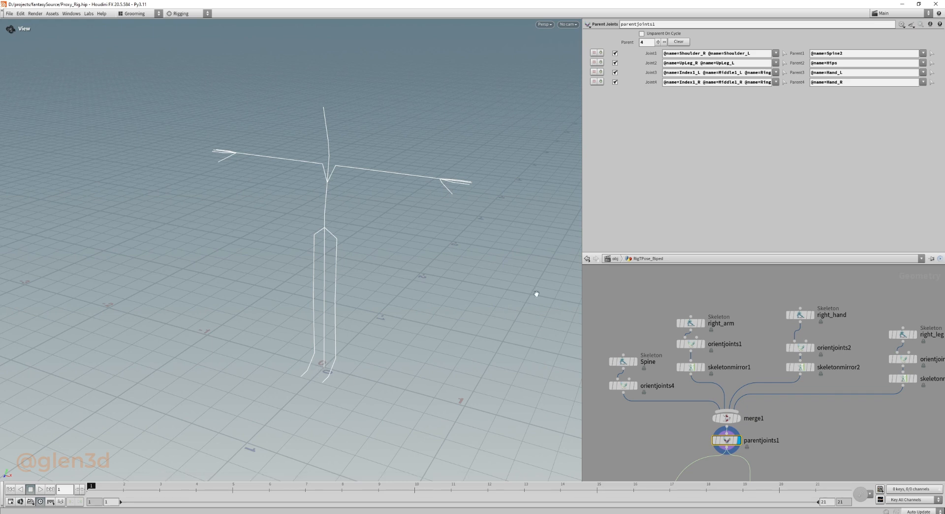
# Restore the full interface and add a scene-level Marker visualizer that displays the name attribute as text.
pyautogui.hotkey('ctrl', 'shift', 'b')
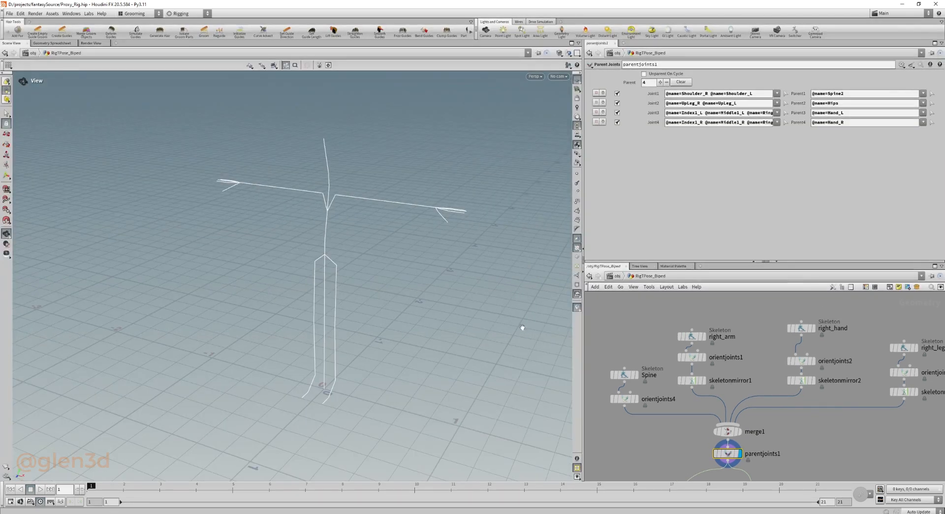
pyautogui.click(578, 309)
pyautogui.moveTo(644, 359); pyautogui.dragTo(646, 313, button='middle')
pyautogui.moveTo(669, 386); pyautogui.dragTo(655, 342, button='middle')
pyautogui.scroll(-3, 653, 384)
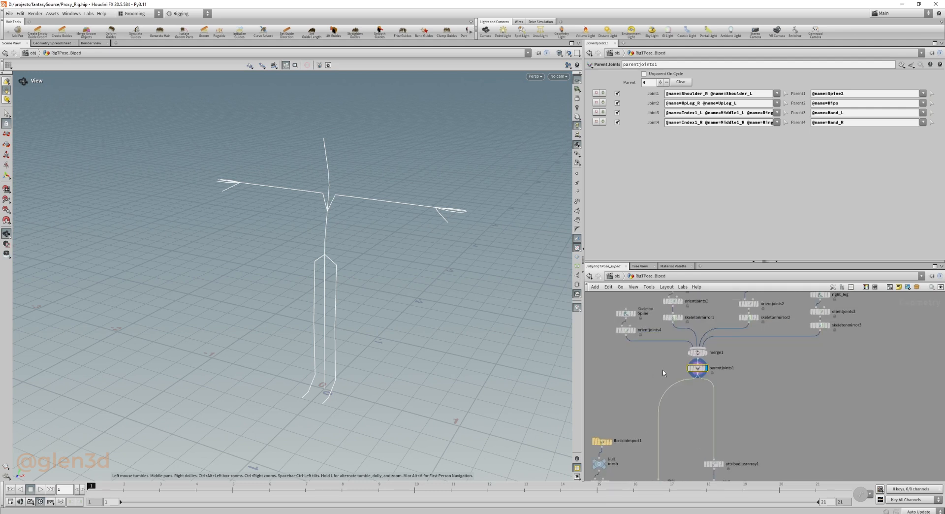
pyautogui.click(577, 309)
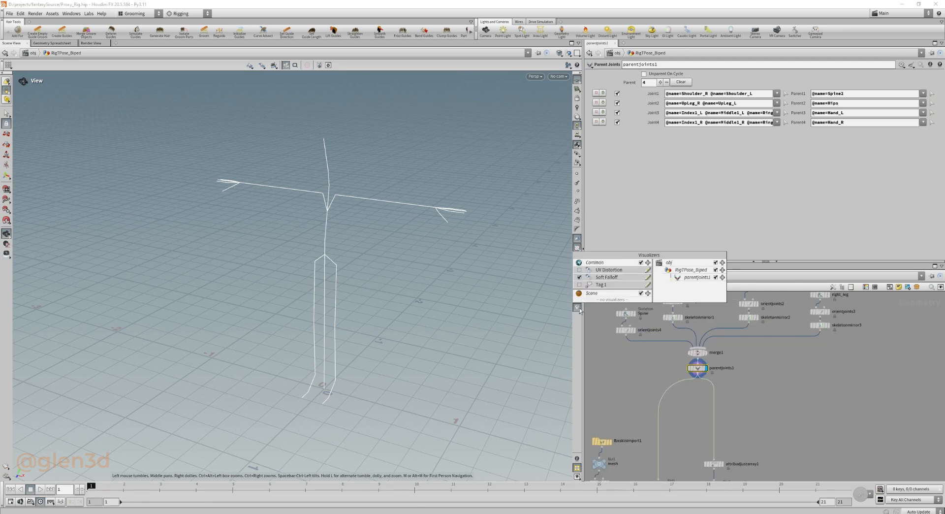
pyautogui.click(649, 293)
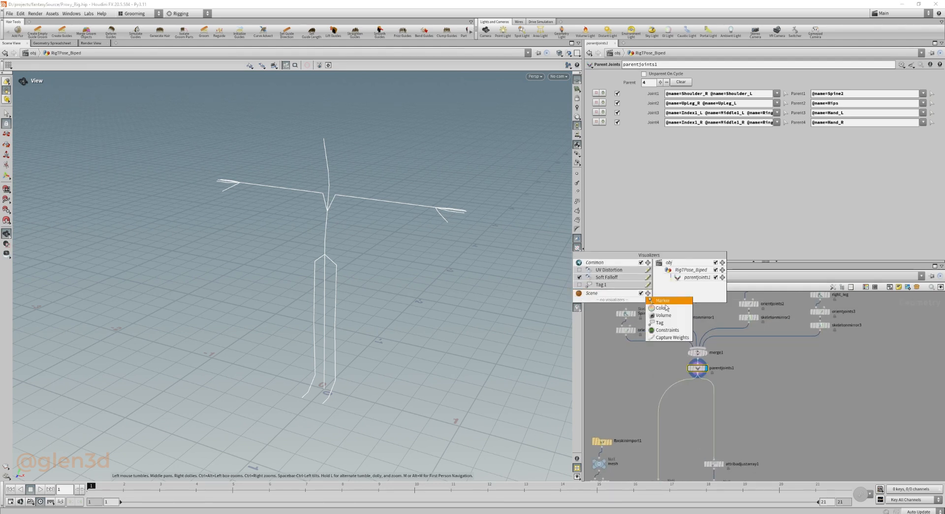
pyautogui.click(664, 301)
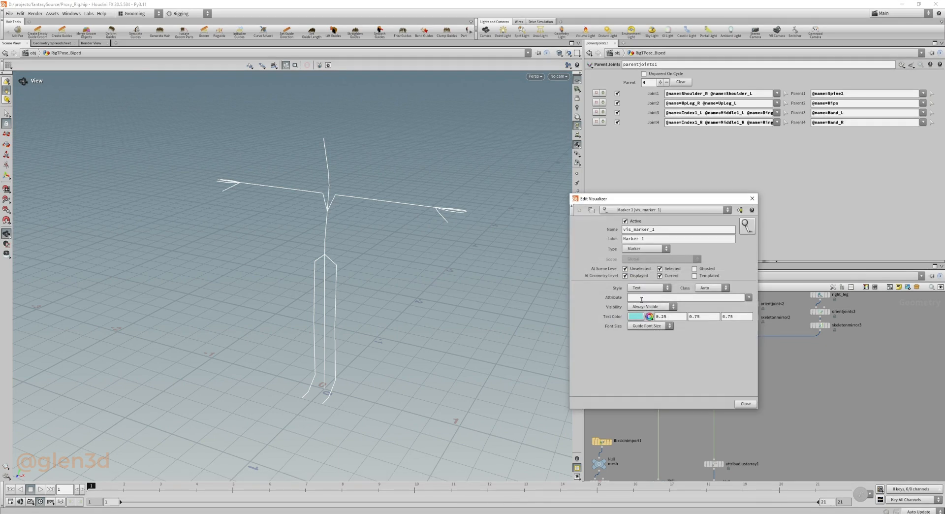
pyautogui.write('name')
pyautogui.press('Return')
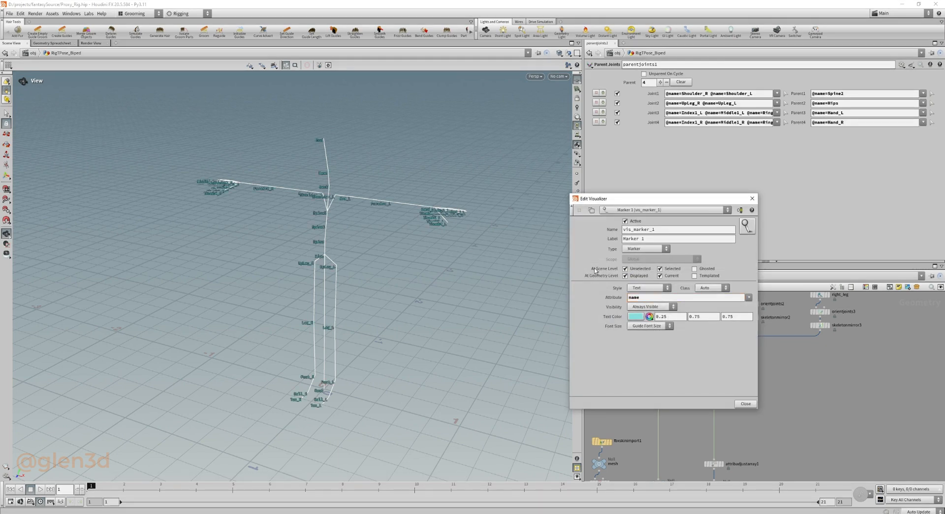
# Set the marker's text color to light orange (1, 0.7245, 0.449) and close the visualizer settings.
pyautogui.click(635, 316)
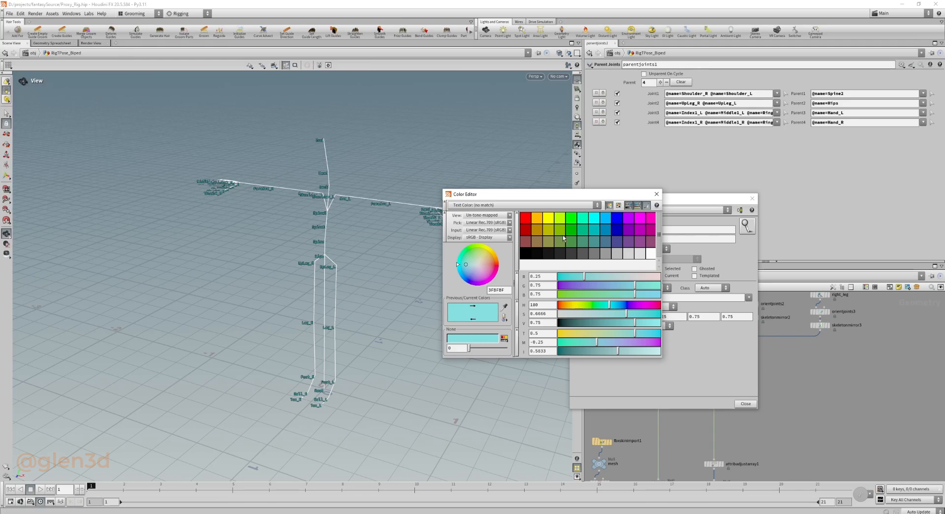
pyautogui.click(540, 221)
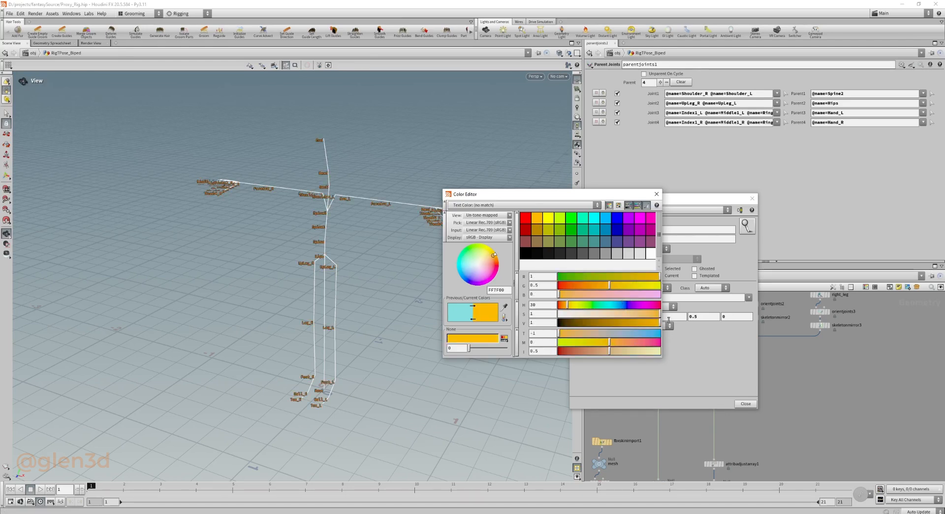
pyautogui.moveTo(647, 316); pyautogui.dragTo(614, 316)
pyautogui.click(655, 194)
pyautogui.moveTo(661, 200); pyautogui.dragTo(692, 169)
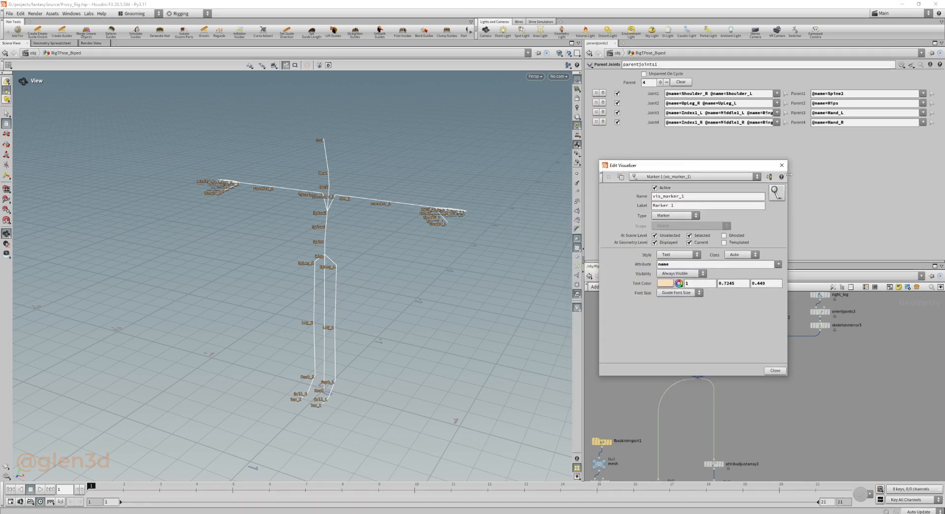
pyautogui.click(782, 168)
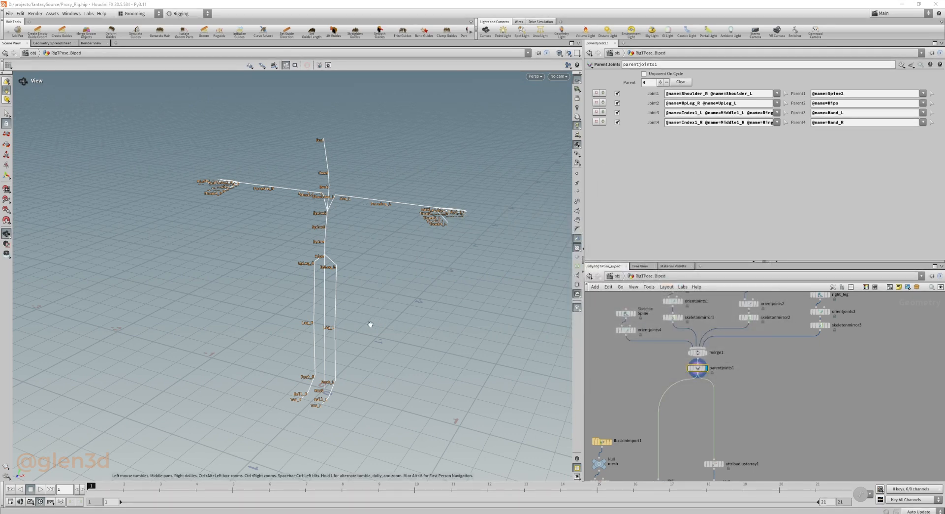
# Examine the joint name labels up close on the skeleton's left hand and fingers, then across the arm and spine.
pyautogui.moveTo(454, 210); pyautogui.dragTo(530, 213, button='right')
pyautogui.moveTo(529, 213); pyautogui.dragTo(412, 242)
pyautogui.moveTo(412, 243); pyautogui.dragTo(507, 212, button='right')
pyautogui.moveTo(507, 211); pyautogui.dragTo(421, 221, button='middle')
pyautogui.moveTo(422, 222); pyautogui.dragTo(420, 265, button='right')
pyautogui.moveTo(420, 265); pyautogui.dragTo(439, 264)
pyautogui.moveTo(439, 264); pyautogui.dragTo(481, 275, button='right')
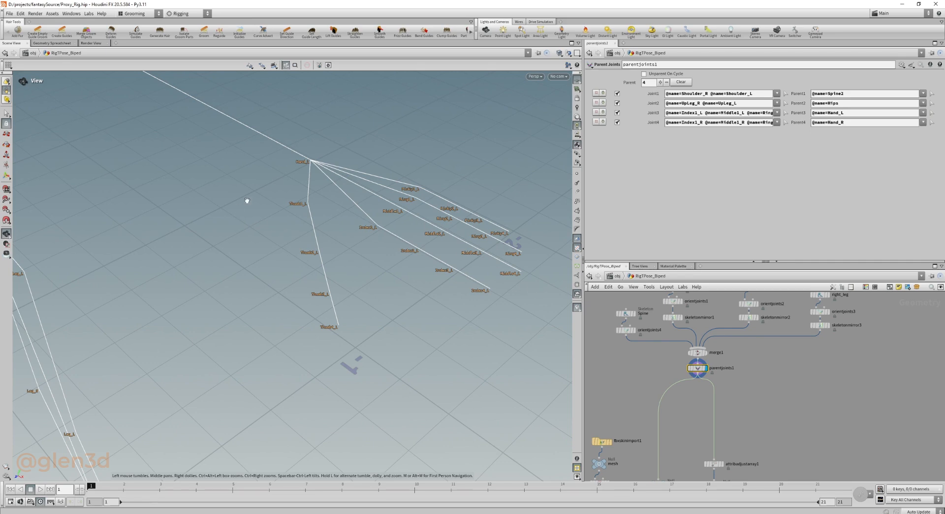
pyautogui.moveTo(246, 203); pyautogui.dragTo(286, 198, button='right')
pyautogui.moveTo(286, 198); pyautogui.dragTo(329, 199)
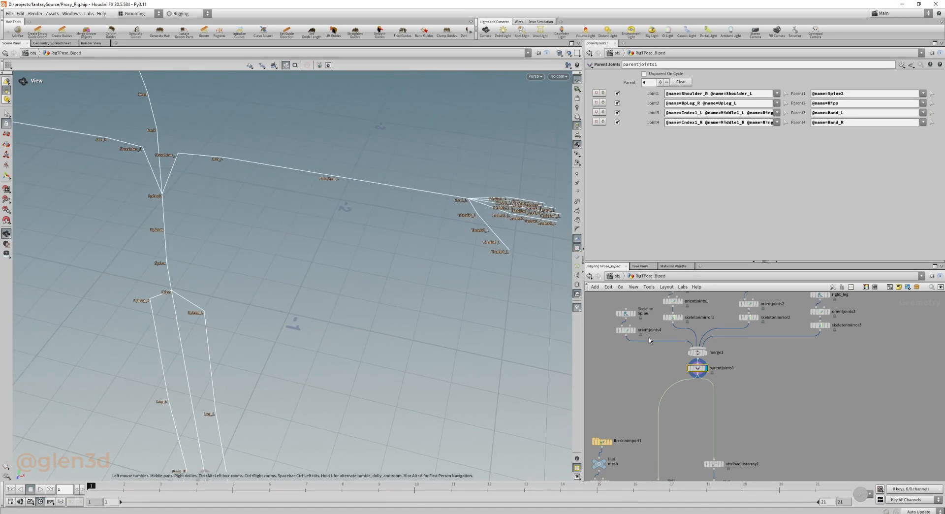
# Display the Spine skeleton and its orientjoints4 node to review the spine chain, and hide the extra interface bars.
pyautogui.click(636, 303)
pyautogui.click(626, 313)
pyautogui.moveTo(188, 312); pyautogui.dragTo(236, 231)
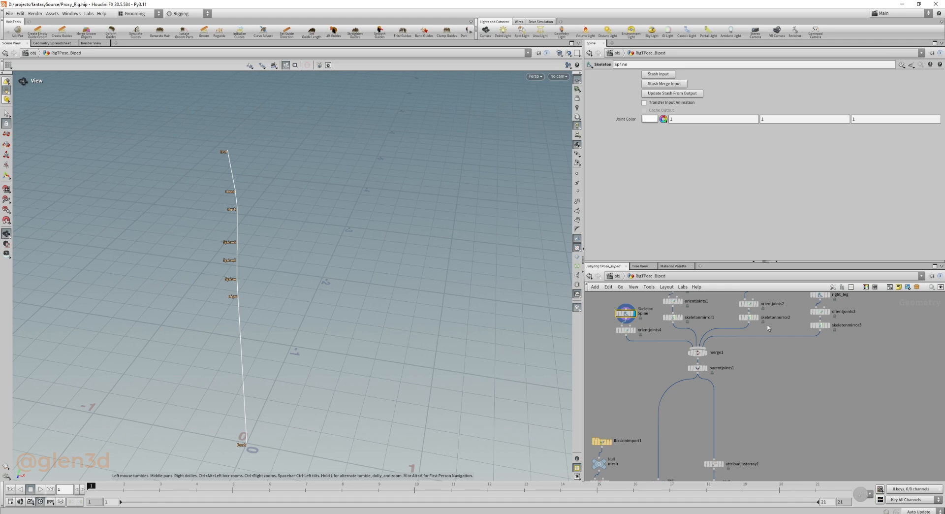
pyautogui.moveTo(767, 363); pyautogui.dragTo(761, 405, button='middle')
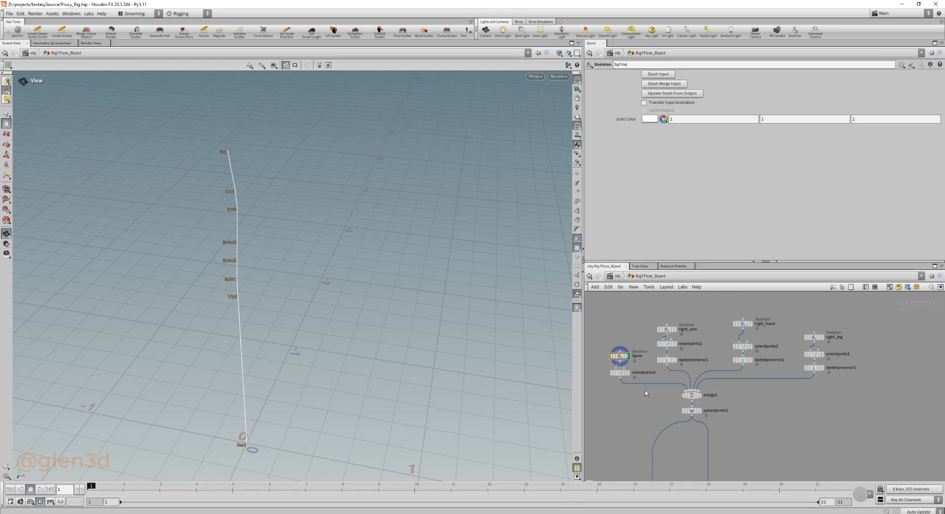
pyautogui.click(624, 374)
pyautogui.click(623, 374)
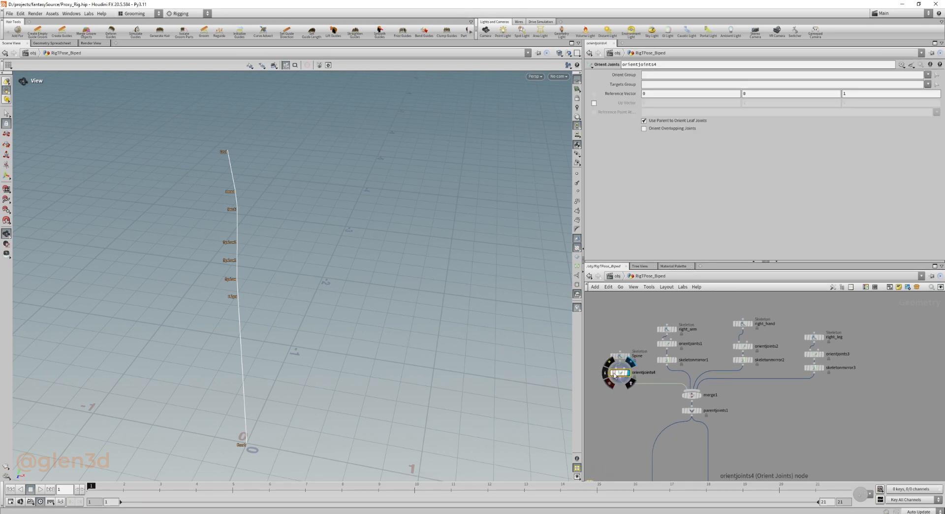
pyautogui.hotkey('ctrl', 'b')
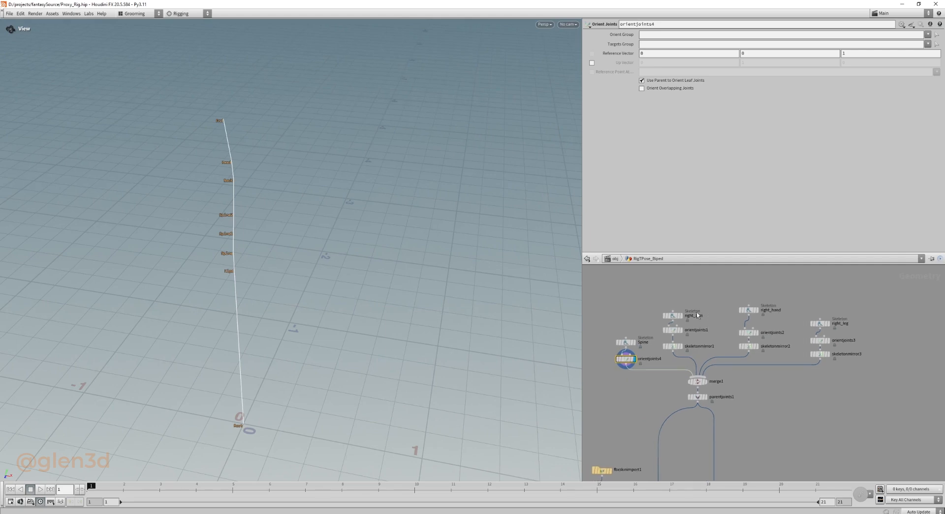
# Display right_arm, orientjoints1 and skeletonmirror1 in turn to review how the arm chain is oriented and mirrored.
pyautogui.click(672, 319)
pyautogui.click(681, 316)
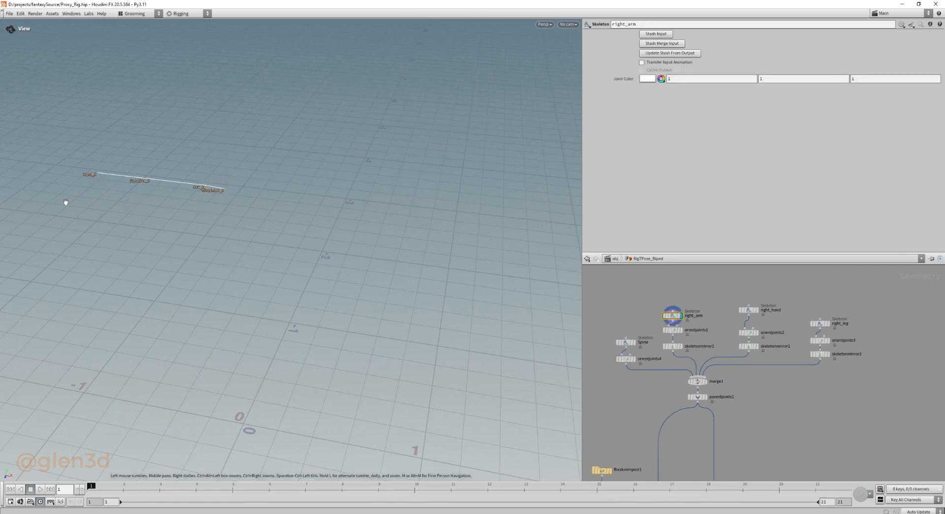
pyautogui.click(672, 330)
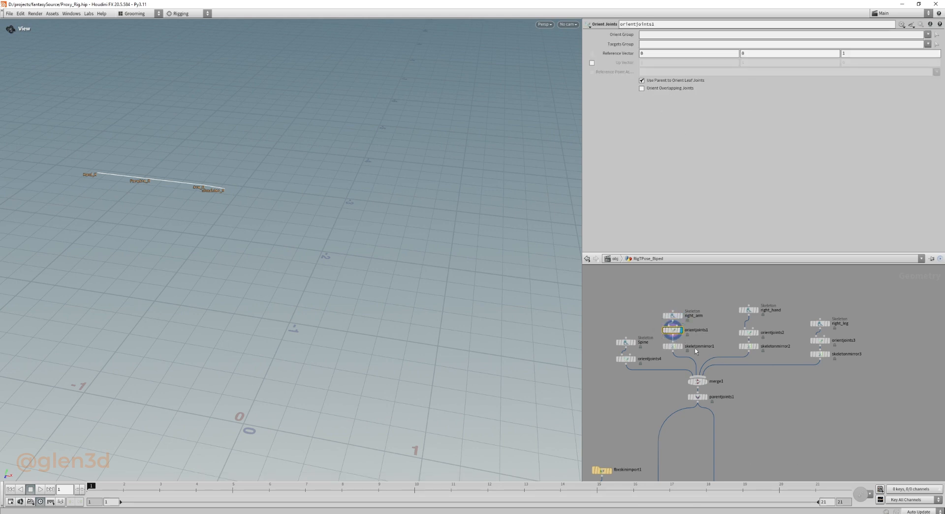
pyautogui.click(682, 346)
pyautogui.click(671, 346)
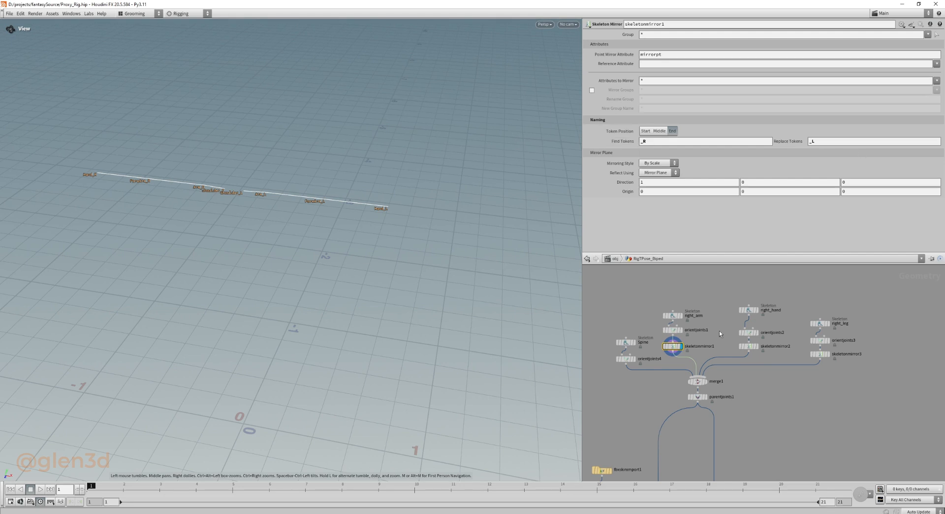
# Display the right_hand skeleton and its downstream nodes through skeletonmirror2 to review the mirrored hand joints.
pyautogui.click(748, 310)
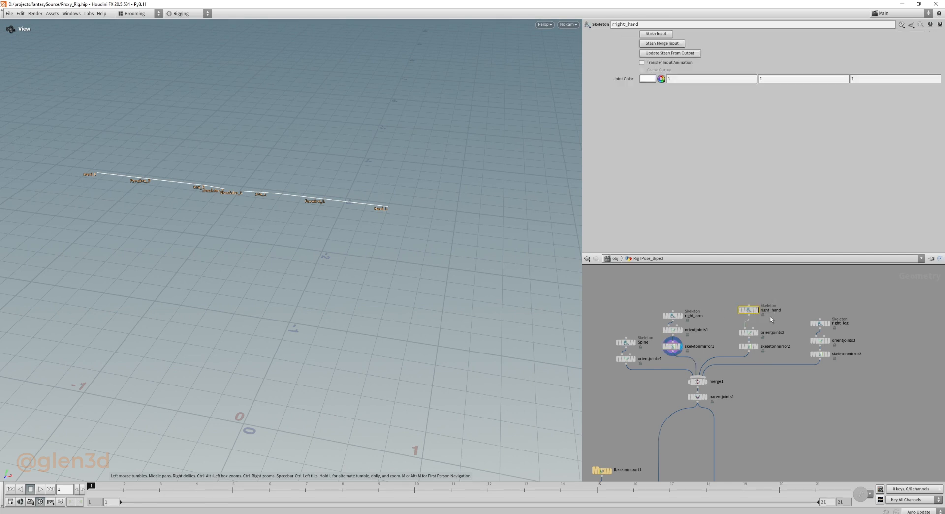
pyautogui.moveTo(791, 290); pyautogui.dragTo(728, 318)
pyautogui.press('r')
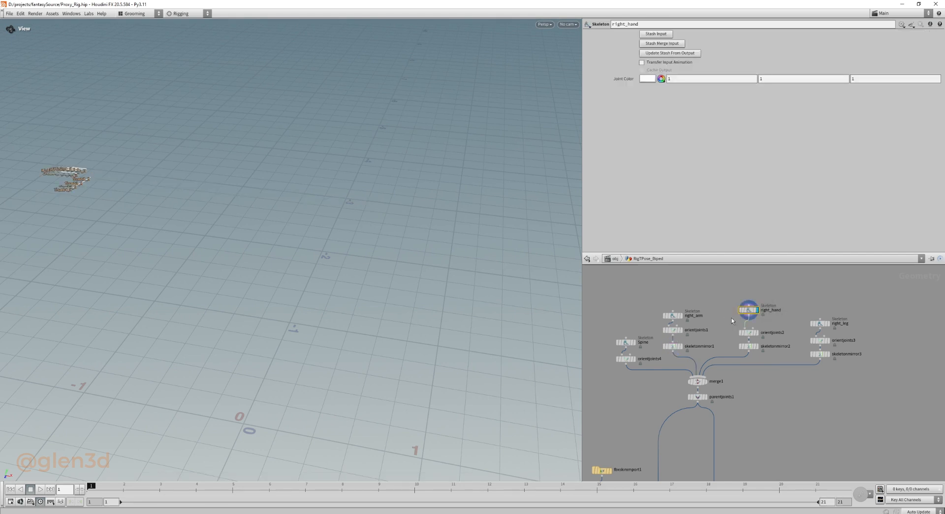
pyautogui.moveTo(242, 240); pyautogui.dragTo(265, 223, button='right')
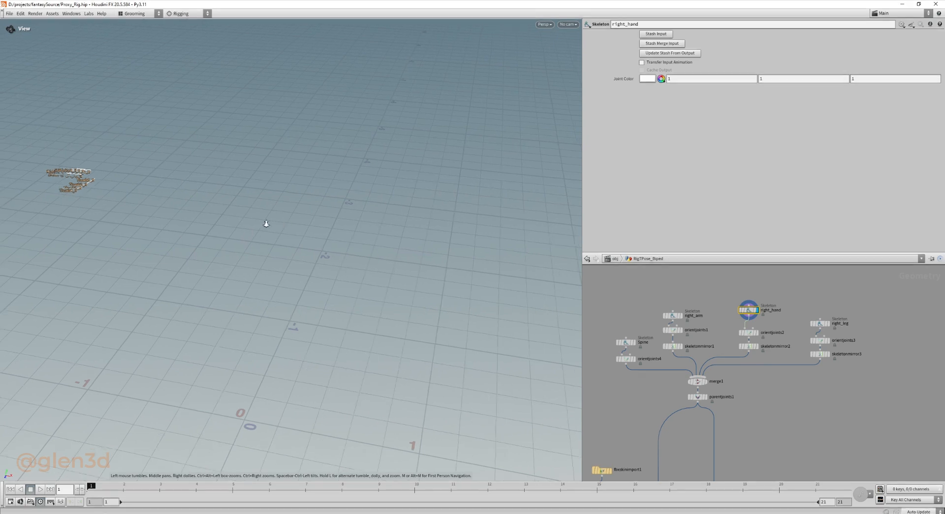
pyautogui.moveTo(265, 223); pyautogui.dragTo(359, 253, button='middle')
pyautogui.moveTo(359, 253); pyautogui.dragTo(537, 290)
pyautogui.moveTo(793, 327); pyautogui.dragTo(781, 353)
pyautogui.press('r')
# Display the right_leg skeleton and step through orientjoints3 and skeletonmirror3 to review the leg chain.
pyautogui.press('r')
pyautogui.moveTo(371, 279); pyautogui.dragTo(158, 270, button='right')
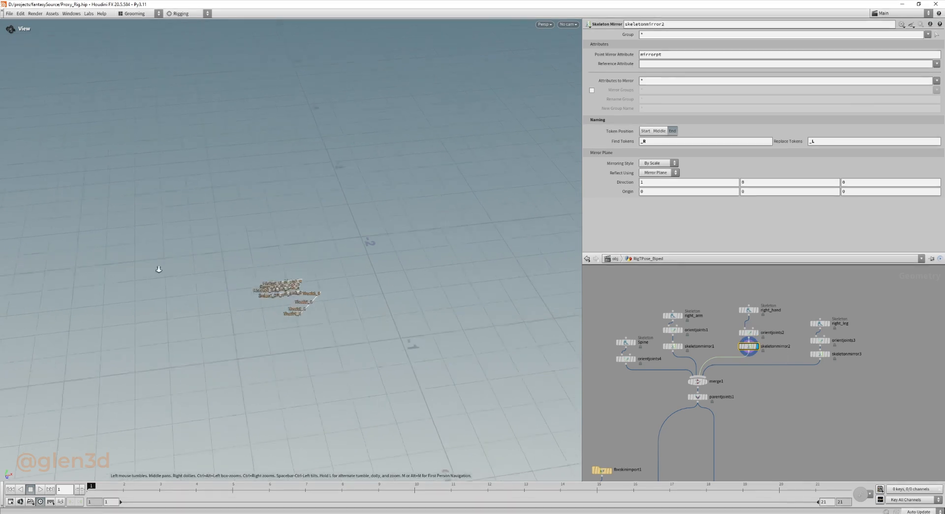
pyautogui.moveTo(158, 270); pyautogui.dragTo(401, 253)
pyautogui.moveTo(895, 326); pyautogui.dragTo(808, 329)
pyautogui.press('r')
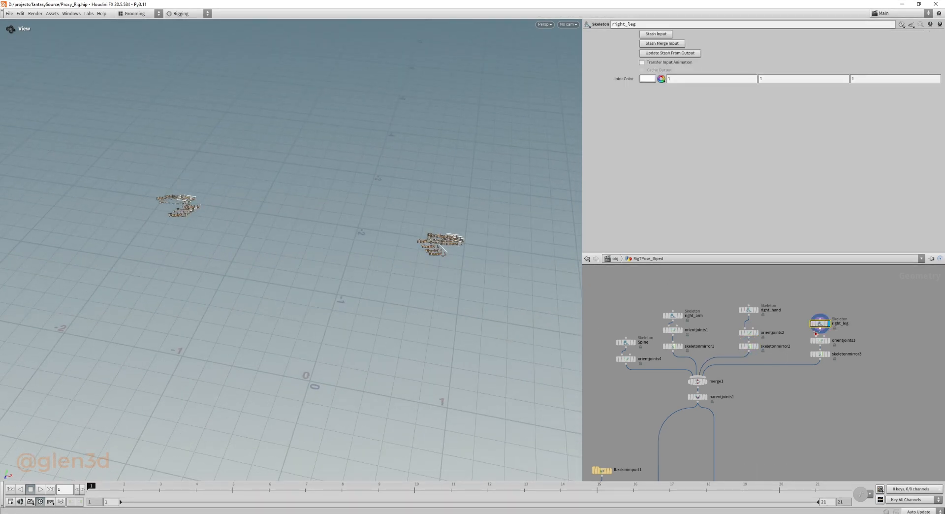
pyautogui.press('Down')
pyautogui.press('Down')
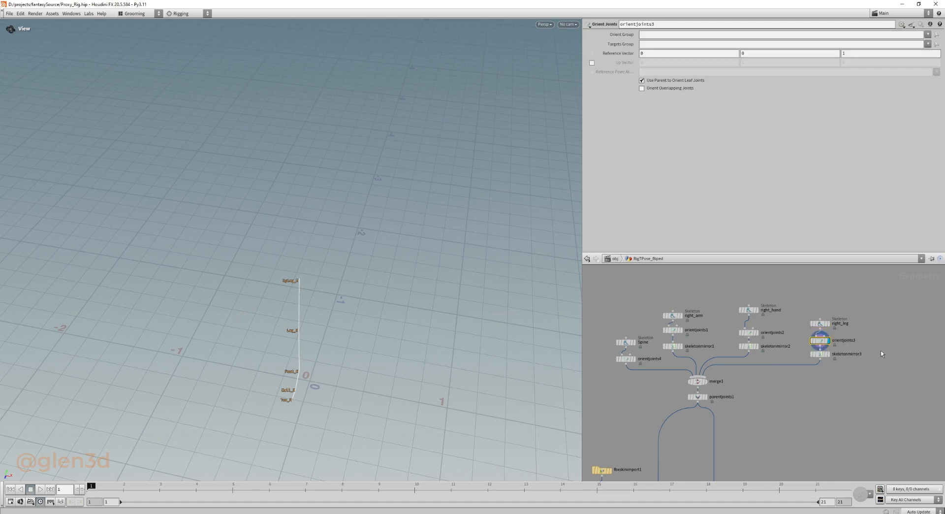
pyautogui.press('r')
# Display merge1 and parentjoints1, and examine how the shoulders, legs and fingers are parented in the combined skeleton.
pyautogui.moveTo(778, 405); pyautogui.dragTo(790, 369, button='middle')
pyautogui.moveTo(759, 338); pyautogui.dragTo(676, 352)
pyautogui.press('r')
pyautogui.moveTo(675, 360); pyautogui.dragTo(746, 372)
pyautogui.press('r')
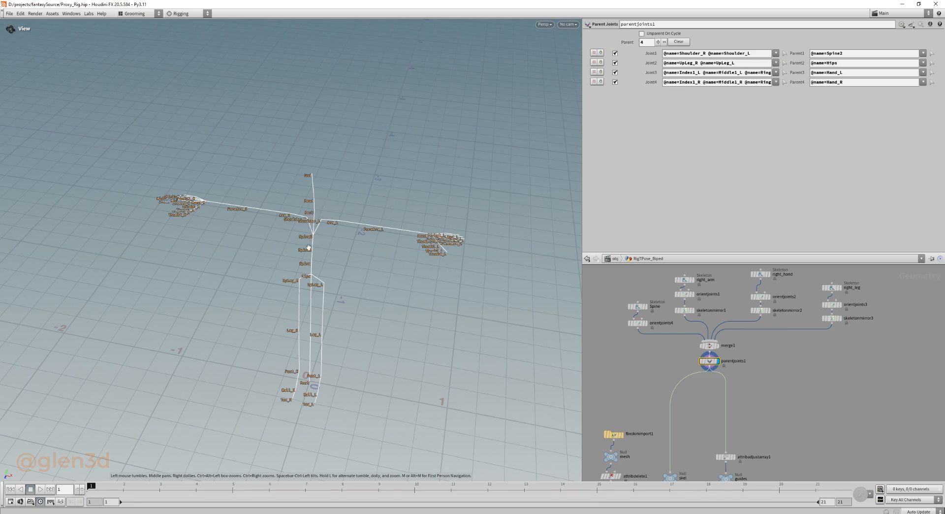
pyautogui.moveTo(308, 247); pyautogui.dragTo(506, 246, button='right')
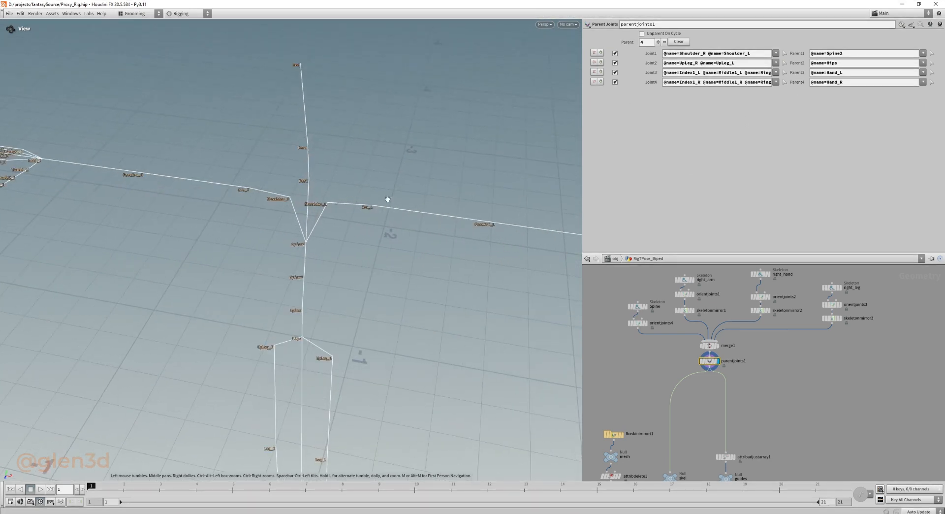
pyautogui.moveTo(333, 320)
pyautogui.mouseDown()
pyautogui.moveTo(347, 407)
pyautogui.moveTo(336, 254)
pyautogui.moveTo(379, 347)
pyautogui.moveTo(336, 335)
pyautogui.mouseUp()
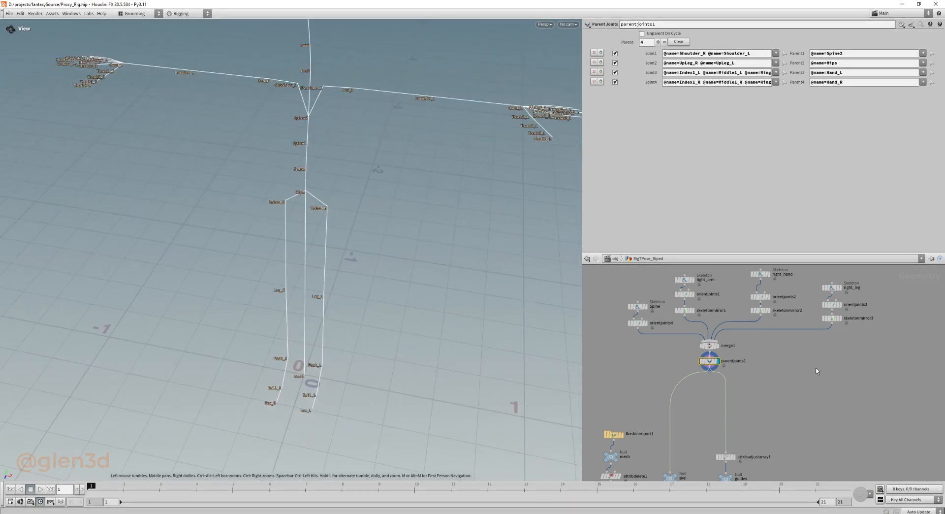
# Display attribadjustarray1 below parentjoints1 to review the tag values added to the joints.
pyautogui.moveTo(793, 389); pyautogui.dragTo(805, 312, button='middle')
pyautogui.moveTo(788, 354); pyautogui.dragTo(792, 326, button='middle')
pyautogui.moveTo(826, 334); pyautogui.dragTo(735, 361)
pyautogui.click(747, 351)
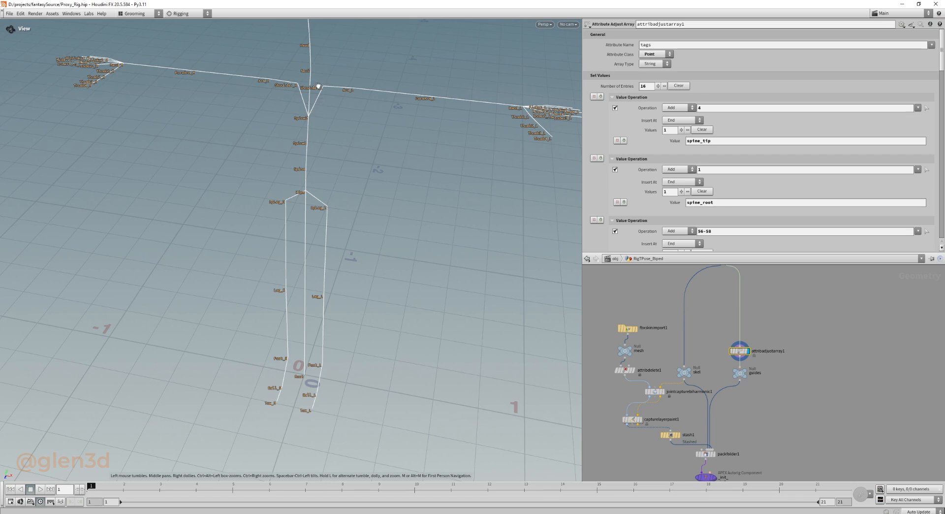
pyautogui.moveTo(450, 146); pyautogui.dragTo(429, 221, button='right')
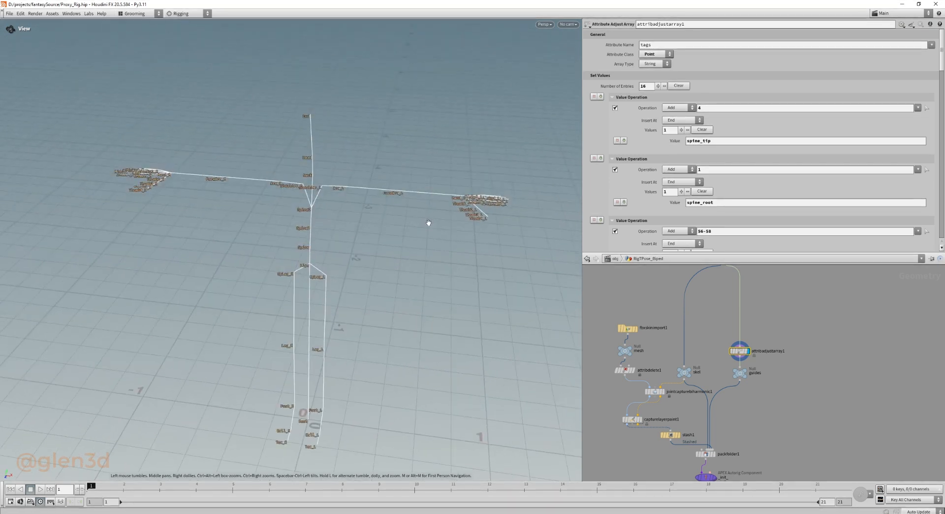
# Restore the full pane layout and enter attribadjustarray1's interactive tagging state to see the tags on each joint.
pyautogui.press('`')
pyautogui.click(577, 309)
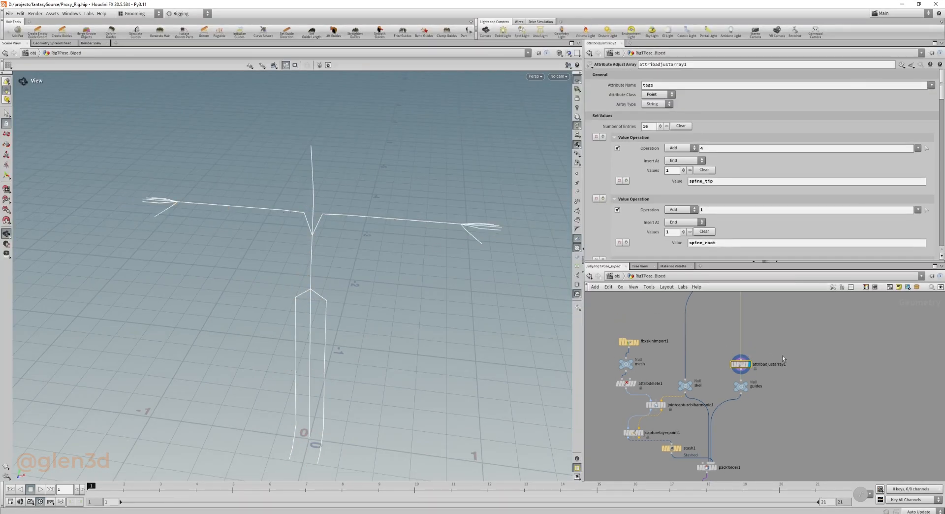
pyautogui.press('Return')
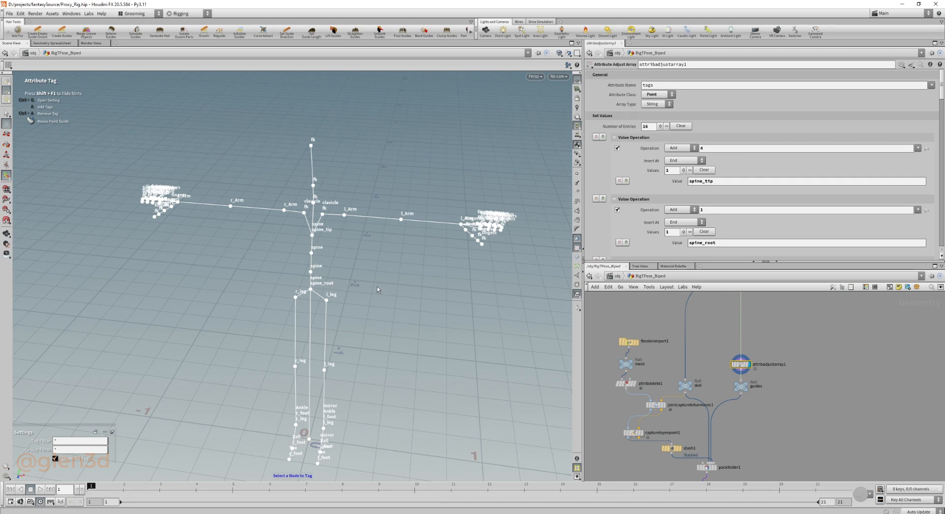
pyautogui.moveTo(317, 249)
pyautogui.keyDown('alt'); pyautogui.mouseDown(button='right')
pyautogui.moveTo(333, 247)
pyautogui.moveTo(310, 250)
pyautogui.mouseUp(button='right'); pyautogui.keyUp('alt')
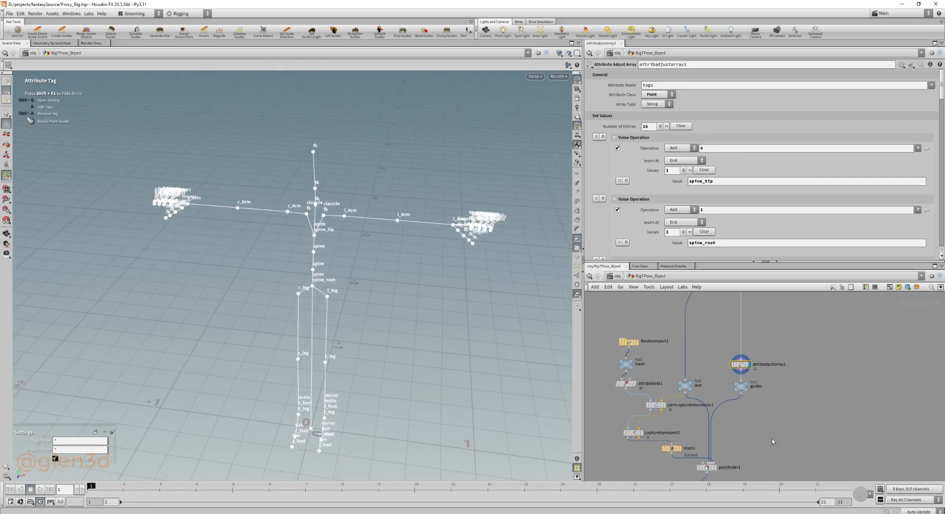
# Display packfolder1 and open its parameters to review the packed character inputs.
pyautogui.moveTo(763, 455); pyautogui.dragTo(795, 359, button='middle')
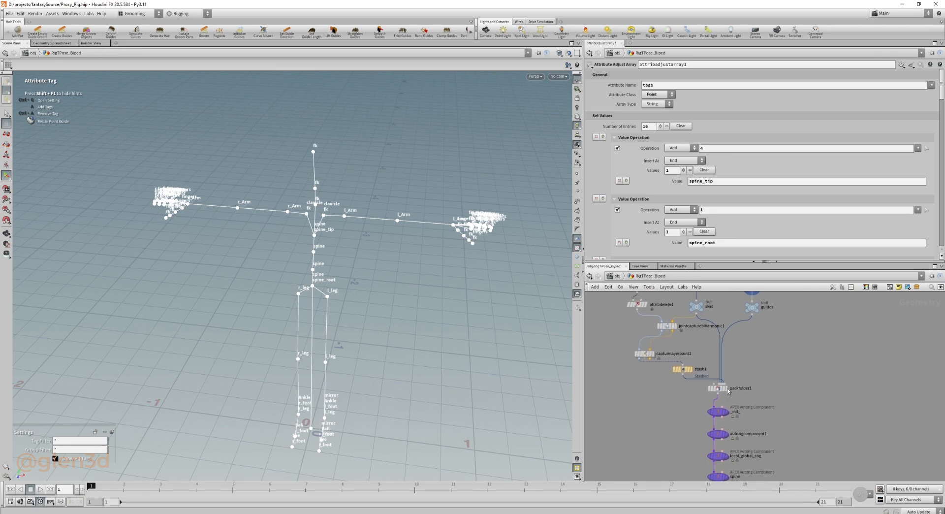
pyautogui.moveTo(801, 423); pyautogui.dragTo(788, 382, button='middle')
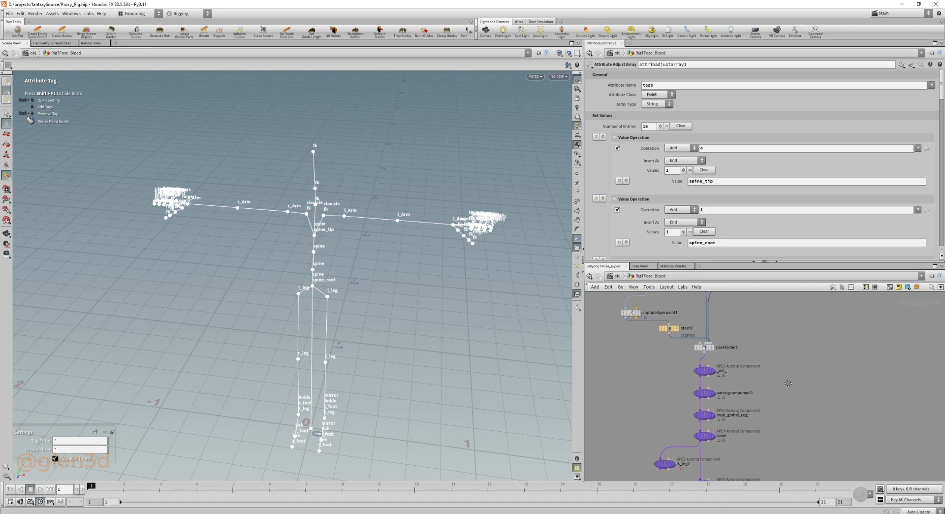
pyautogui.moveTo(656, 344); pyautogui.dragTo(657, 379, button='middle')
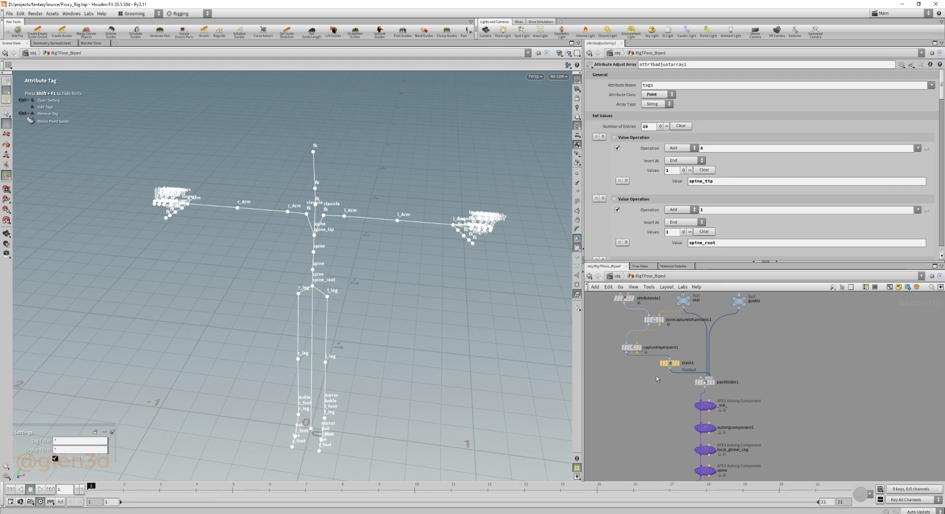
pyautogui.click(712, 382)
pyautogui.click(708, 385)
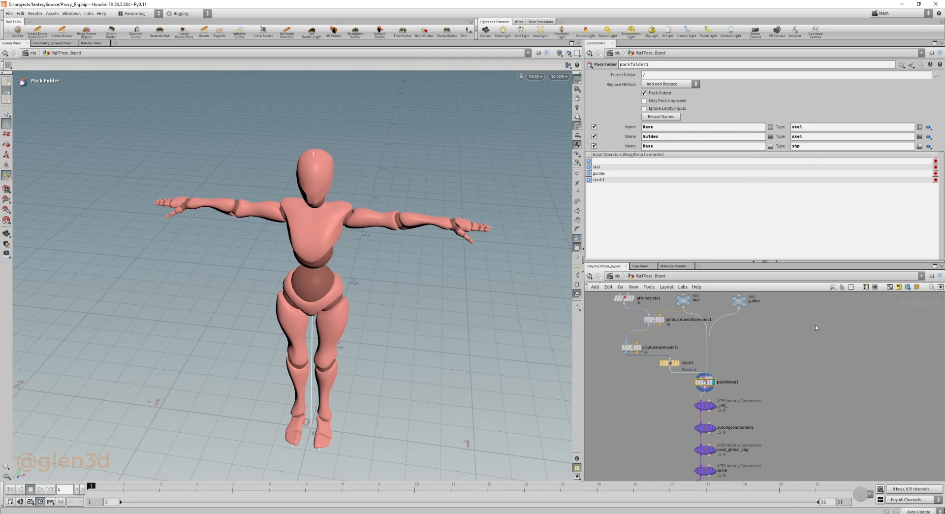
# Examine how the skel, guides and stash1 branches feed the Base and Guides entries of packfolder1.
pyautogui.moveTo(769, 348); pyautogui.dragTo(774, 442, button='middle')
pyautogui.moveTo(726, 359); pyautogui.dragTo(722, 384, button='middle')
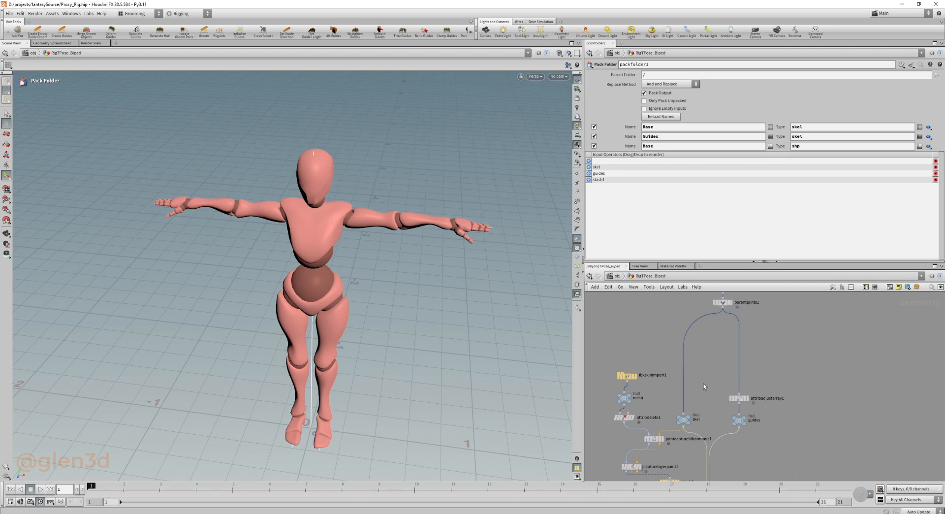
pyautogui.moveTo(788, 442); pyautogui.dragTo(783, 357, button='middle')
pyautogui.moveTo(752, 364); pyautogui.dragTo(677, 391)
pyautogui.scroll(6, 720, 382)
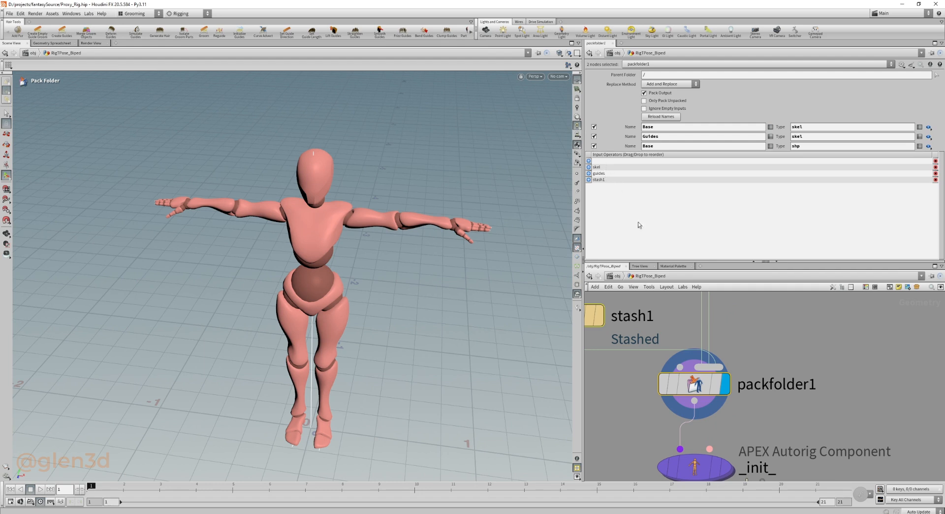
pyautogui.moveTo(695, 313); pyautogui.dragTo(710, 357, button='middle')
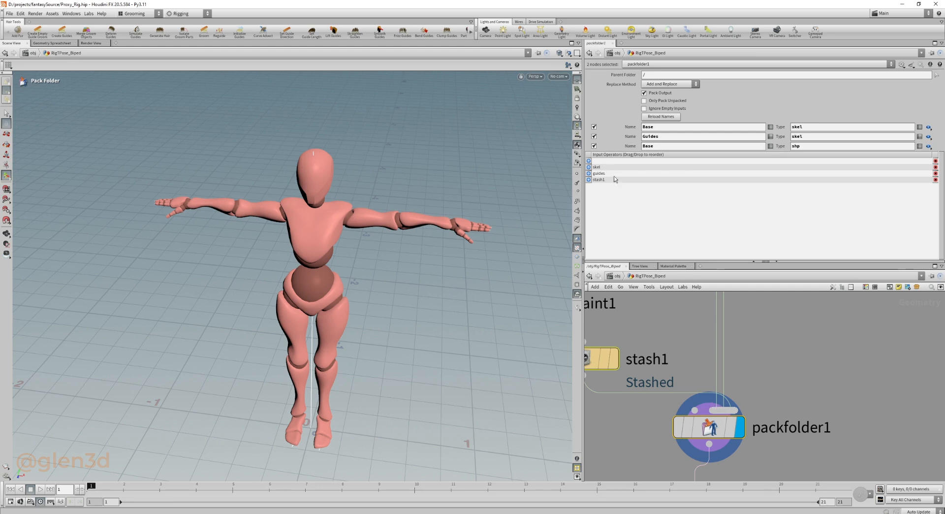
pyautogui.scroll(-3, 688, 388)
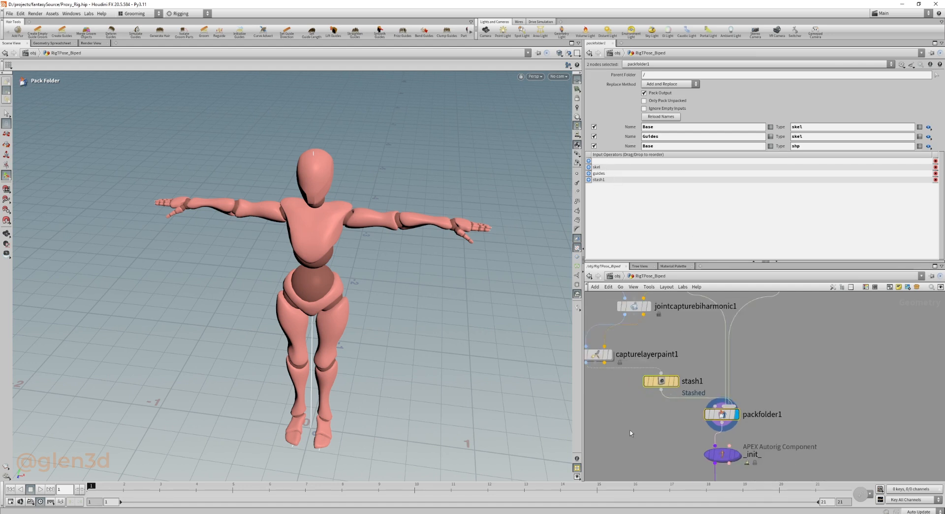
pyautogui.scroll(-3, 630, 433)
pyautogui.moveTo(642, 429); pyautogui.dragTo(693, 446, button='middle')
# Display stash1 with its parameters and inspect the stashed body mesh around the torso and hips.
pyautogui.click(712, 414)
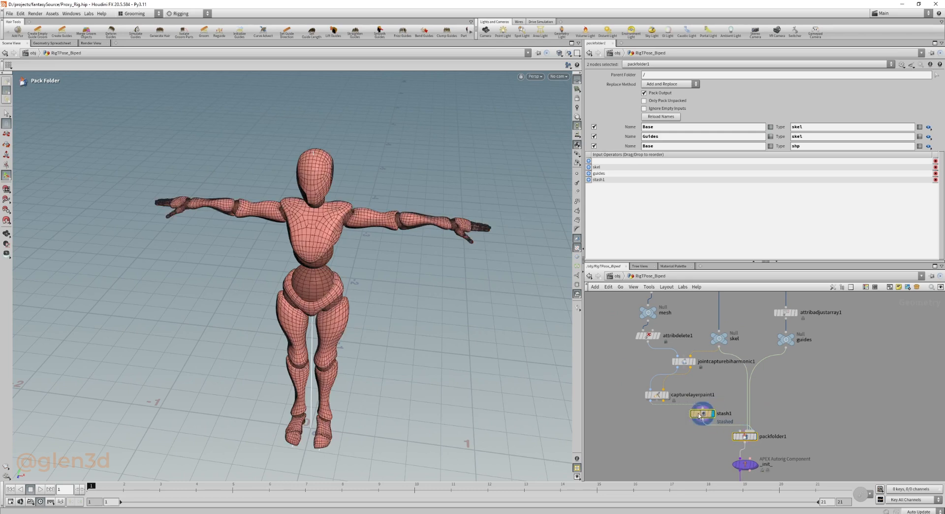
pyautogui.click(698, 416)
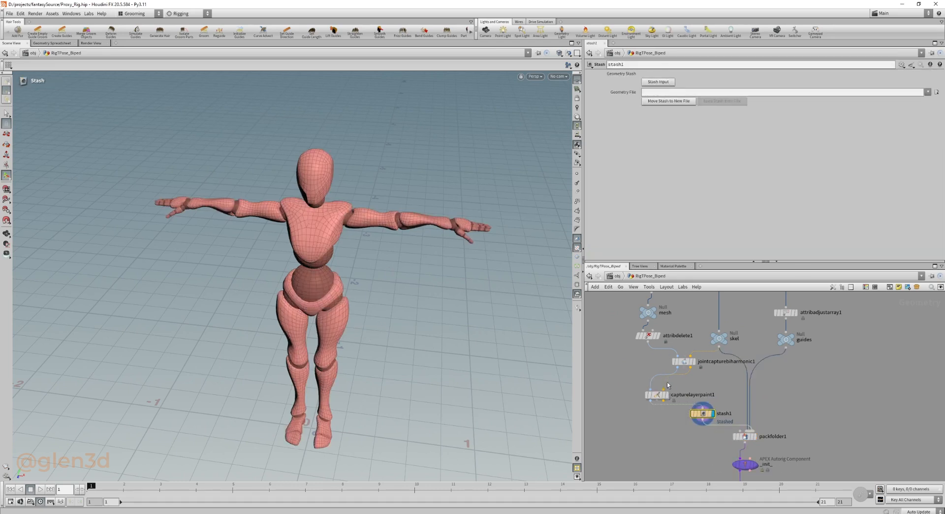
pyautogui.keyDown('alt'); pyautogui.moveTo(343, 318); pyautogui.dragTo(328, 250); pyautogui.keyUp('alt')
pyautogui.keyDown('alt'); pyautogui.moveTo(327, 250); pyautogui.dragTo(359, 321, button='right'); pyautogui.keyUp('alt')
pyautogui.scroll(3, 359, 321)
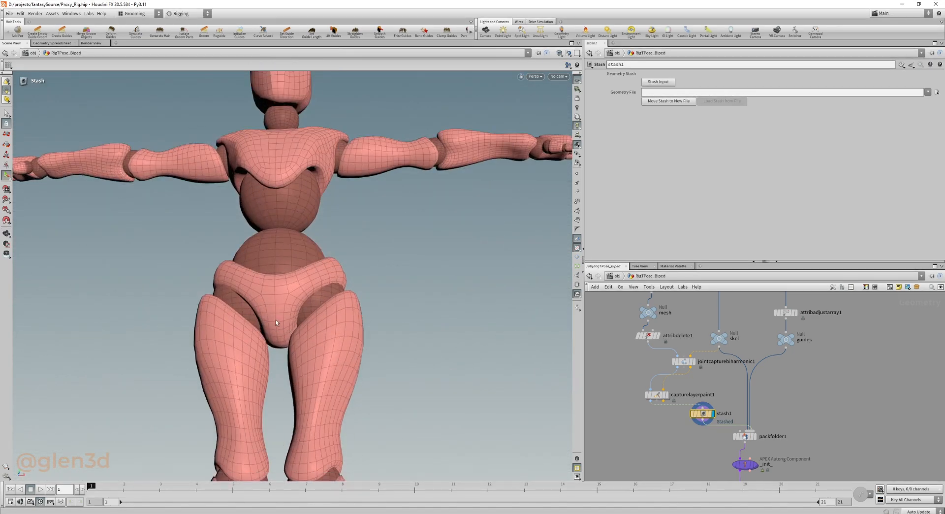
pyautogui.scroll(-10, 415, 318)
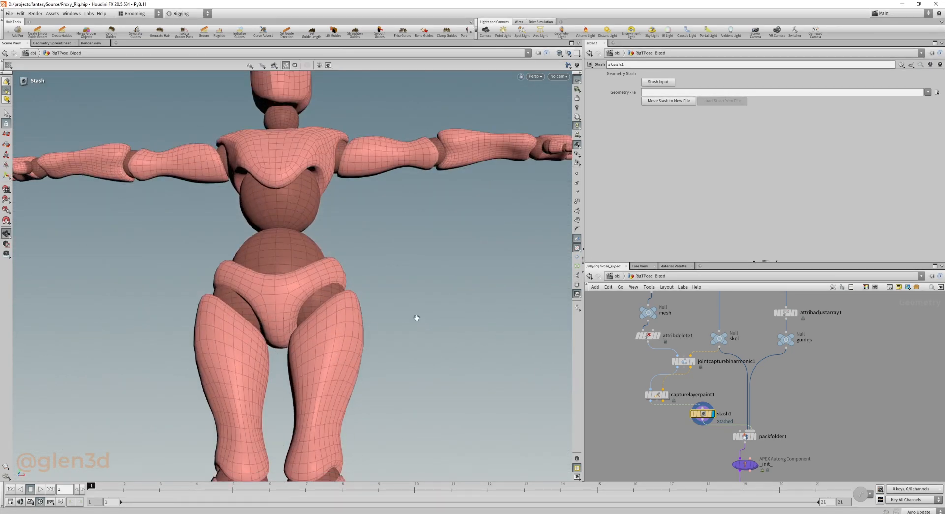
pyautogui.scroll(-3, 770, 402)
# Display the _init_ and autorigcomponent1 nodes in turn to review the FK transform and bone deform components.
pyautogui.moveTo(801, 412); pyautogui.dragTo(764, 337, button='middle')
pyautogui.scroll(3, 751, 371)
pyautogui.moveTo(787, 357); pyautogui.dragTo(672, 379)
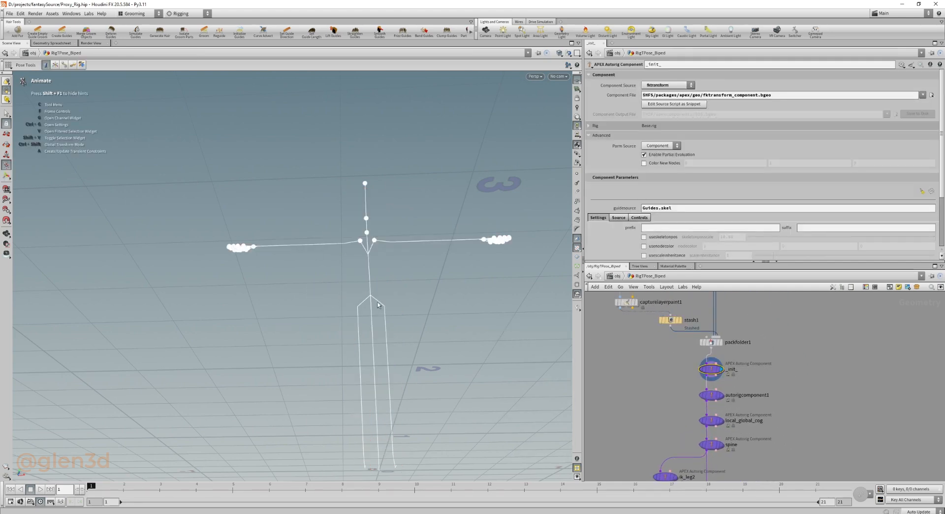
pyautogui.keyDown('alt'); pyautogui.moveTo(378, 305); pyautogui.dragTo(430, 291); pyautogui.keyUp('alt')
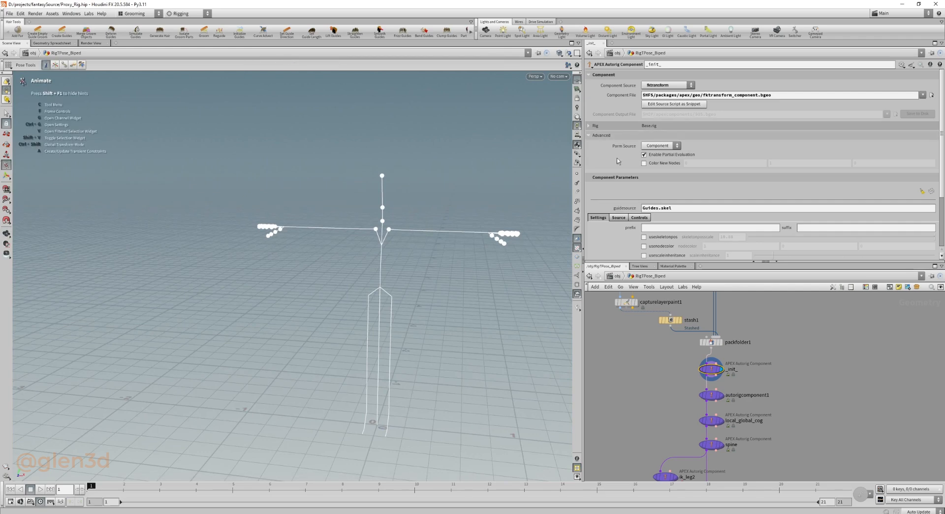
pyautogui.keyDown('alt'); pyautogui.moveTo(480, 212); pyautogui.dragTo(447, 220); pyautogui.keyUp('alt')
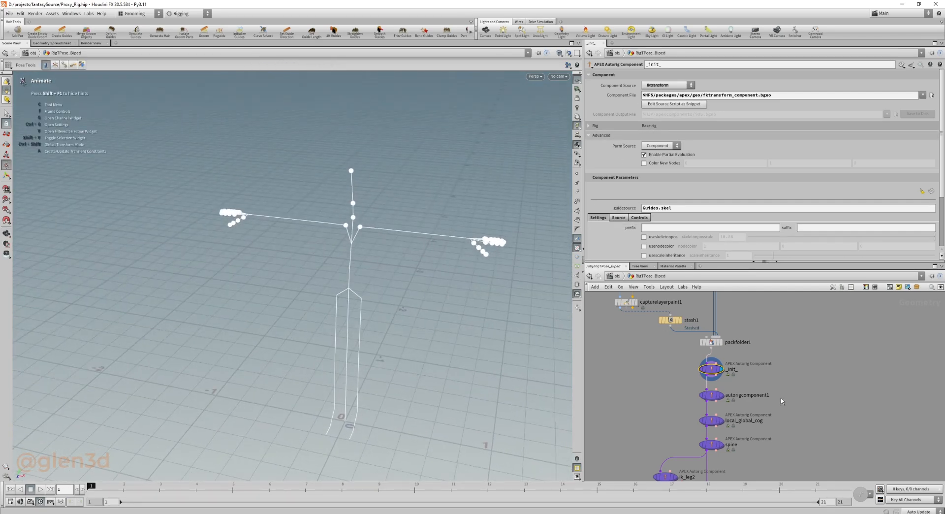
pyautogui.moveTo(780, 398); pyautogui.dragTo(776, 383, button='middle')
pyautogui.moveTo(792, 375); pyautogui.dragTo(685, 394)
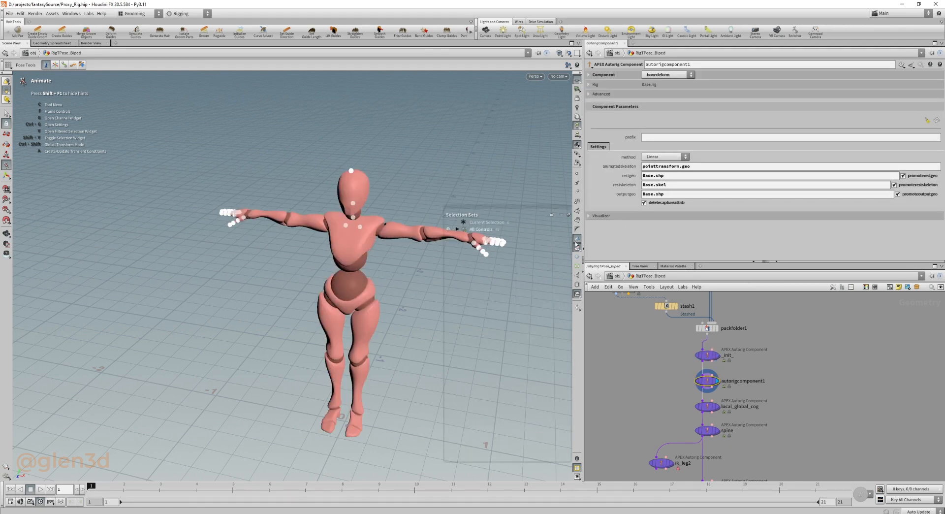
# Display local_global_cog and inspect the control shapes it adds around the feet and hips.
pyautogui.moveTo(842, 405); pyautogui.dragTo(828, 373, button='middle')
pyautogui.moveTo(788, 367); pyautogui.dragTo(655, 391)
pyautogui.press('r')
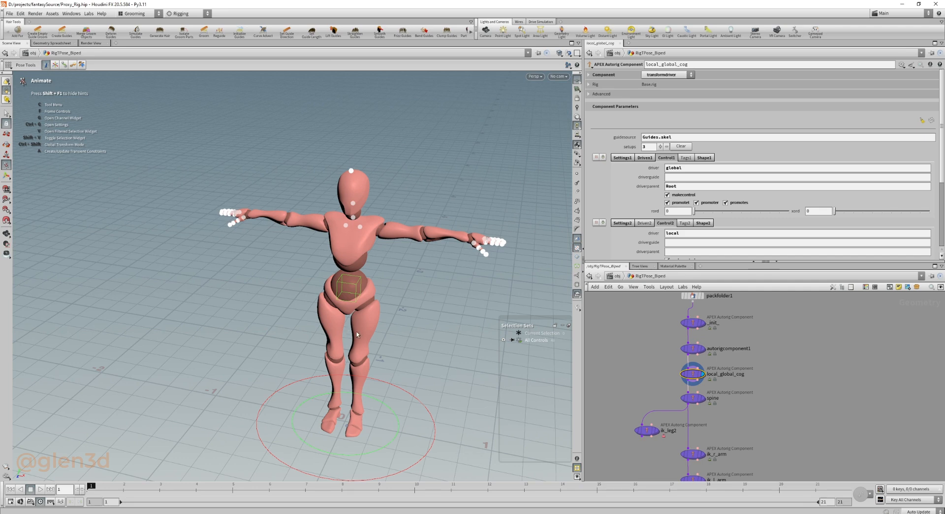
pyautogui.keyDown('alt'); pyautogui.moveTo(365, 372); pyautogui.dragTo(444, 403, button='right'); pyautogui.keyUp('alt')
pyautogui.keyDown('alt'); pyautogui.moveTo(445, 403); pyautogui.dragTo(391, 347, button='middle'); pyautogui.keyUp('alt')
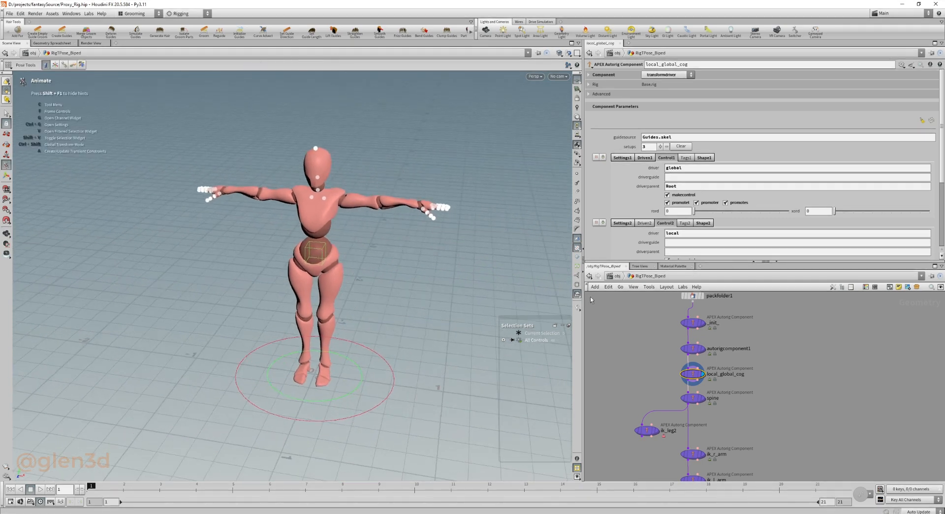
pyautogui.click(580, 307)
pyautogui.keyDown('alt'); pyautogui.moveTo(424, 386); pyautogui.dragTo(377, 382, button='right'); pyautogui.keyUp('alt')
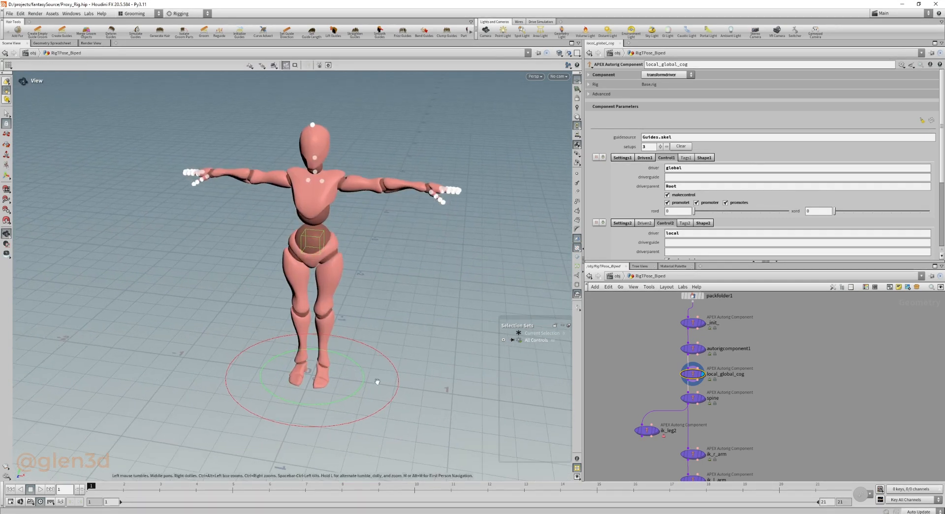
pyautogui.keyDown('alt'); pyautogui.moveTo(378, 382); pyautogui.dragTo(371, 402); pyautogui.keyUp('alt')
# Expand the control list and select the global, local and cog controls in turn on the character.
pyautogui.click(387, 415)
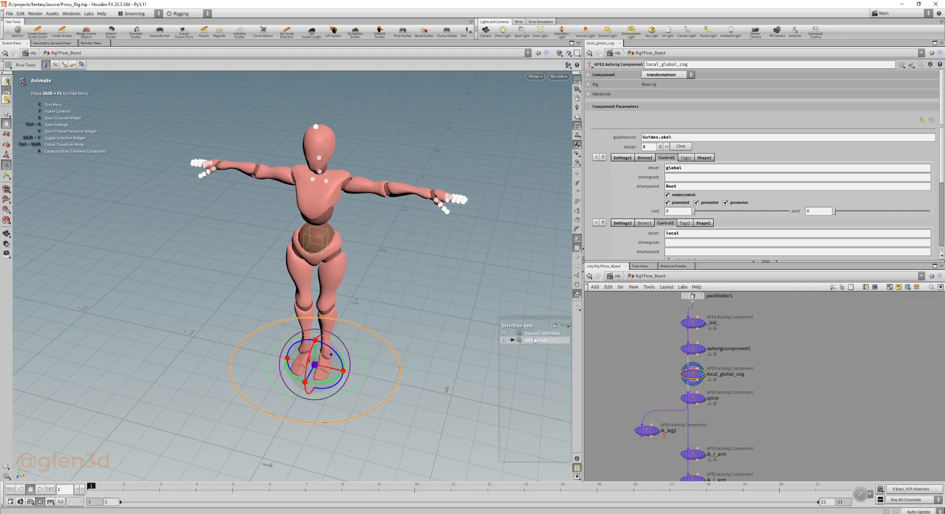
pyautogui.click(503, 340)
pyautogui.click(511, 347)
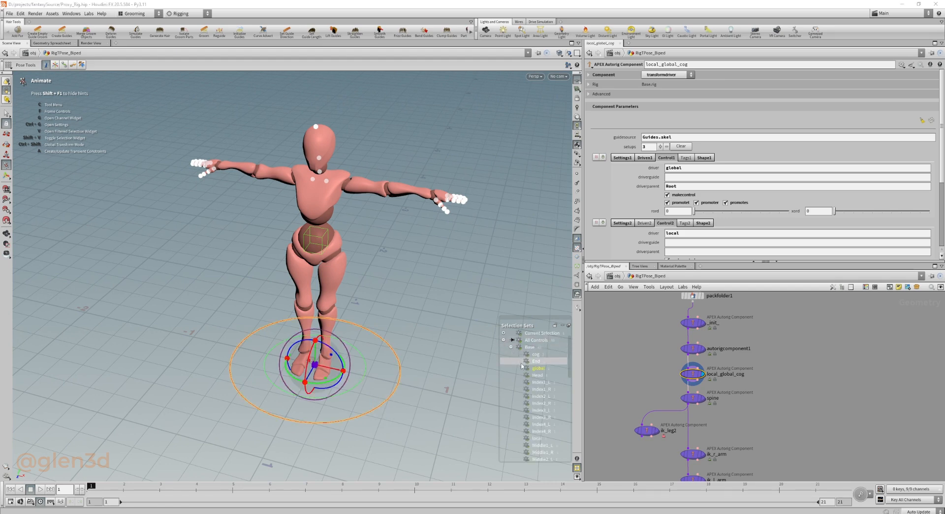
pyautogui.click(358, 372)
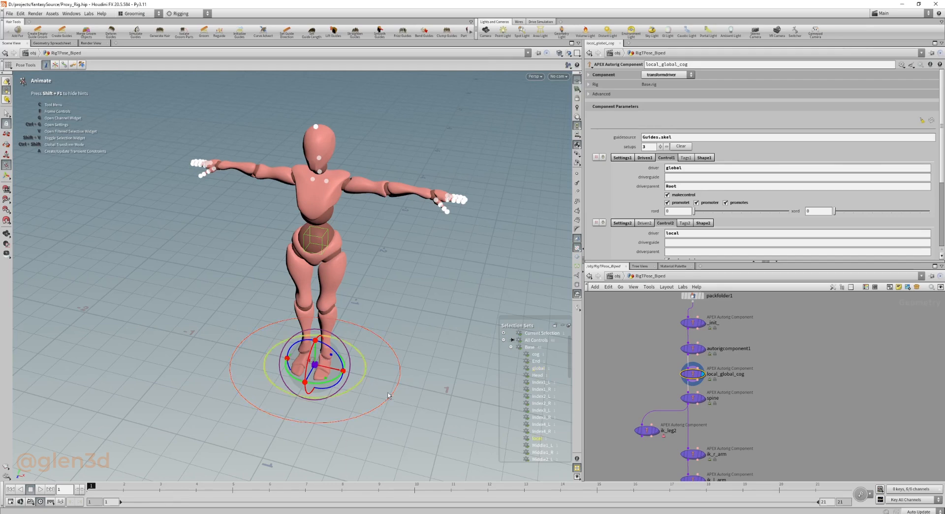
pyautogui.click(322, 245)
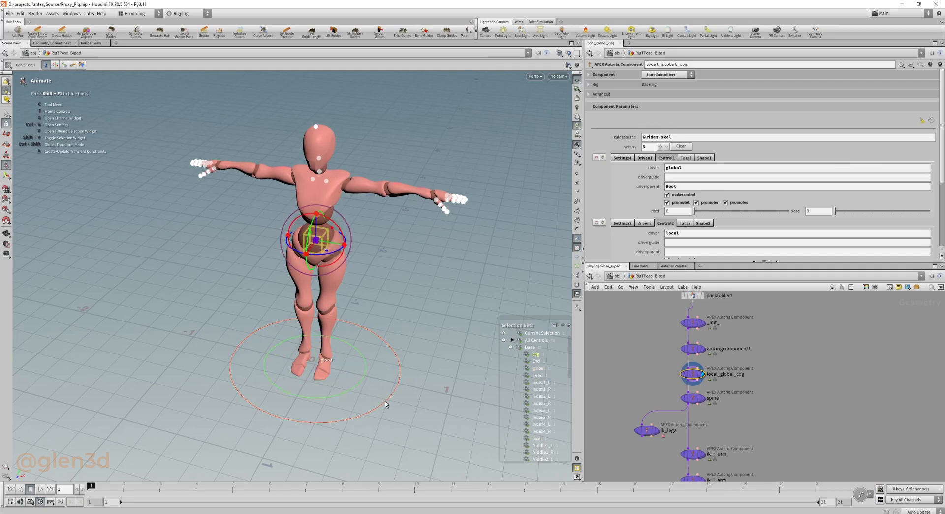
# Review the global, local and cog setups of local_global_cog, including the driven transforms of each.
pyautogui.moveTo(792, 409); pyautogui.dragTo(791, 394, button='middle')
pyautogui.moveTo(789, 373); pyautogui.dragTo(684, 393)
pyautogui.moveTo(662, 363); pyautogui.dragTo(747, 371)
pyautogui.scroll(-2, 620, 219)
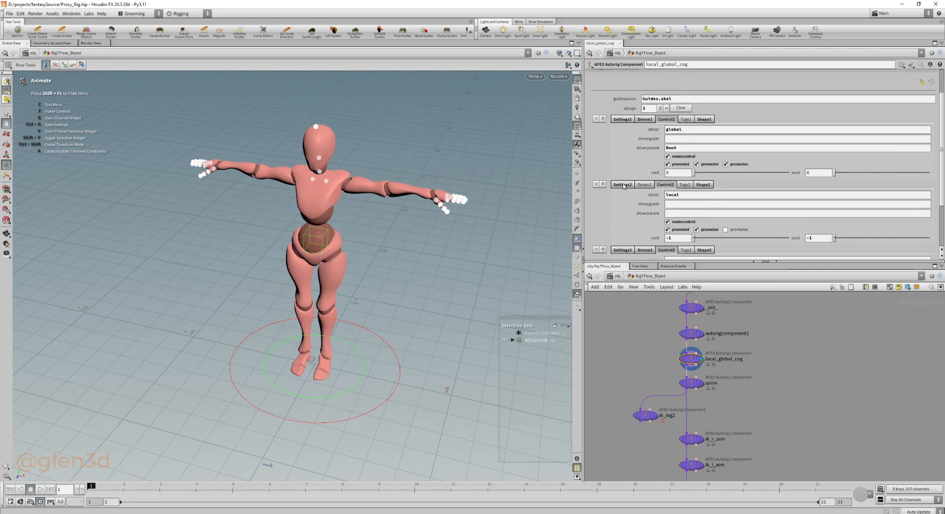
pyautogui.scroll(-2, 633, 204)
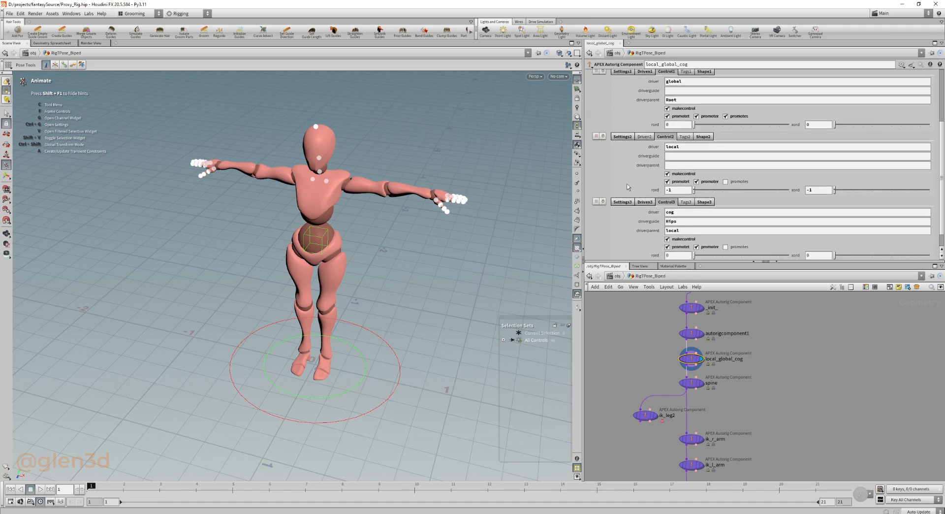
pyautogui.scroll(1, 628, 187)
pyautogui.click(645, 80)
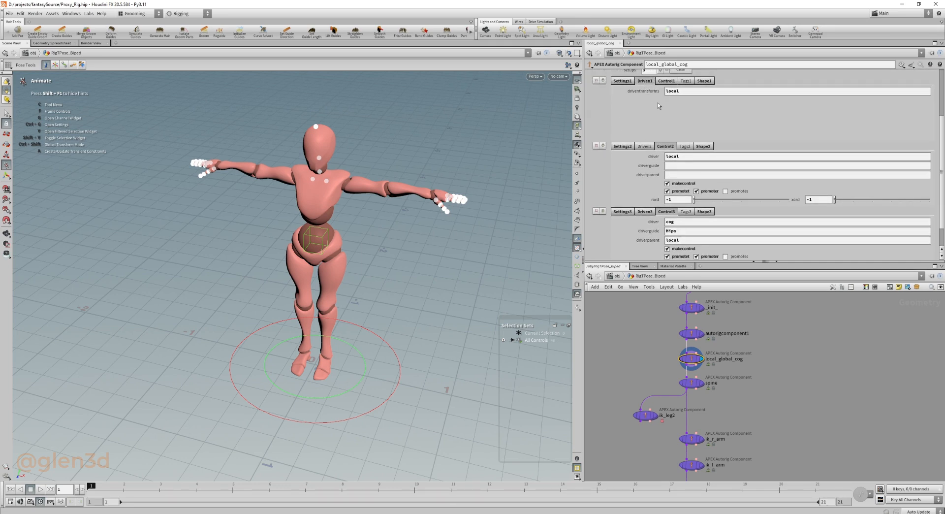
pyautogui.click(644, 147)
pyautogui.click(645, 212)
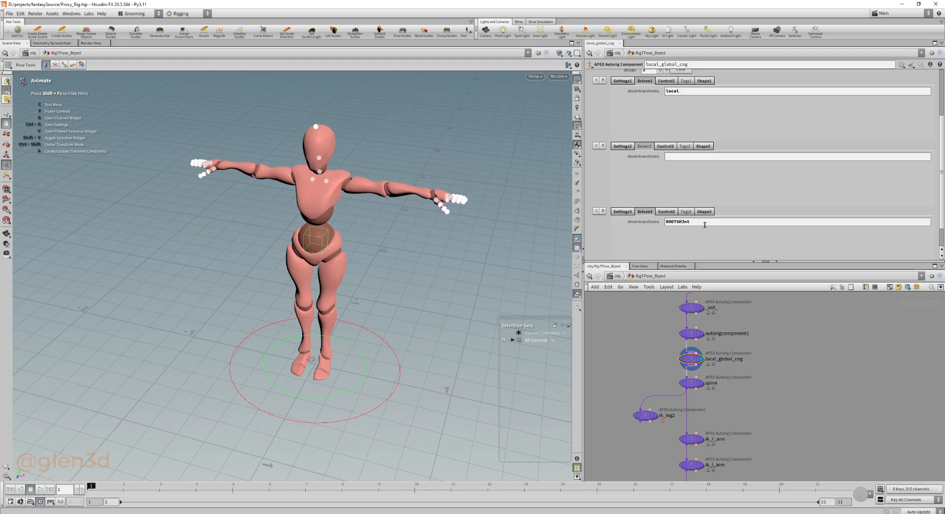
# Try setting the cog setup's driven transform to Root.
pyautogui.moveTo(699, 222); pyautogui.dragTo(637, 225)
pyautogui.write('Root')
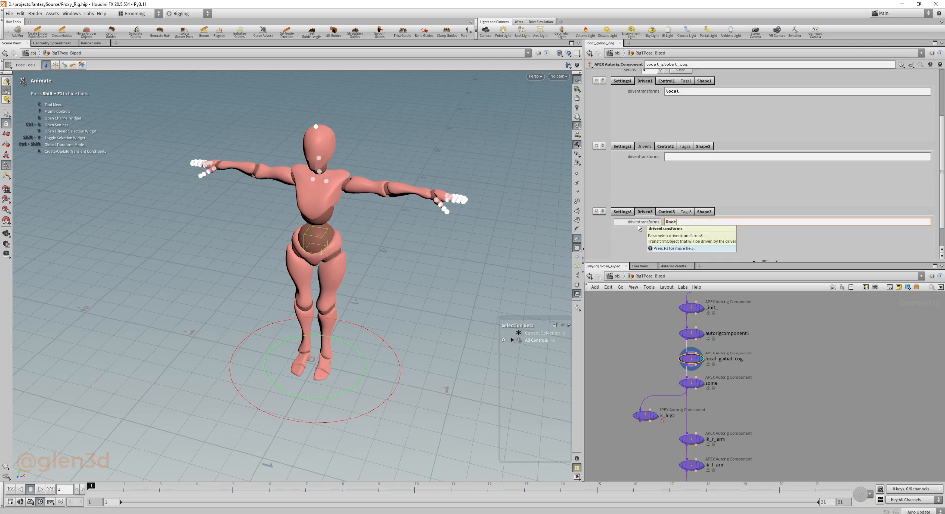
pyautogui.press('Return')
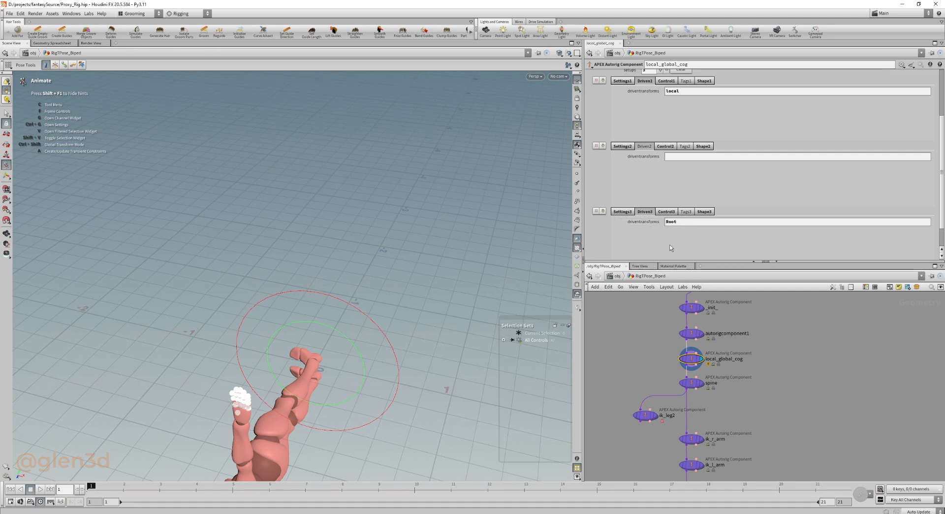
# Undo the last parameter changes on local_global_cog and clear the third setup's driven transforms.
pyautogui.hotkey('ctrl', 'z')
pyautogui.click(20, 13)
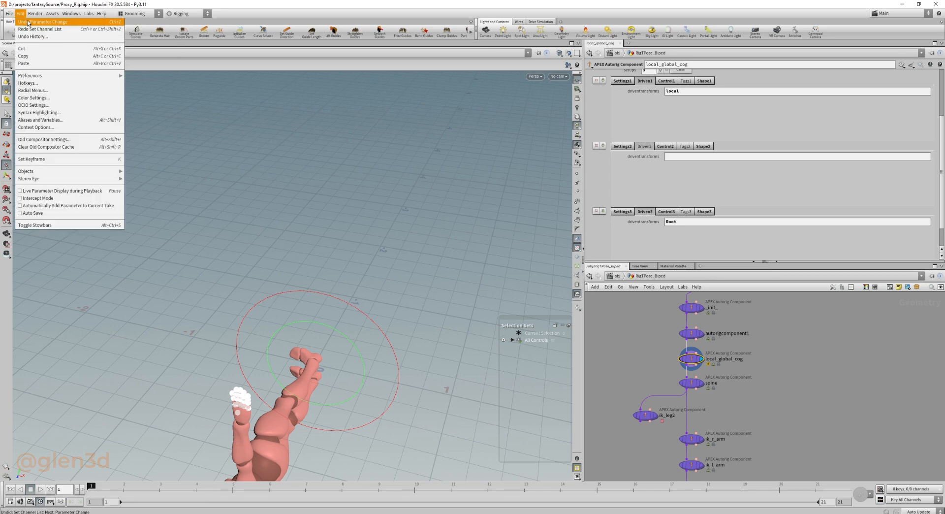
pyautogui.click(28, 22)
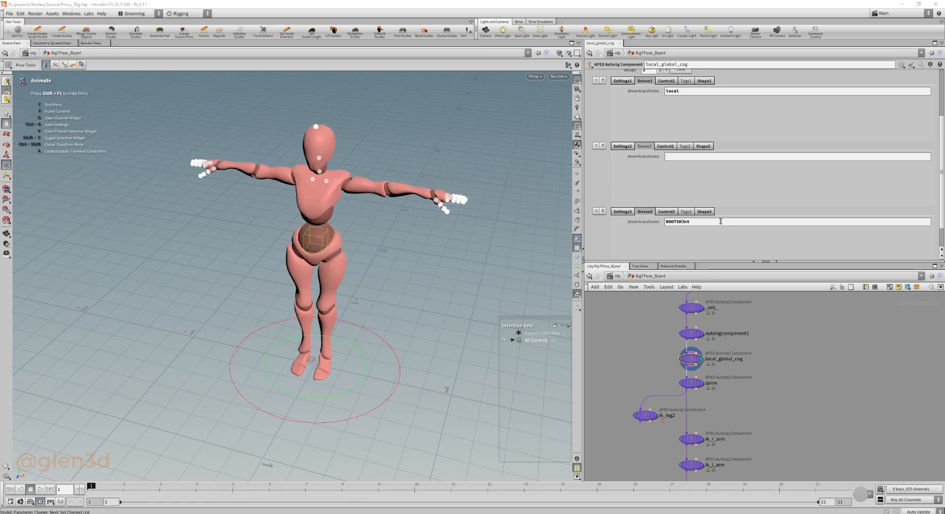
pyautogui.moveTo(720, 221); pyautogui.dragTo(652, 222)
pyautogui.press('Return')
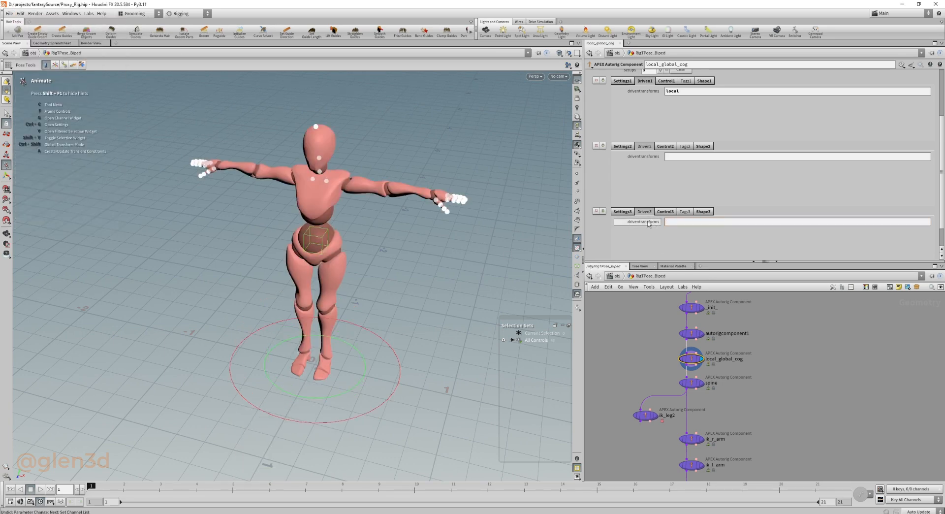
pyautogui.click(632, 211)
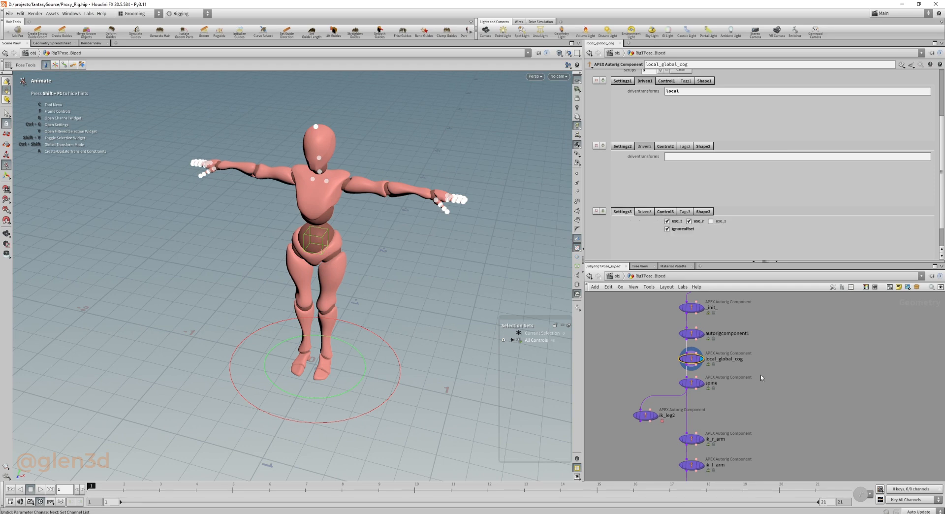
# Review the transform and offset settings of all three setups of local_global_cog.
pyautogui.scroll(-1, 762, 384)
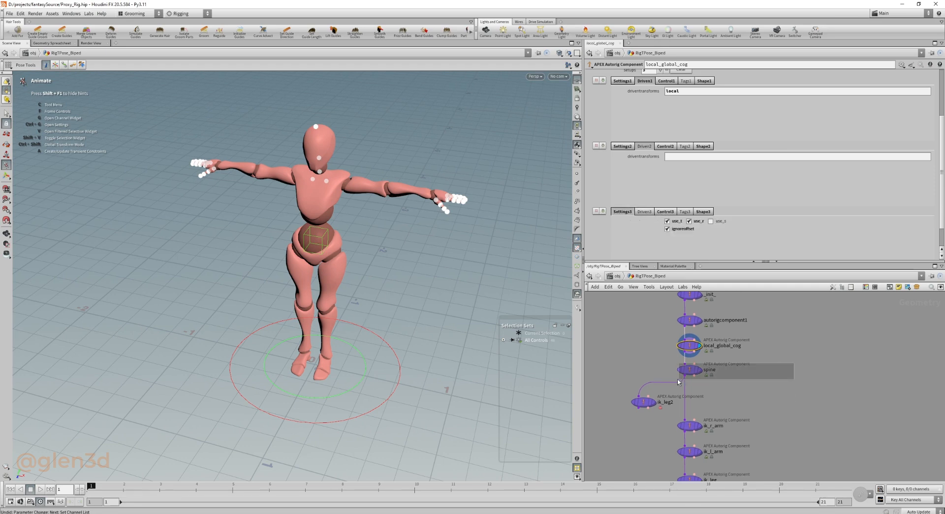
pyautogui.click(689, 369)
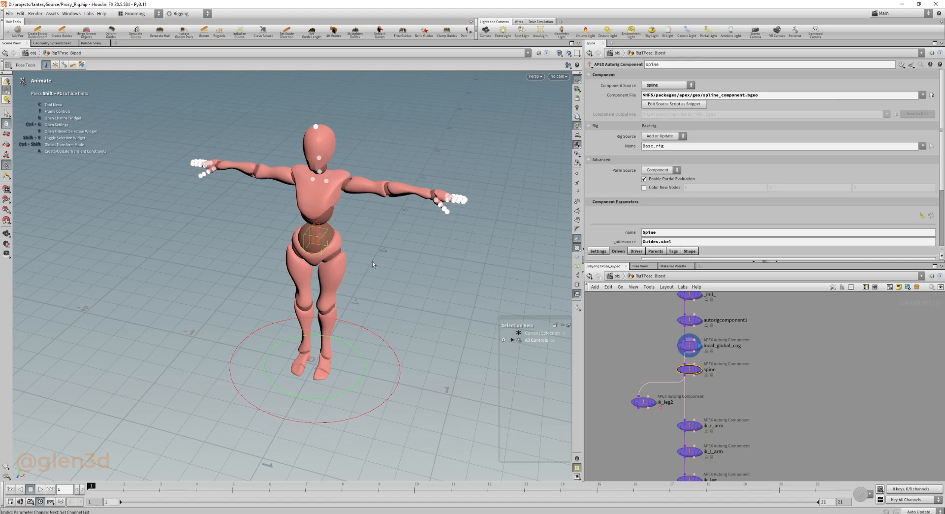
pyautogui.click(690, 345)
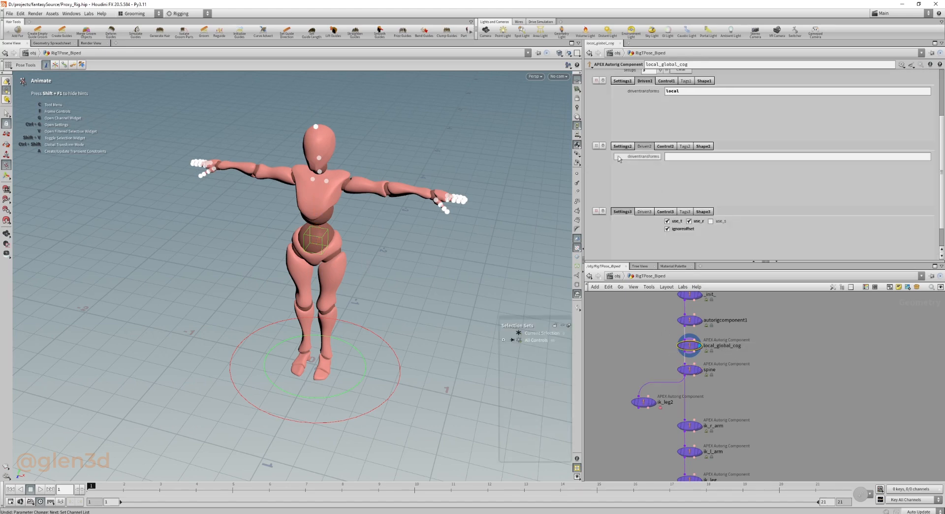
pyautogui.click(621, 81)
pyautogui.scroll(3, 621, 127)
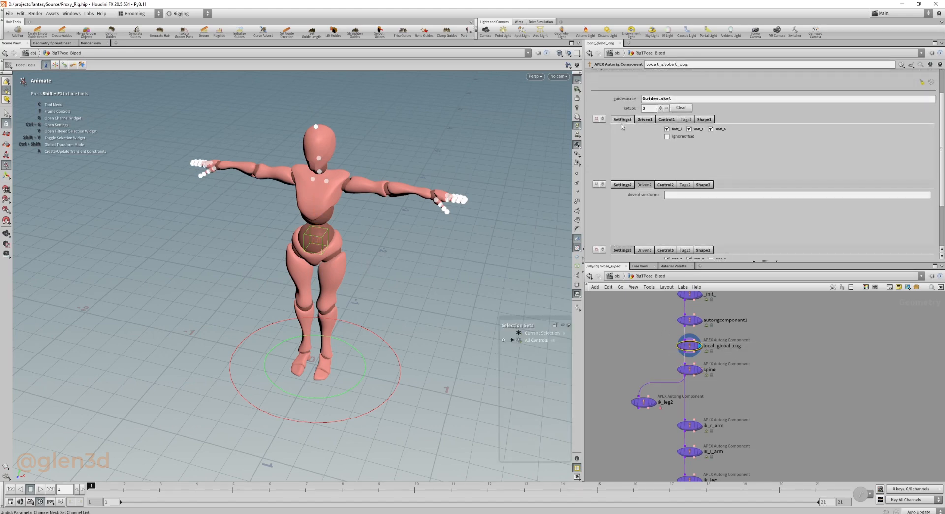
pyautogui.click(622, 185)
pyautogui.scroll(-2, 623, 212)
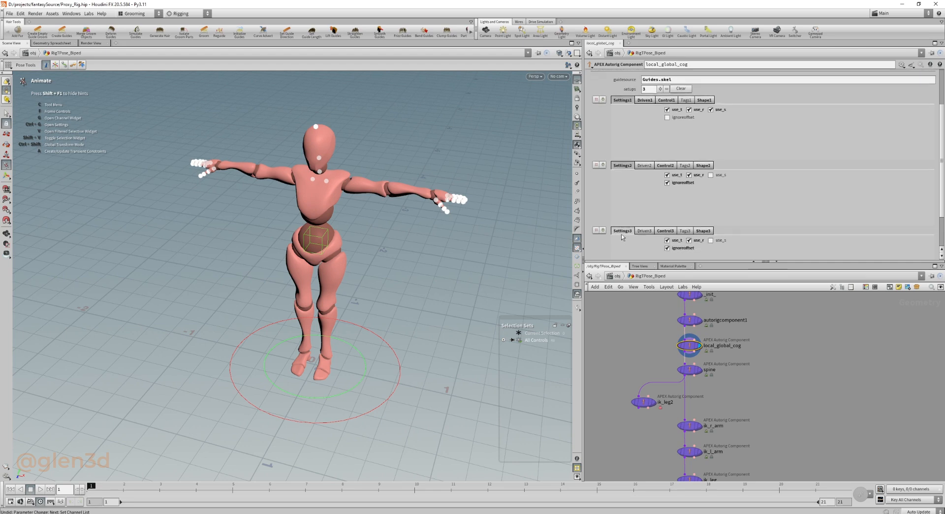
# Review the shape, scale and color of the control in each local_global_cog setup.
pyautogui.click(702, 231)
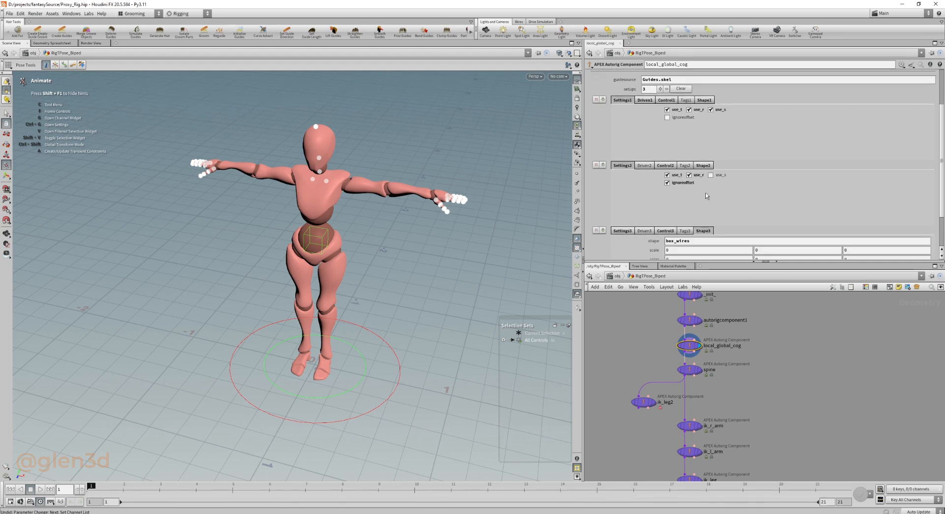
pyautogui.click(704, 166)
pyautogui.click(705, 100)
pyautogui.scroll(3, 628, 175)
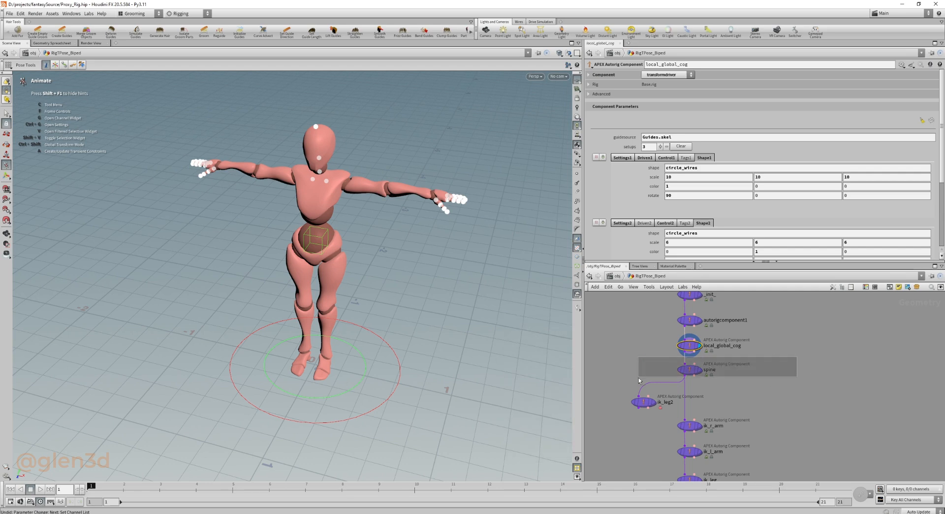
# Display the spine component and review its driven spine tags and its place in the network.
pyautogui.click(689, 369)
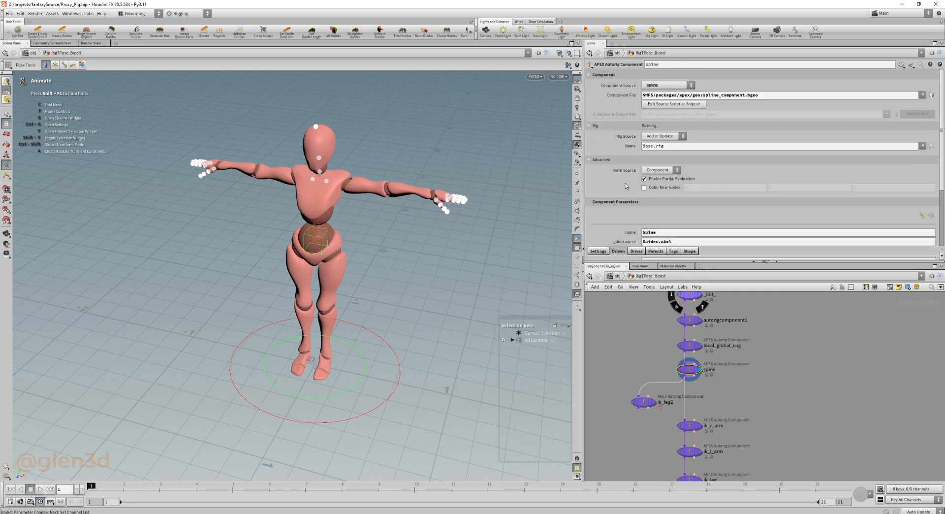
pyautogui.scroll(-3, 680, 202)
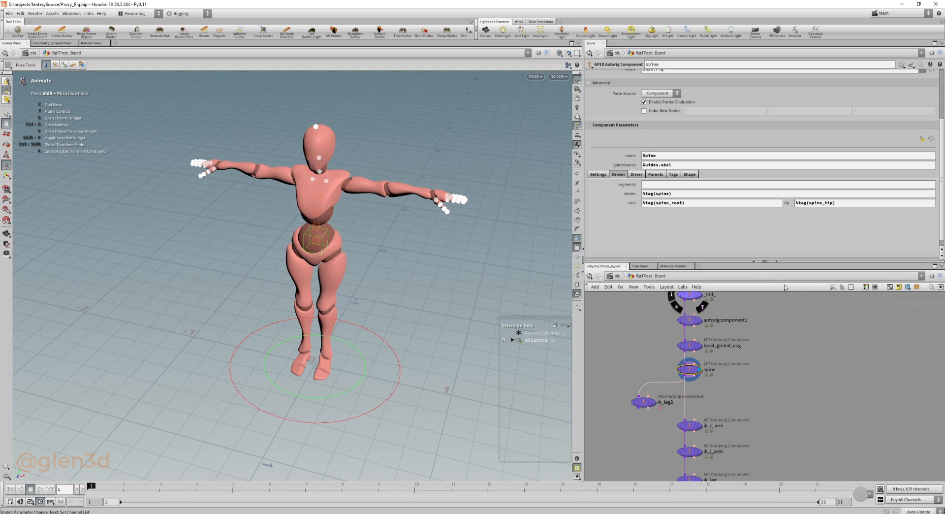
pyautogui.moveTo(791, 354); pyautogui.dragTo(782, 458, button='middle')
pyautogui.moveTo(783, 353); pyautogui.dragTo(785, 445, button='middle')
pyautogui.moveTo(785, 326); pyautogui.dragTo(695, 359)
pyautogui.moveTo(775, 461); pyautogui.dragTo(788, 367, button='middle')
pyautogui.moveTo(779, 416); pyautogui.dragTo(790, 334, button='middle')
pyautogui.moveTo(792, 372); pyautogui.dragTo(667, 396)
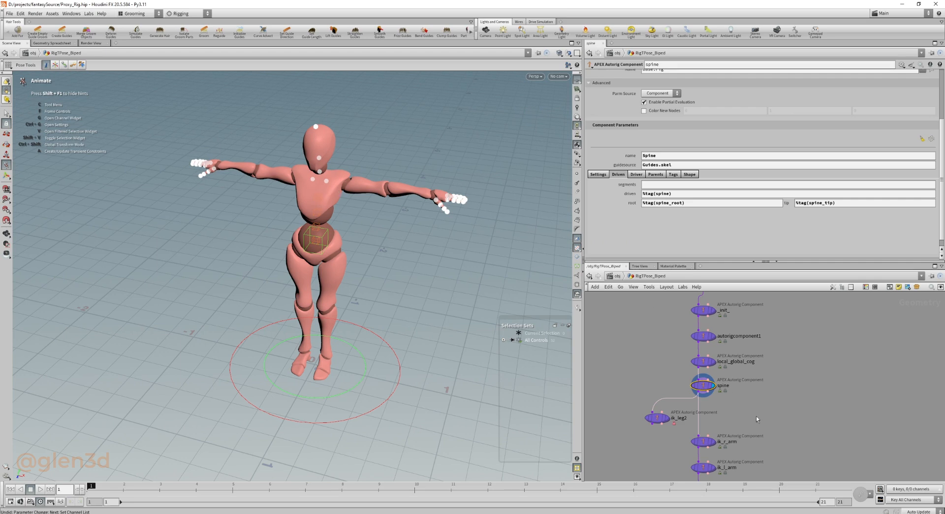
# Display ik_r_arm, ik_l_arm and ik_leg in turn to examine the IK controls they add.
pyautogui.moveTo(757, 419); pyautogui.dragTo(745, 334, button='middle')
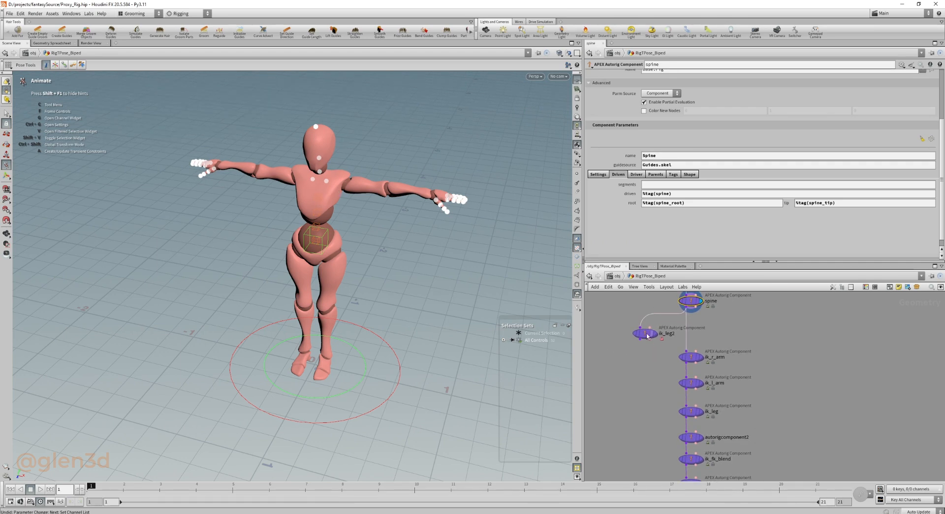
pyautogui.moveTo(751, 345); pyautogui.dragTo(672, 368)
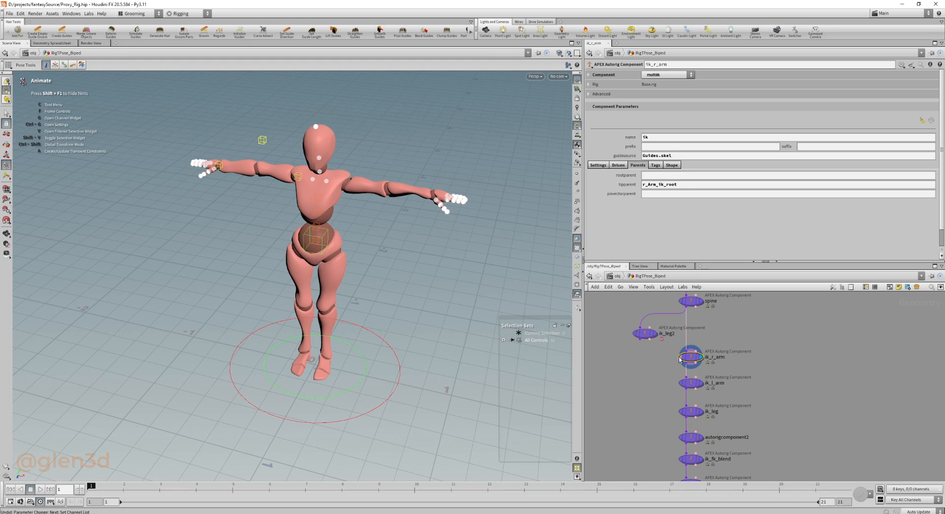
pyautogui.moveTo(784, 374); pyautogui.dragTo(656, 387)
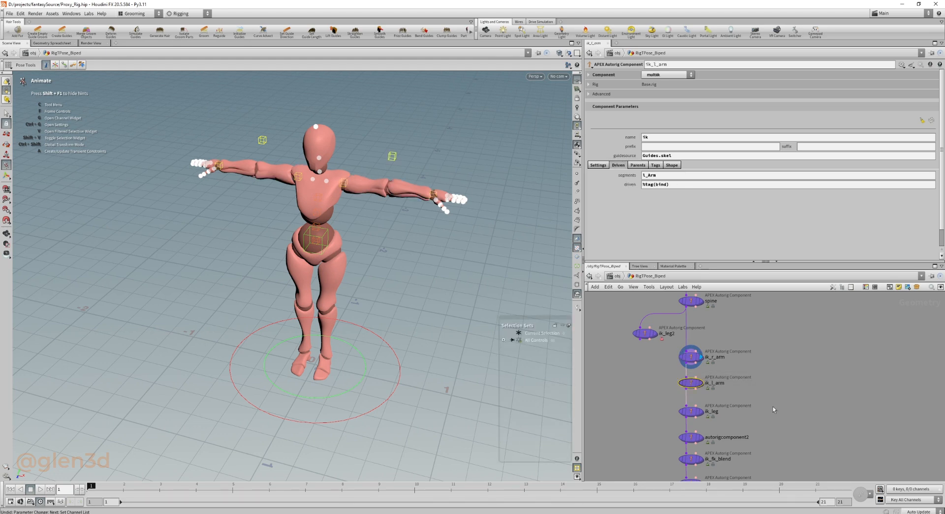
pyautogui.press('r')
pyautogui.moveTo(765, 408); pyautogui.dragTo(772, 361, button='middle')
pyautogui.moveTo(793, 350); pyautogui.dragTo(663, 376)
pyautogui.press('r')
# Review the driven segments, settings and parents of the ik_r_arm component.
pyautogui.moveTo(663, 377); pyautogui.dragTo(661, 419, button='middle')
pyautogui.moveTo(657, 338); pyautogui.dragTo(748, 343)
pyautogui.click(608, 168)
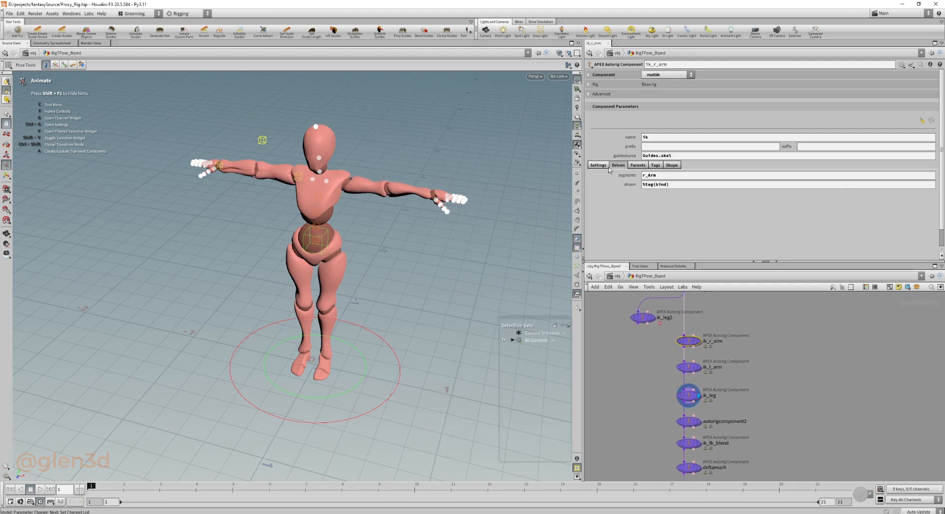
pyautogui.click(597, 166)
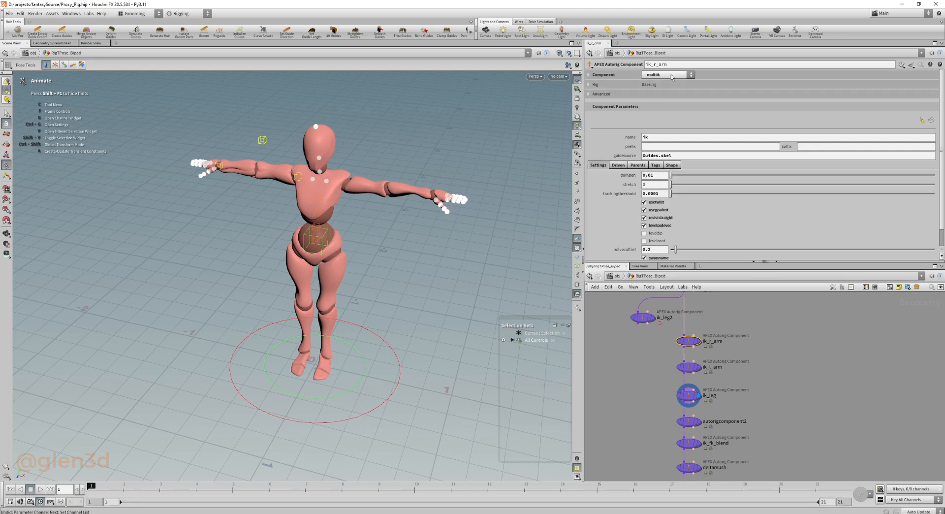
pyautogui.click(638, 166)
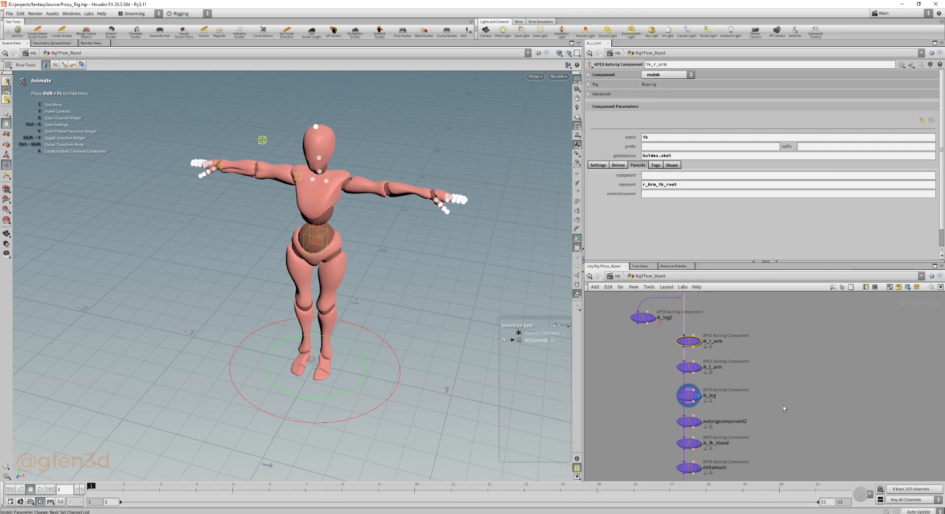
# Display the ik_l_arm component and review its driven segments and settings.
pyautogui.moveTo(768, 350); pyautogui.dragTo(761, 316, button='middle')
pyautogui.moveTo(763, 316); pyautogui.dragTo(623, 343)
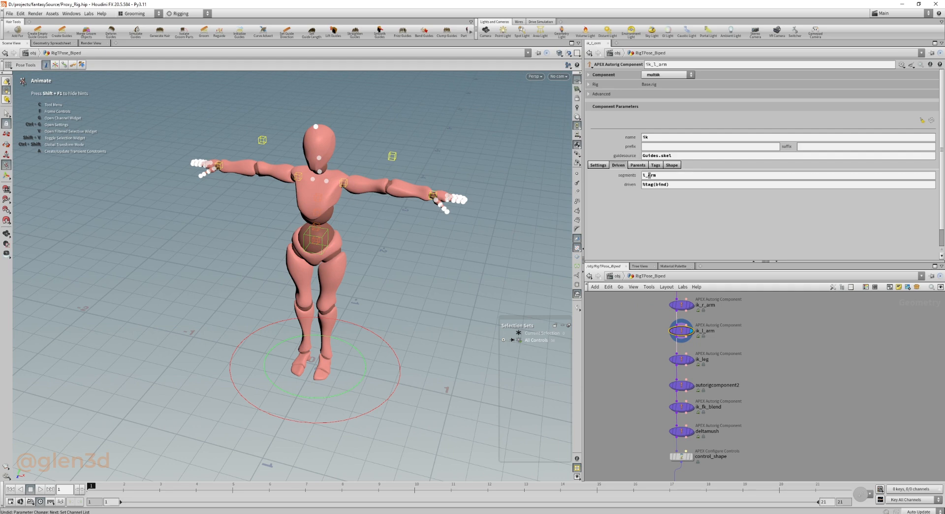
pyautogui.click(598, 165)
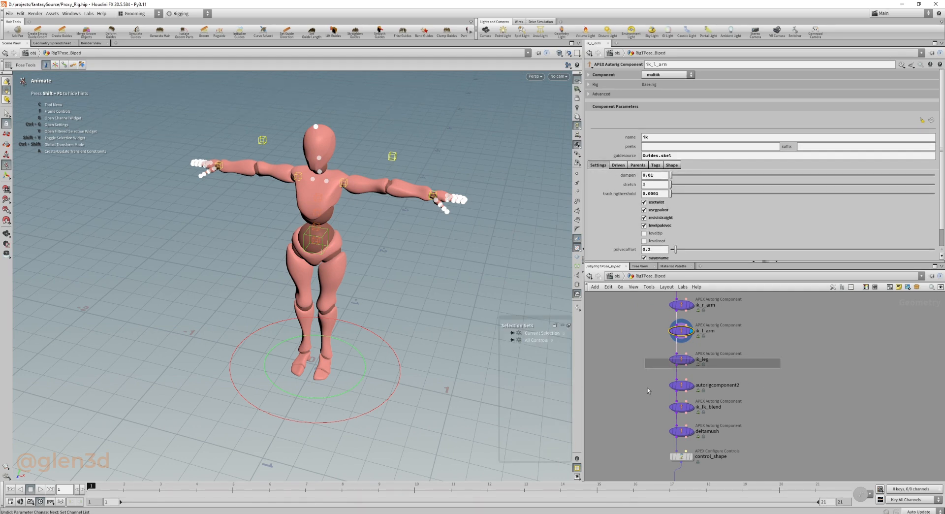
# Display the reverse foot component autorigcomponent2 and inspect its controls around the feet up close.
pyautogui.click(652, 369)
pyautogui.moveTo(654, 380); pyautogui.dragTo(768, 392)
pyautogui.press('r')
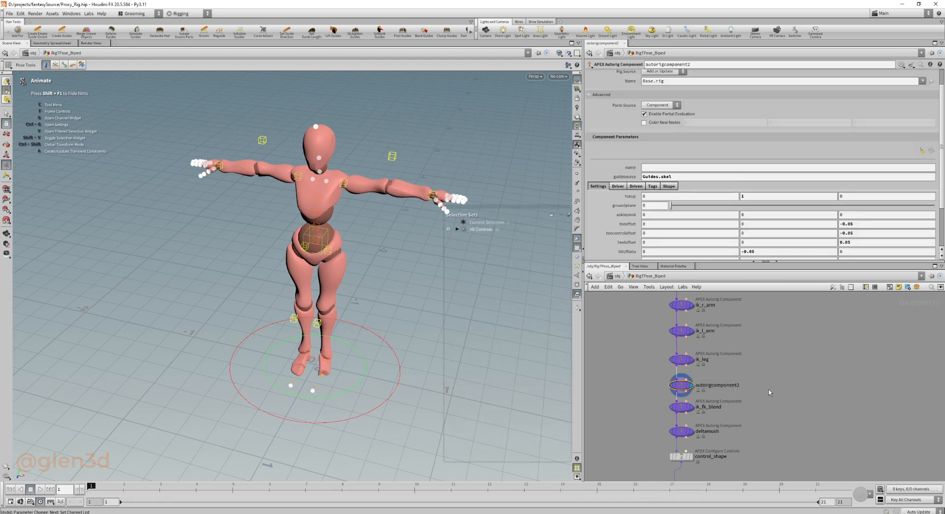
pyautogui.scroll(2, 622, 148)
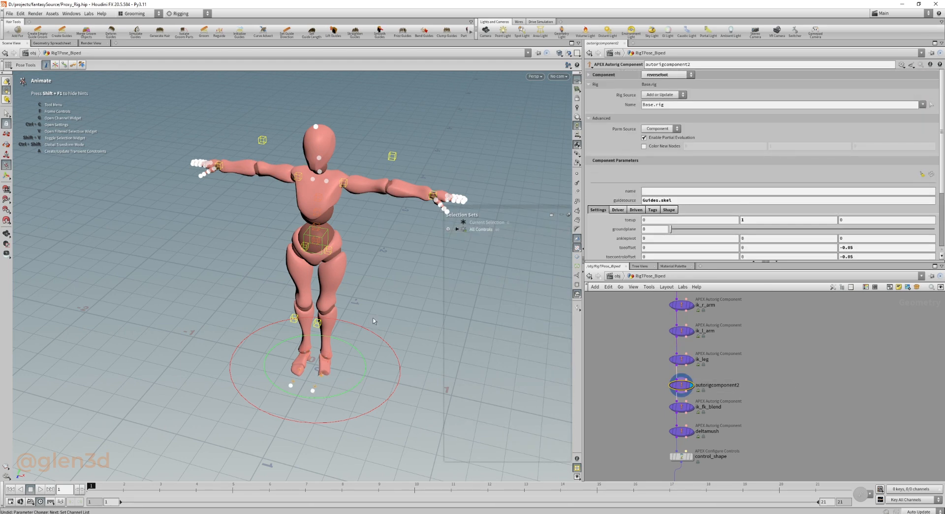
pyautogui.press('Escape')
pyautogui.moveTo(325, 381); pyautogui.dragTo(542, 387, button='right')
pyautogui.moveTo(331, 364); pyautogui.dragTo(357, 365, button='right')
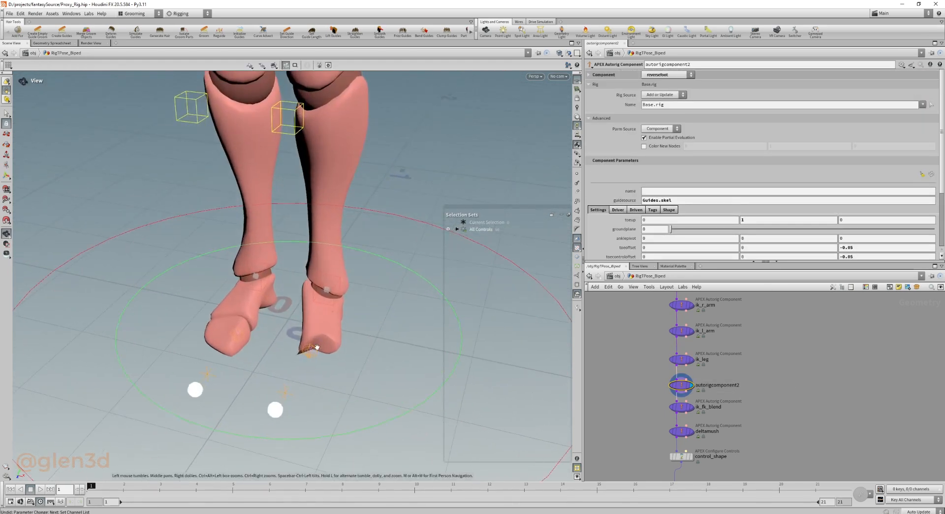
pyautogui.moveTo(316, 348)
pyautogui.mouseDown()
pyautogui.moveTo(256, 326)
pyautogui.moveTo(219, 327)
pyautogui.moveTo(315, 339)
pyautogui.mouseUp()
pyautogui.keyDown('alt'); pyautogui.moveTo(315, 338); pyautogui.dragTo(270, 340, button='right'); pyautogui.keyUp('alt')
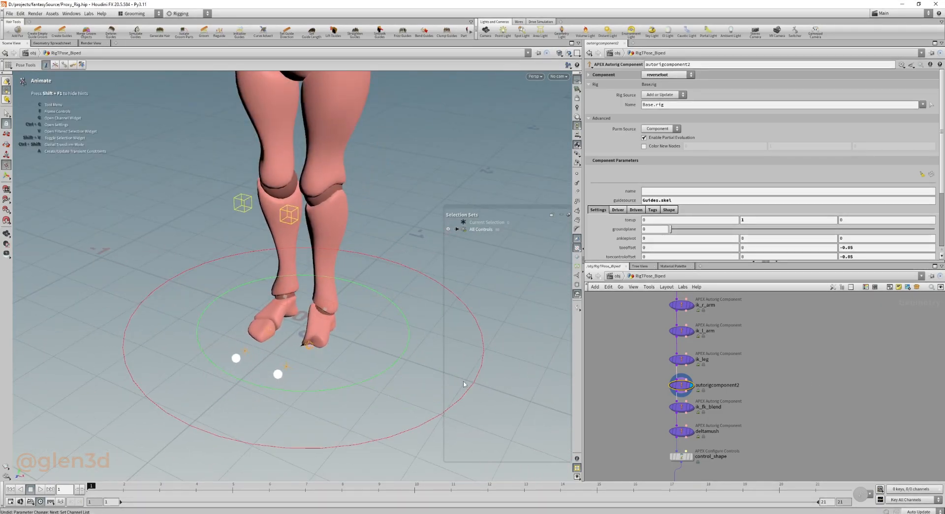
# Review the driven segments of ik_fk_blend and inspect its star-shaped blend controls beside the hips.
pyautogui.scroll(-3, 794, 429)
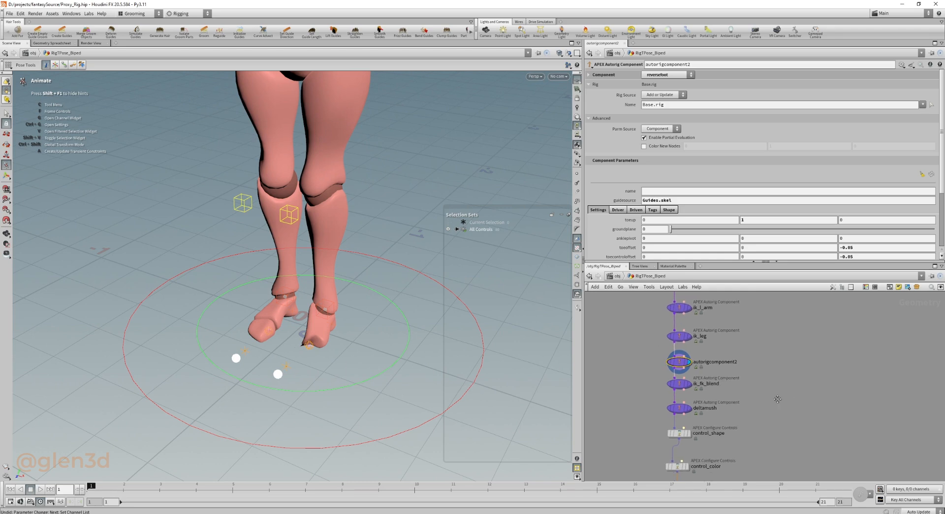
pyautogui.click(633, 382)
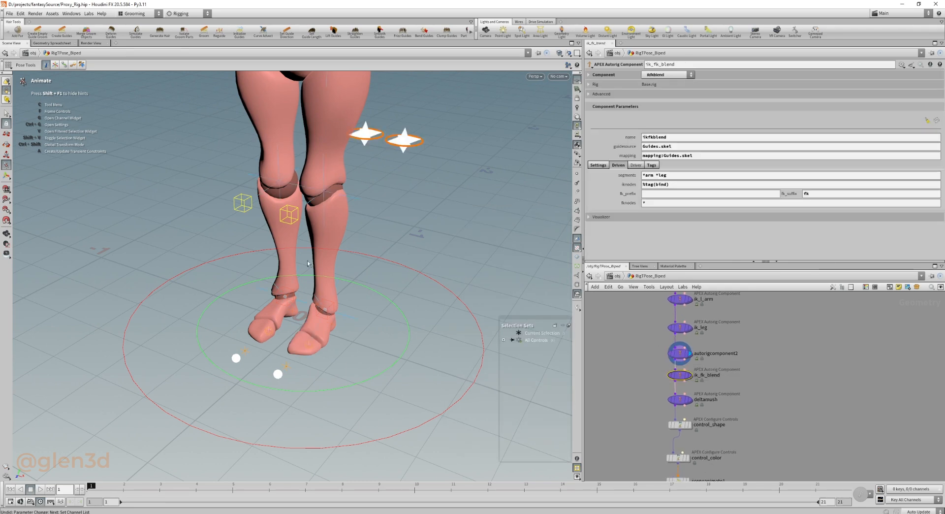
pyautogui.keyDown('alt'); pyautogui.moveTo(414, 257); pyautogui.dragTo(450, 165, button='right'); pyautogui.keyUp('alt')
pyautogui.keyDown('alt'); pyautogui.moveTo(450, 164); pyautogui.dragTo(396, 224, button='middle'); pyautogui.keyUp('alt')
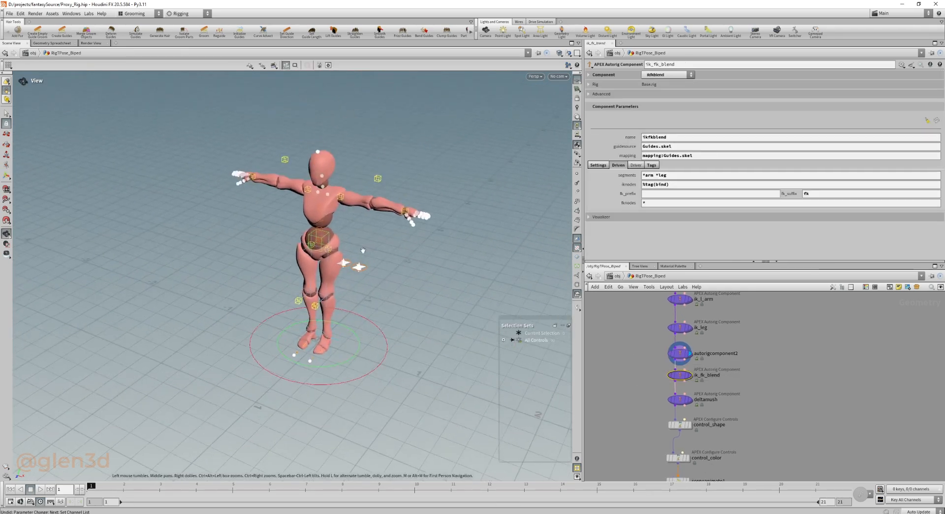
pyautogui.keyDown('alt'); pyautogui.moveTo(397, 224); pyautogui.dragTo(365, 233, button='right'); pyautogui.keyUp('alt')
pyautogui.keyDown('alt'); pyautogui.moveTo(366, 233); pyautogui.dragTo(367, 237); pyautogui.keyUp('alt')
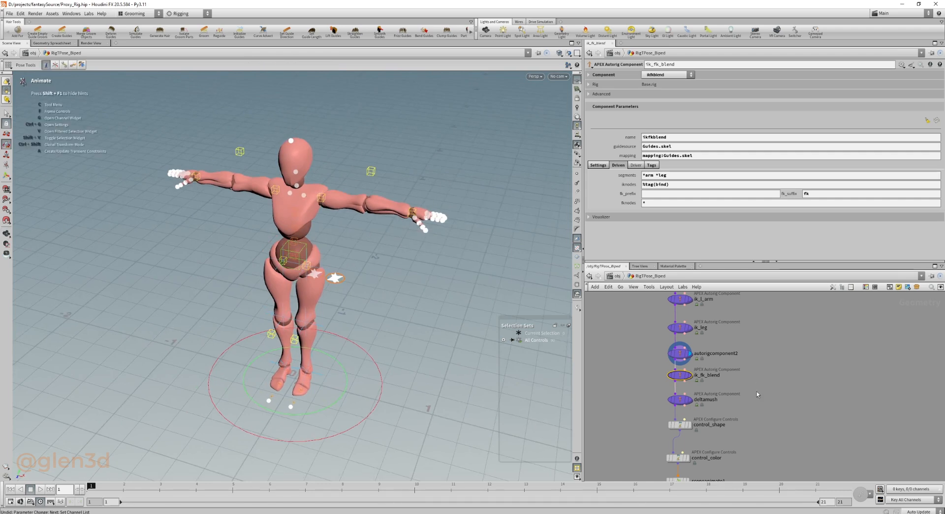
pyautogui.moveTo(756, 391); pyautogui.dragTo(758, 370, button='middle')
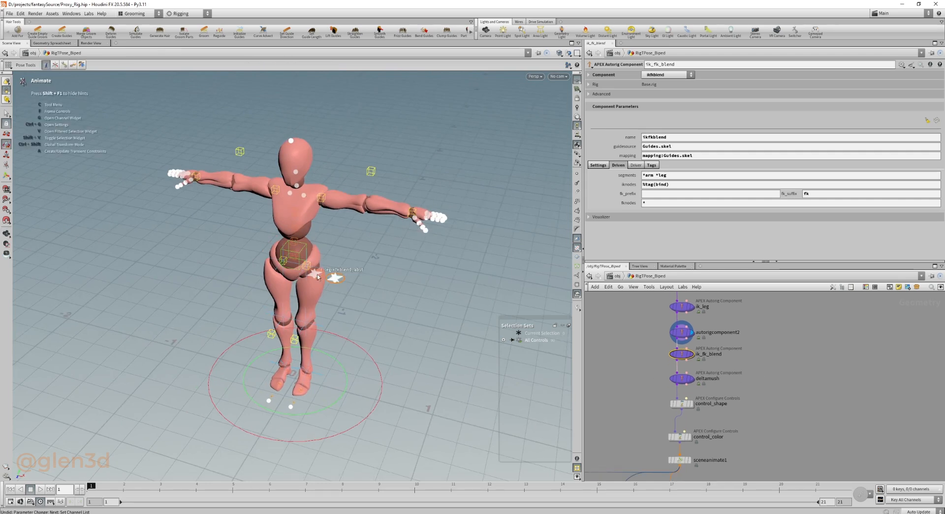
pyautogui.moveTo(771, 397); pyautogui.dragTo(781, 373, button='middle')
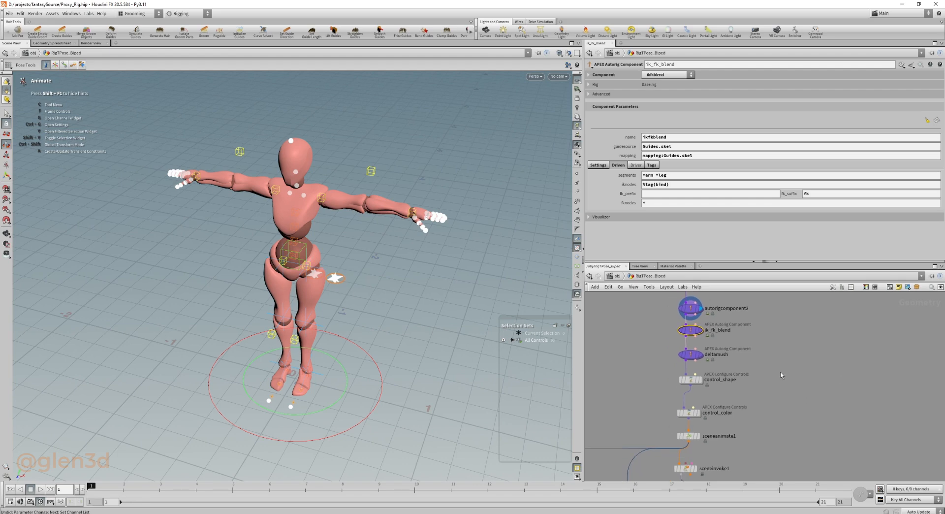
# Display deltamush and control_shape in turn, reviewing the smoothing parameters and the control shape overrides.
pyautogui.moveTo(786, 343); pyautogui.dragTo(639, 373)
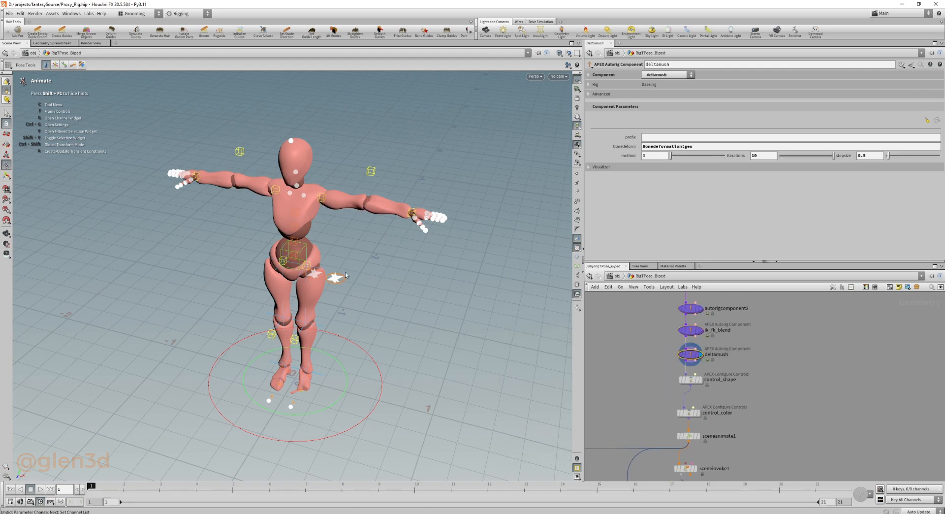
pyautogui.moveTo(714, 369); pyautogui.dragTo(713, 353, button='middle')
pyautogui.moveTo(744, 358); pyautogui.dragTo(645, 382)
pyautogui.press('r')
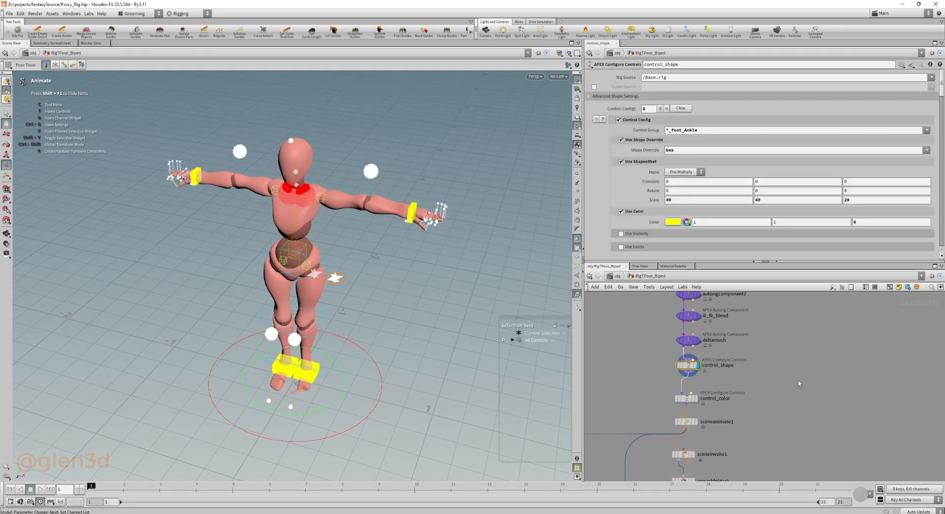
pyautogui.moveTo(795, 403); pyautogui.dragTo(801, 372, button='middle')
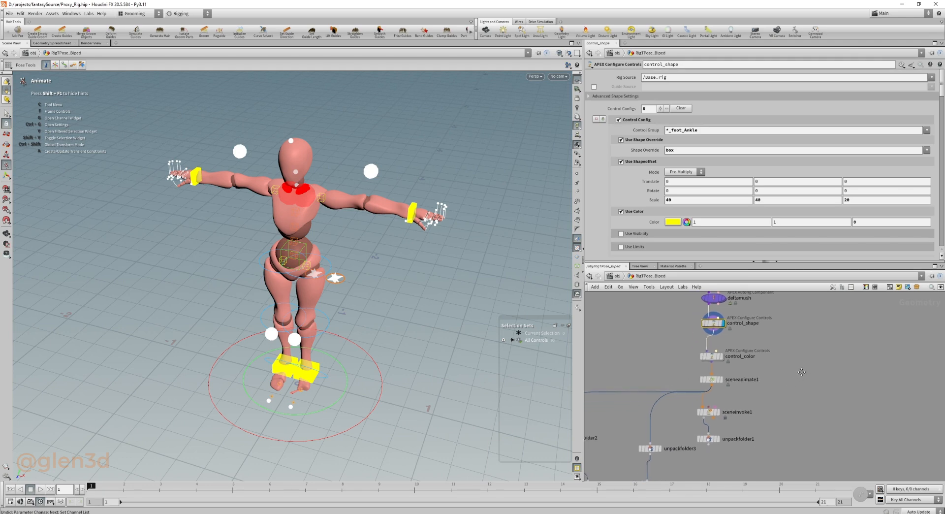
# Display control_color and sceneanimate1 in turn, reviewing the control colour configuration and the character's animation controls.
pyautogui.click(711, 355)
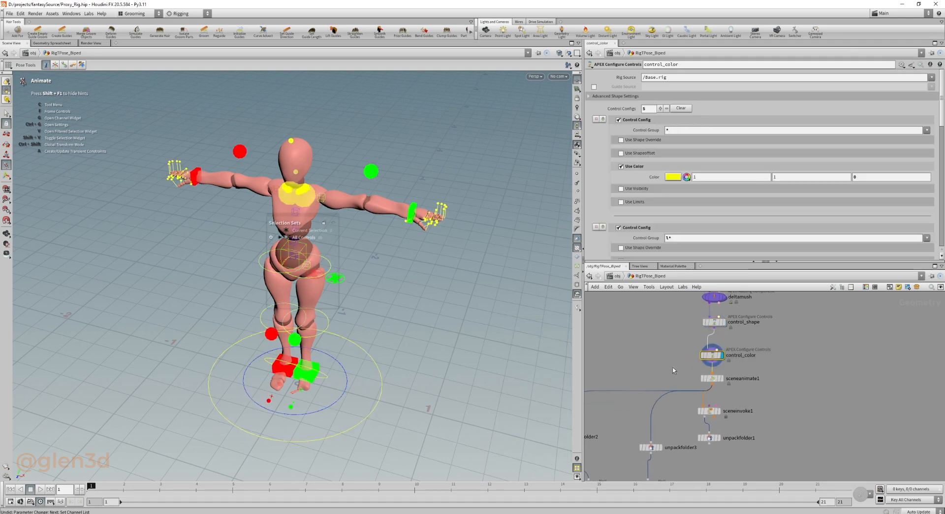
pyautogui.moveTo(674, 370); pyautogui.dragTo(673, 351, button='middle')
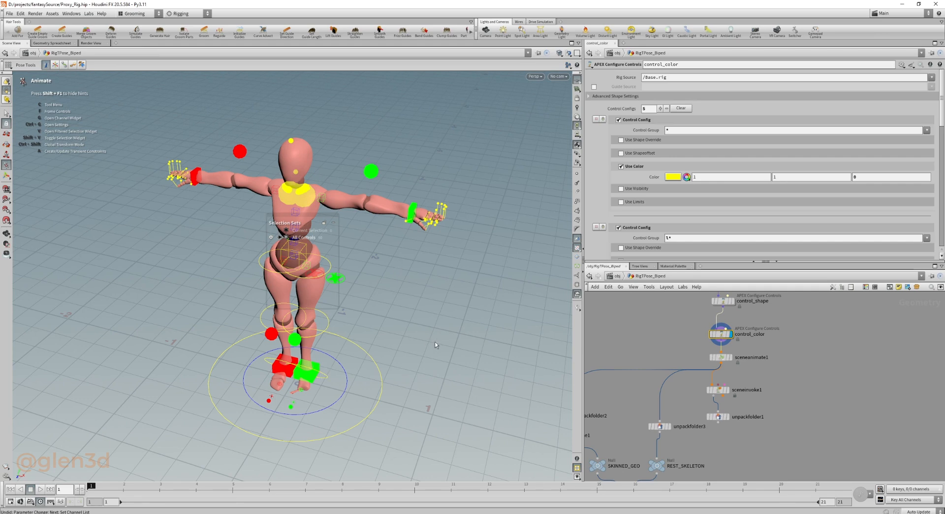
pyautogui.moveTo(821, 396); pyautogui.dragTo(816, 382, button='middle')
pyautogui.moveTo(822, 341); pyautogui.dragTo(704, 352)
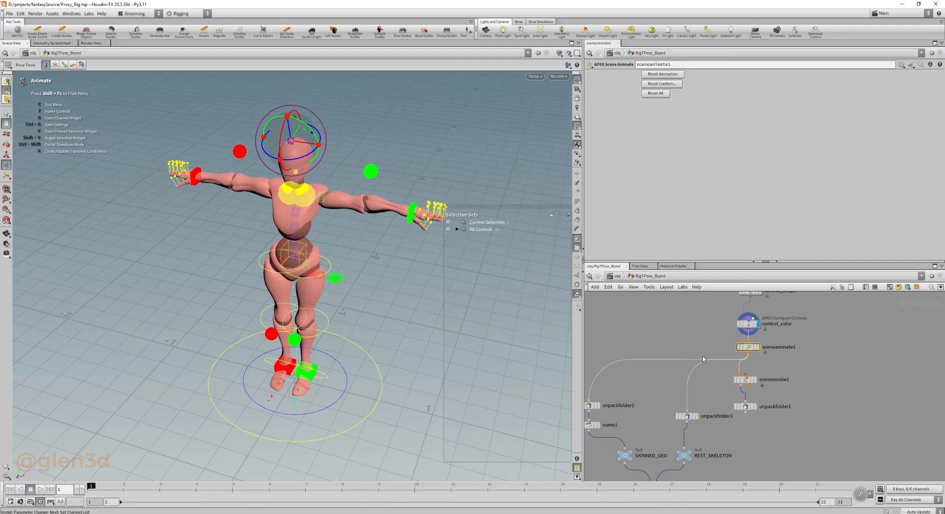
pyautogui.press('r')
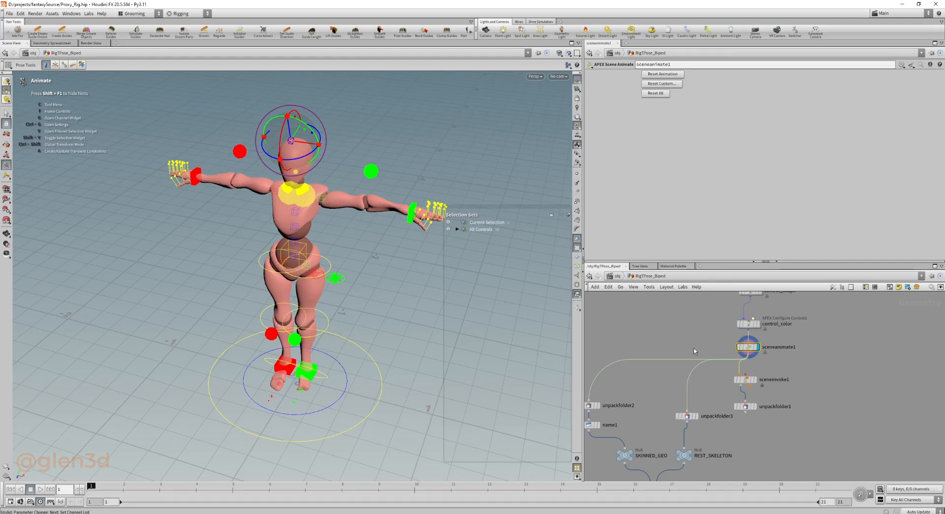
# Display unpackfolder2 and unpackfolder3 in turn, examining the geometry extracted from /Base.shp and the skeleton extracted from /Base.skel.
pyautogui.moveTo(693, 348); pyautogui.dragTo(725, 340, button='middle')
pyautogui.moveTo(705, 360); pyautogui.dragTo(629, 394)
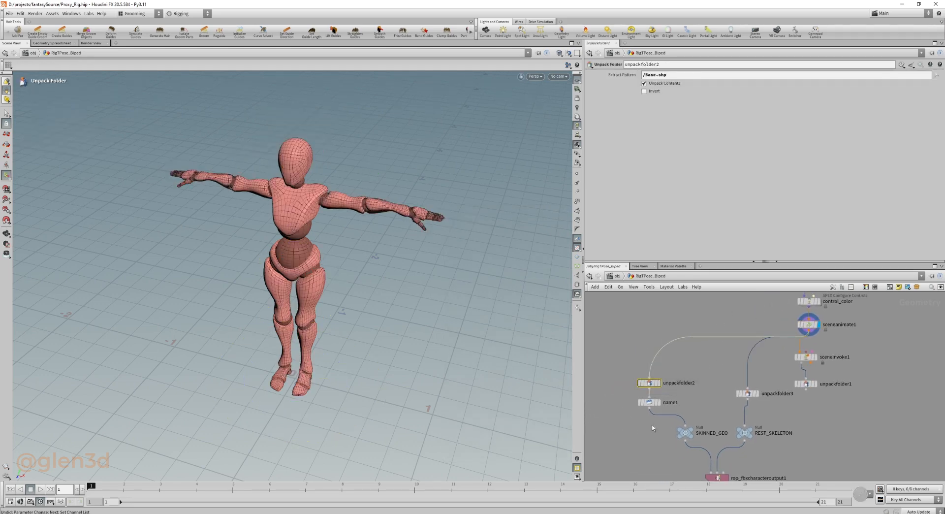
pyautogui.press('r')
pyautogui.moveTo(709, 407); pyautogui.dragTo(692, 388, button='middle')
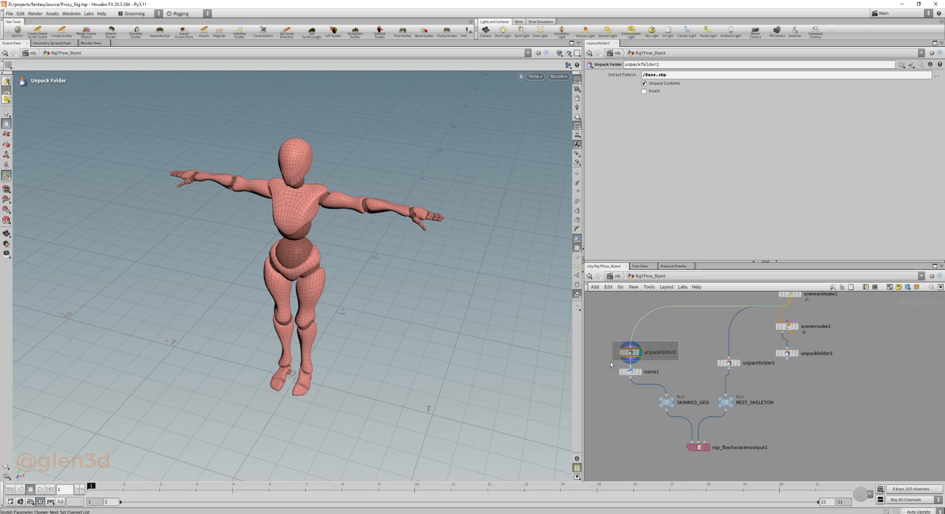
pyautogui.moveTo(713, 338); pyautogui.dragTo(766, 385)
pyautogui.click(739, 364)
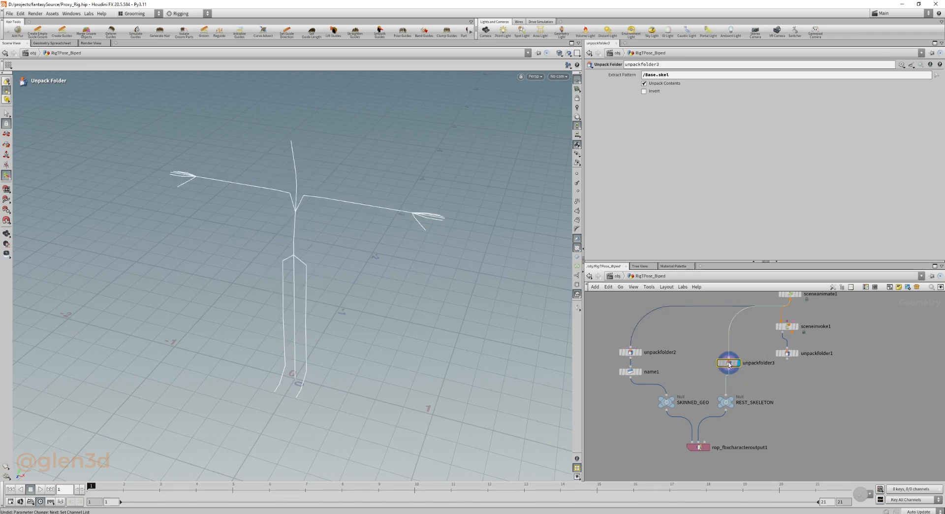
# Display name1 to check its primitive naming and review the export settings of rop_fbxcharacteroutput1.
pyautogui.click(641, 373)
pyautogui.click(629, 373)
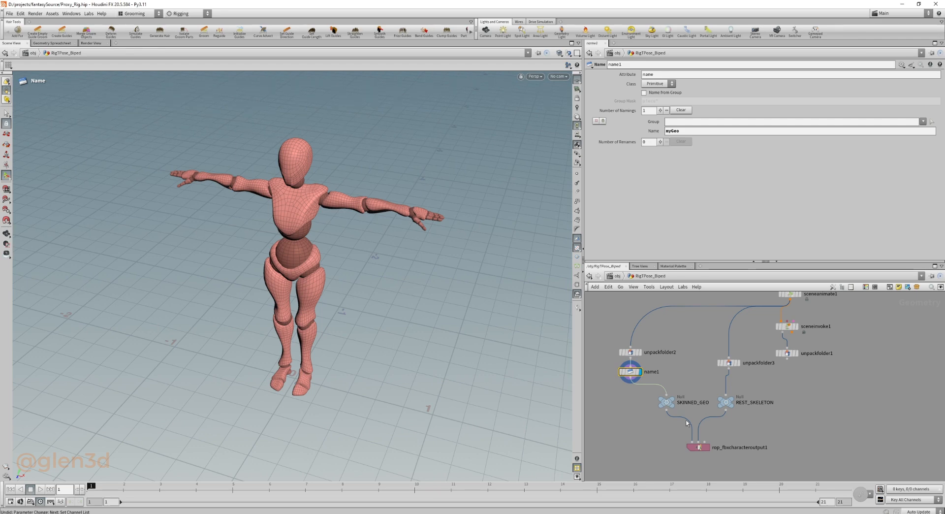
pyautogui.moveTo(743, 433); pyautogui.dragTo(659, 464)
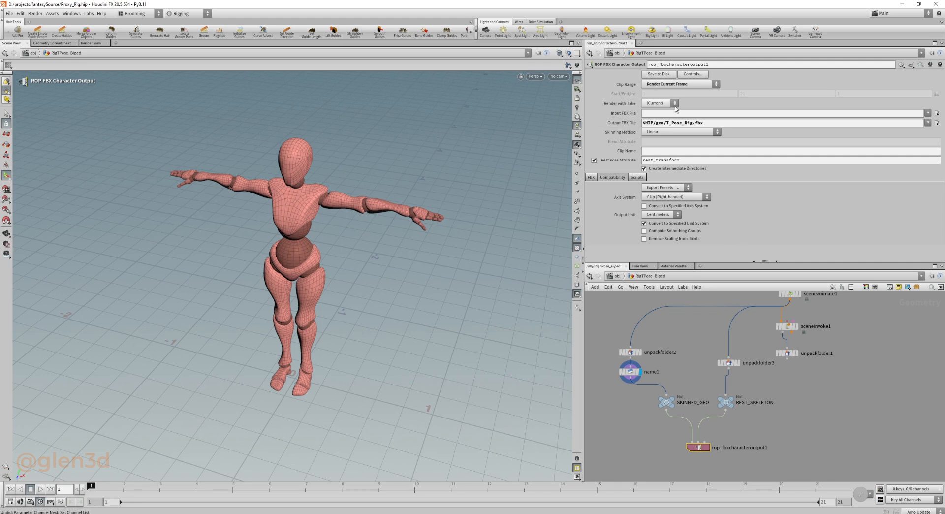
# Go into the Retarget geometry network and inspect the FBX file settings of fbxcharacterimport1.
pyautogui.click(616, 276)
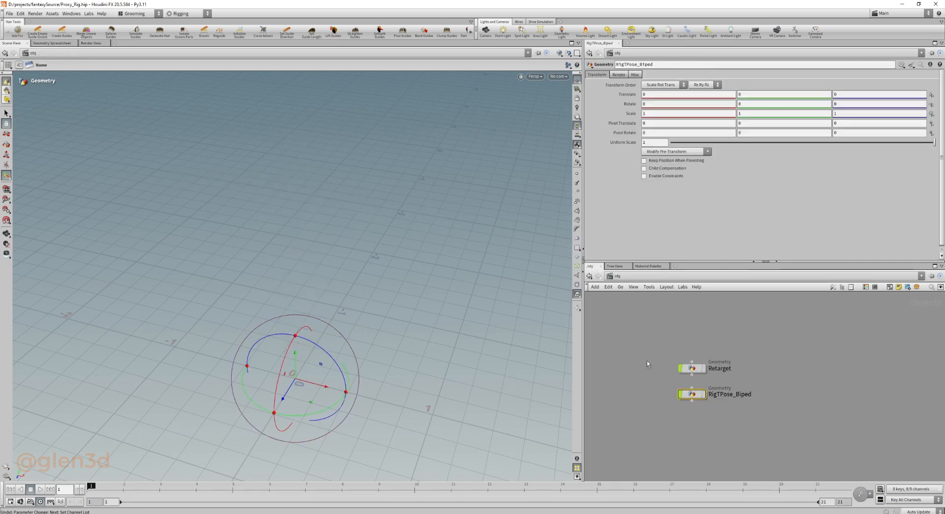
pyautogui.doubleClick(694, 368)
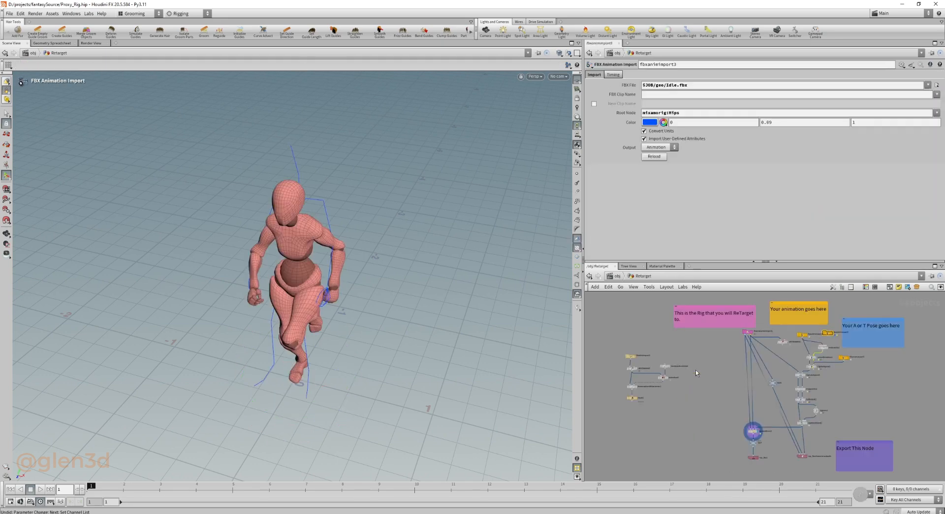
pyautogui.moveTo(723, 356); pyautogui.dragTo(668, 364, button='middle')
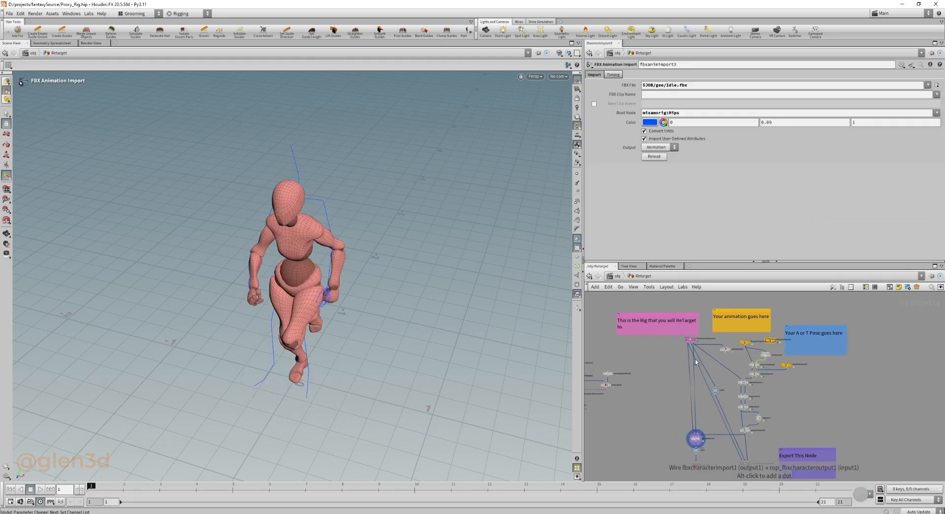
pyautogui.scroll(5, 701, 335)
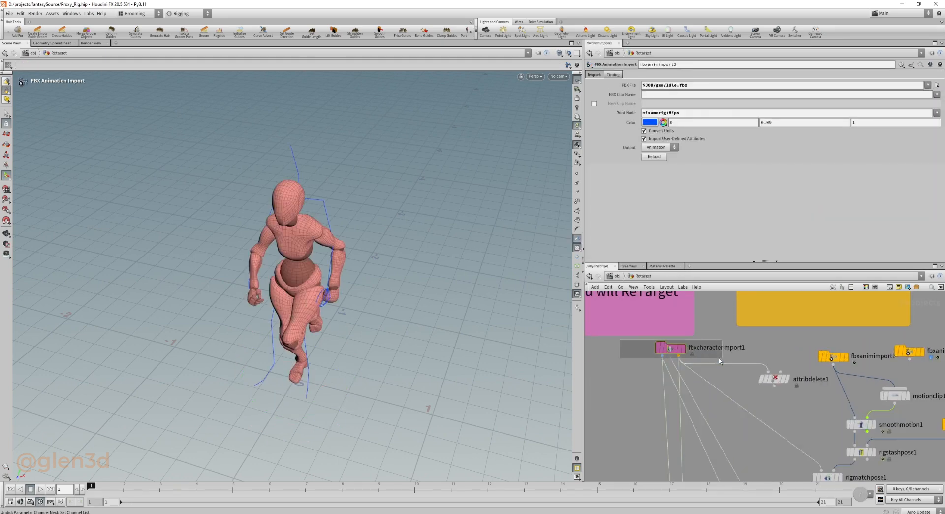
pyautogui.click(669, 348)
# Recolour the fbxanimimport2 node blue to match the "Your A or T Pose goes here" note.
pyautogui.scroll(-3, 636, 401)
pyautogui.moveTo(628, 395); pyautogui.dragTo(592, 402, button='middle')
pyautogui.scroll(3, 711, 371)
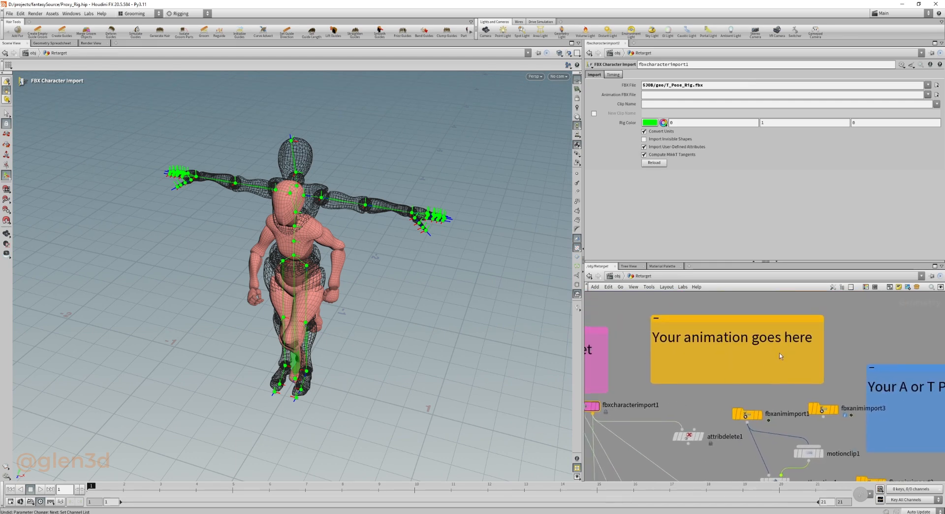
pyautogui.moveTo(757, 368); pyautogui.dragTo(703, 374, button='middle')
pyautogui.moveTo(796, 426); pyautogui.dragTo(782, 391, button='middle')
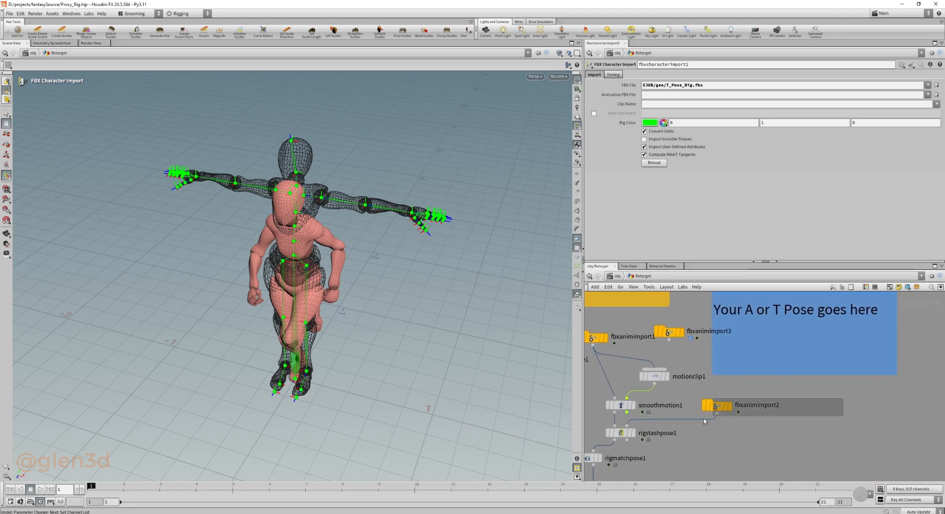
pyautogui.click(714, 405)
pyautogui.press('c')
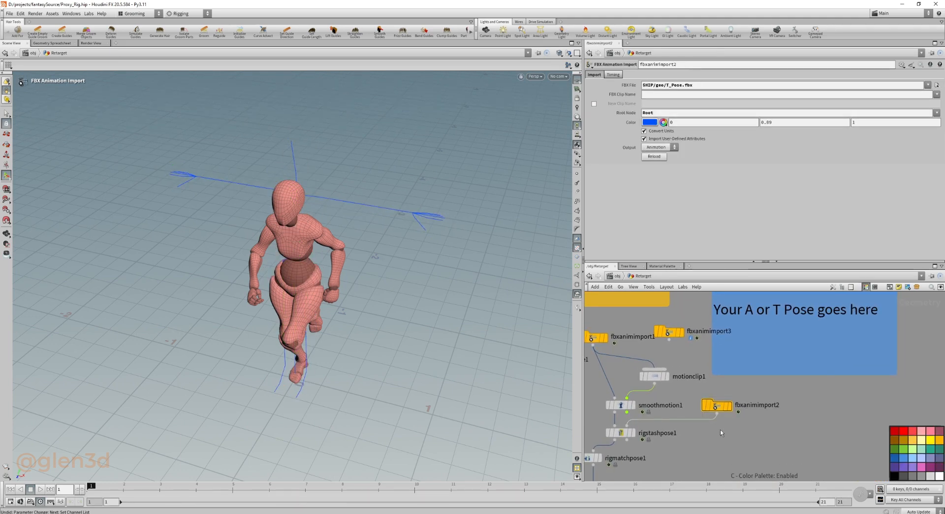
pyautogui.click(904, 457)
pyautogui.click(783, 438)
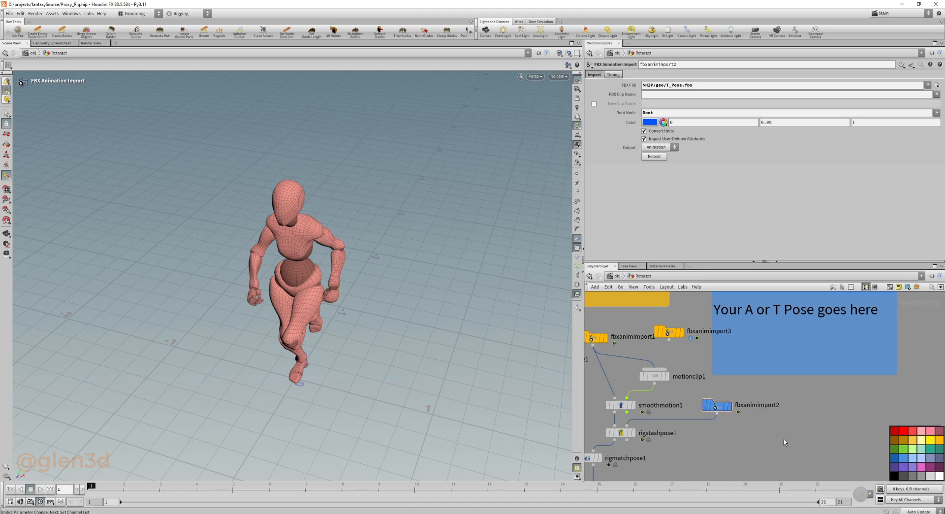
# Examine the end of the retarget network around bonedeform1 and the export settings of rop_fbxcharacteroutput1.
pyautogui.scroll(-3, 783, 439)
pyautogui.moveTo(773, 453); pyautogui.dragTo(802, 378, button='middle')
pyautogui.moveTo(777, 430); pyautogui.dragTo(799, 289, button='middle')
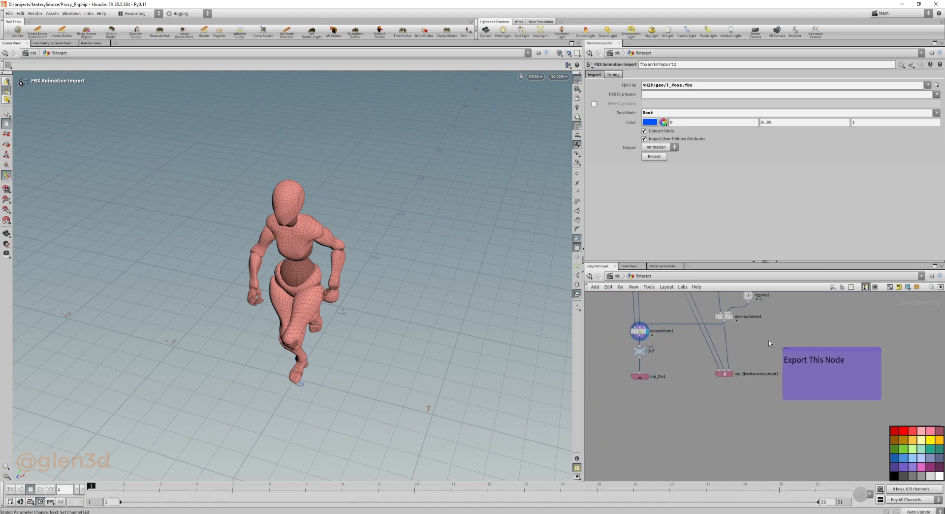
pyautogui.moveTo(755, 348); pyautogui.dragTo(783, 378, button='middle')
pyautogui.scroll(3, 747, 370)
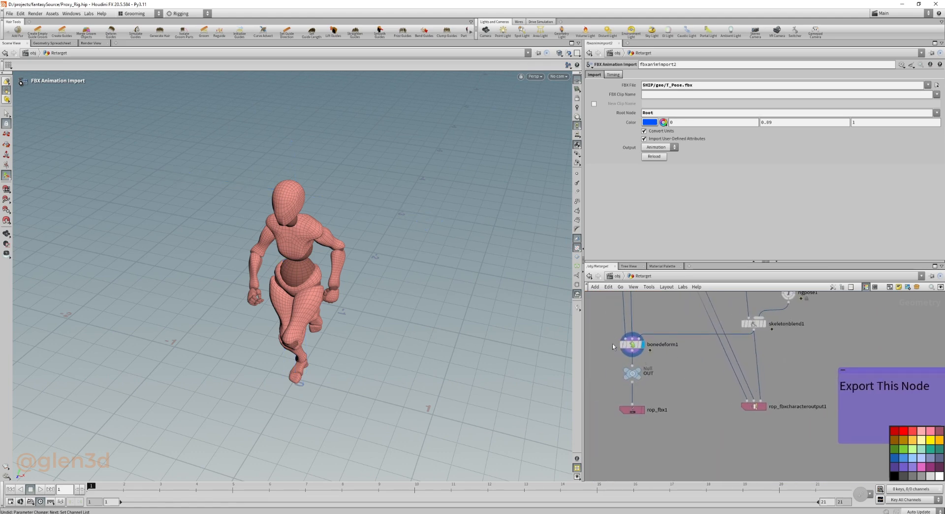
pyautogui.moveTo(608, 325); pyautogui.dragTo(657, 353)
pyautogui.moveTo(701, 362); pyautogui.dragTo(669, 350, button='middle')
pyautogui.moveTo(679, 366); pyautogui.dragTo(761, 411)
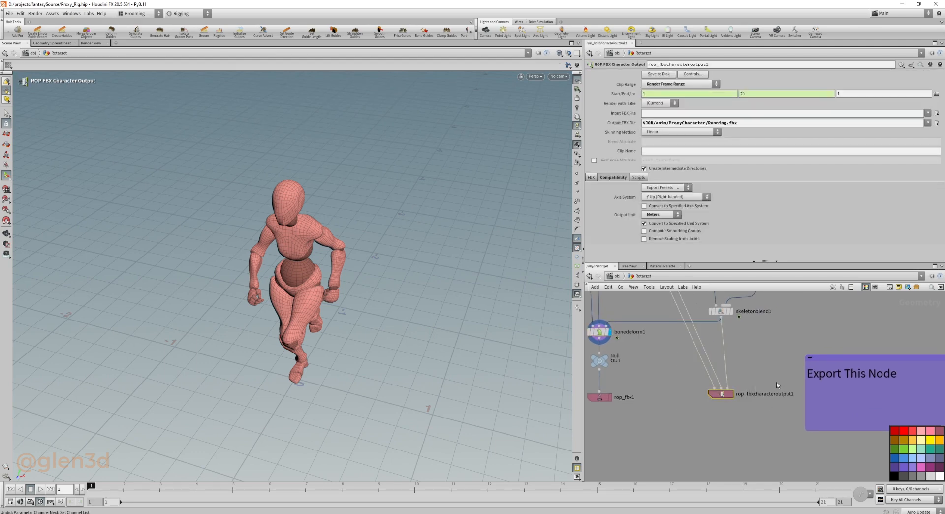
# Hide the shelves and pane tabs to enlarge the viewport and network, bringing the import nodes into view.
pyautogui.scroll(-3, 779, 374)
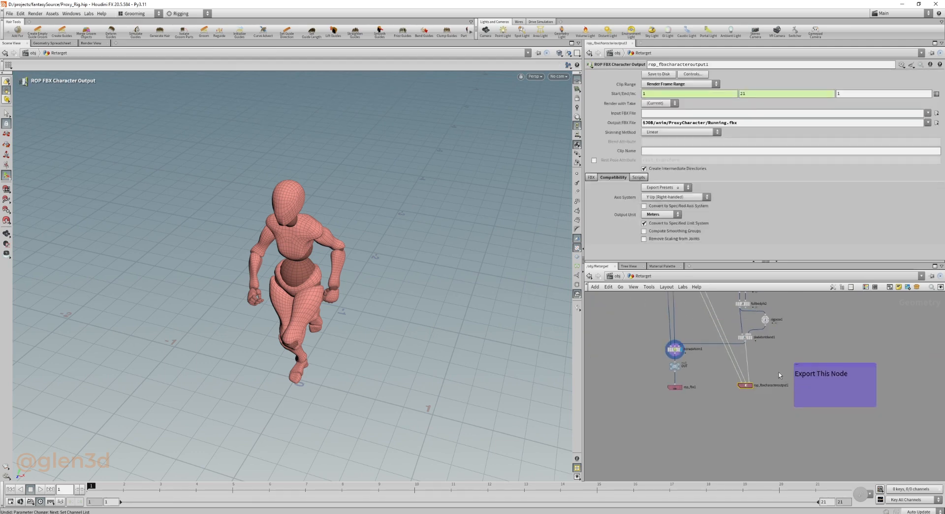
pyautogui.hotkey('ctrl', '`')
pyautogui.scroll(-3, 769, 360)
pyautogui.moveTo(805, 318); pyautogui.dragTo(810, 369, button='middle')
pyautogui.scroll(4, 753, 322)
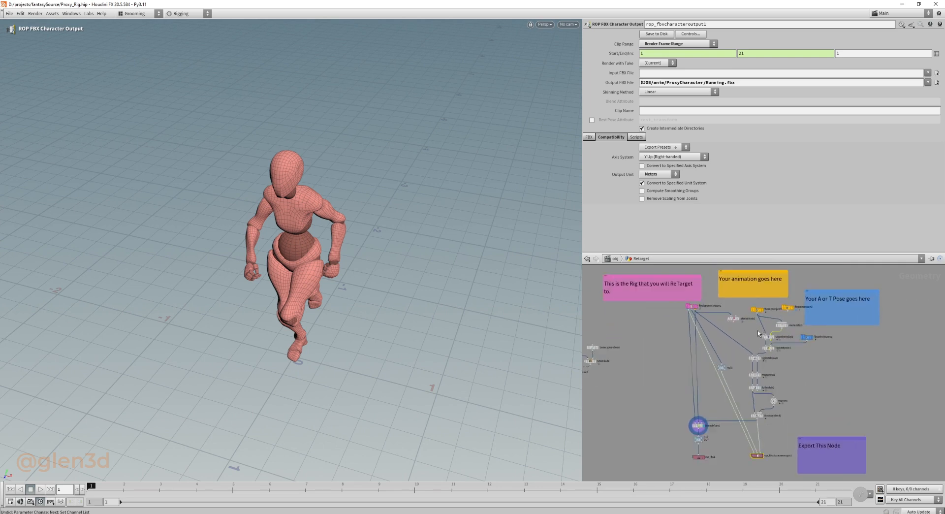
pyautogui.moveTo(727, 332); pyautogui.dragTo(721, 358, button='middle')
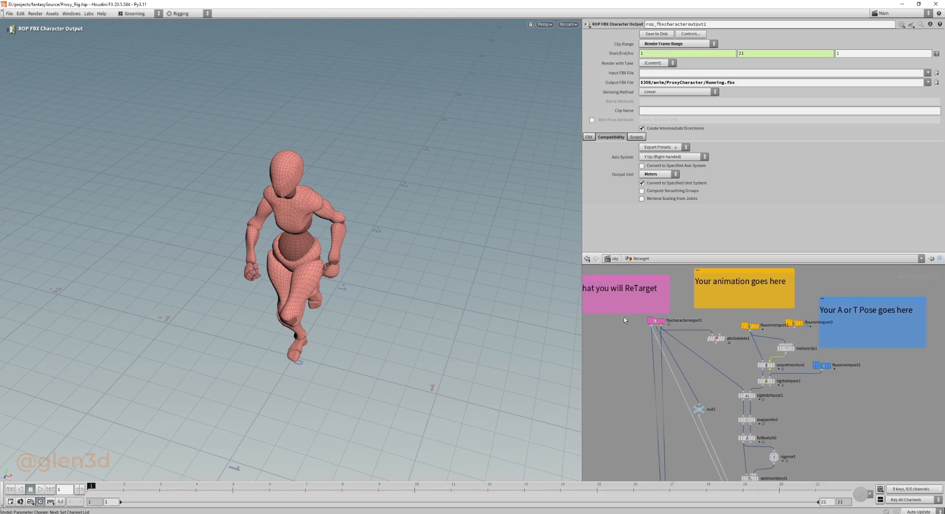
# Inspect fbxcharacterimport1 and bonedeform1, and play the retargeted running animation before returning to the first frame.
pyautogui.click(655, 320)
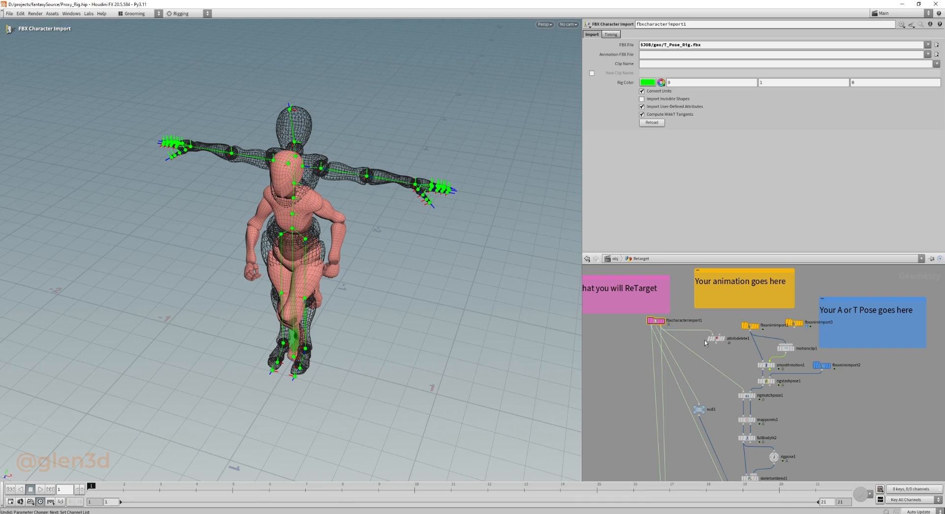
pyautogui.moveTo(705, 418); pyautogui.dragTo(698, 325, button='middle')
pyautogui.moveTo(678, 380); pyautogui.dragTo(637, 407)
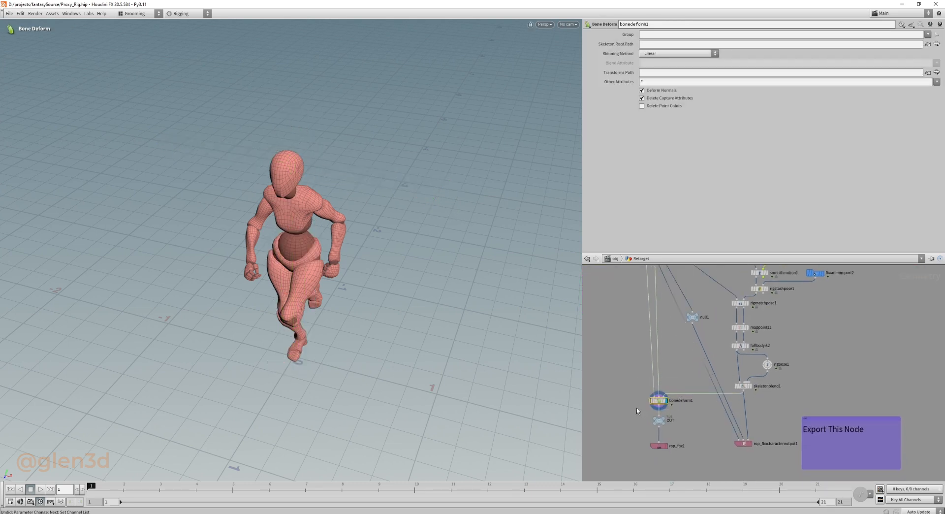
pyautogui.click(41, 489)
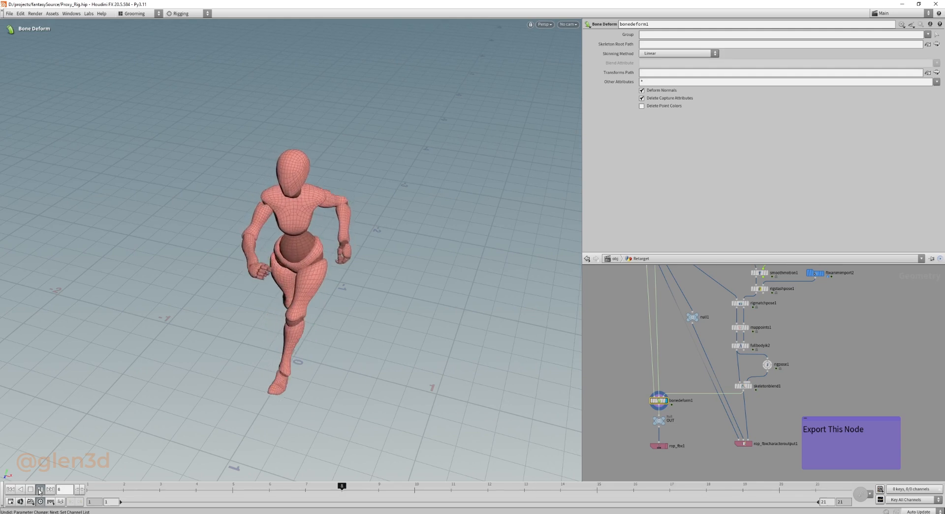
pyautogui.click(30, 489)
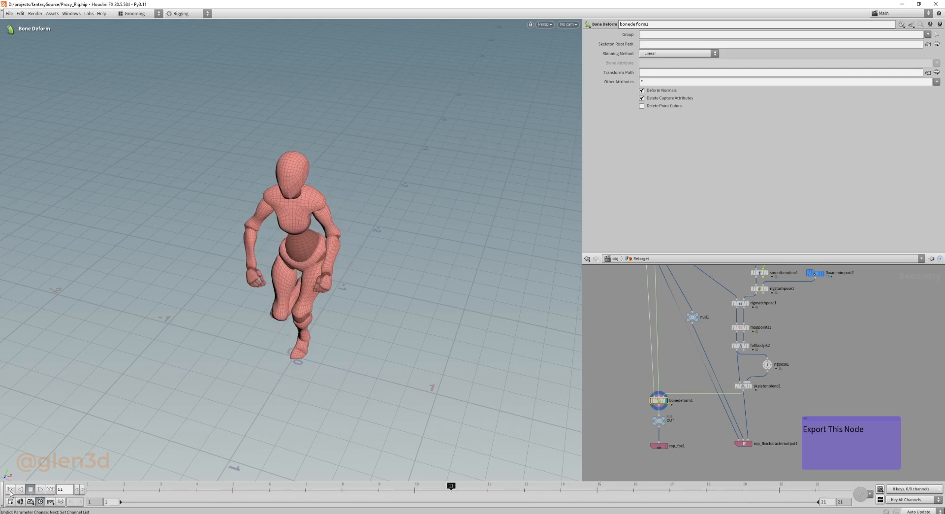
pyautogui.click(10, 490)
# Compare the FBX sources and root nodes of the T-pose import fbxanimimport2 and the running animation import fbxanimimport1.
pyautogui.moveTo(796, 307); pyautogui.dragTo(771, 384, button='middle')
pyautogui.scroll(2, 729, 299)
pyautogui.moveTo(739, 300); pyautogui.dragTo(707, 298, button='middle')
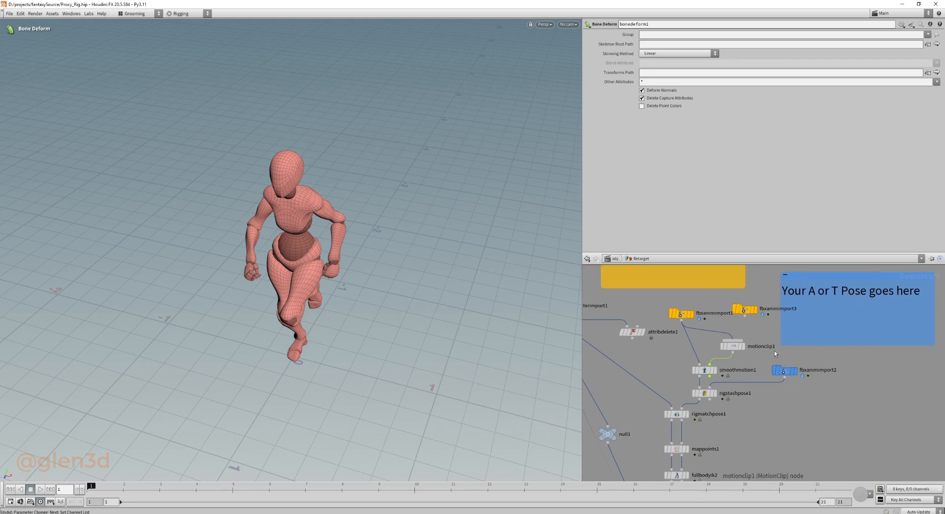
pyautogui.moveTo(822, 391); pyautogui.dragTo(769, 355)
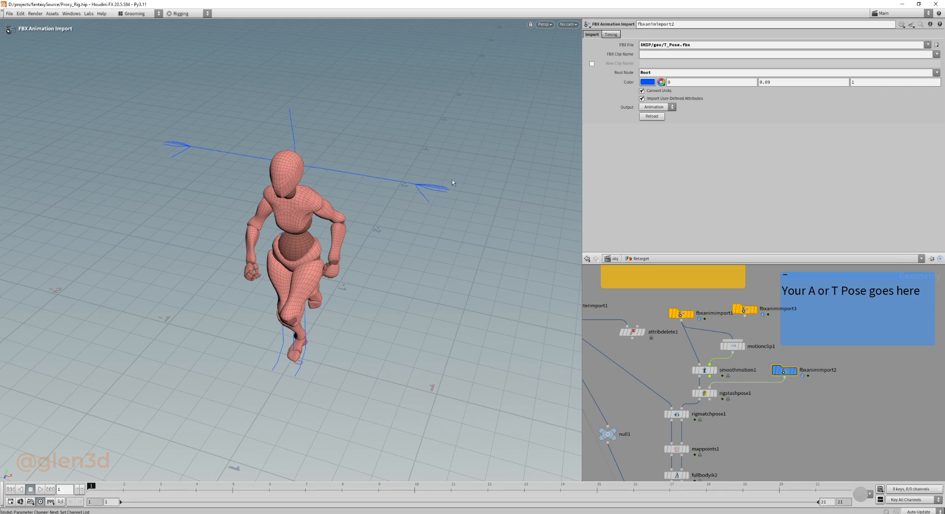
pyautogui.moveTo(670, 355); pyautogui.dragTo(744, 380, button='middle')
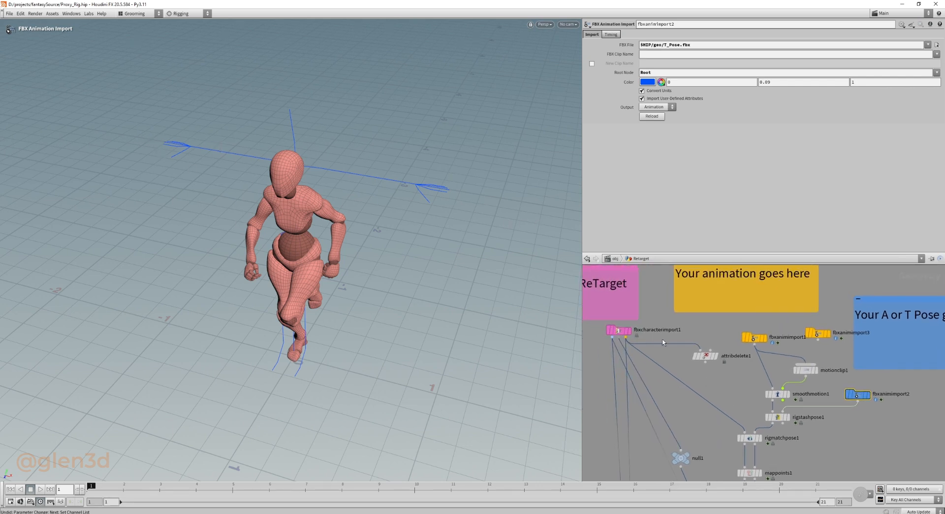
pyautogui.moveTo(637, 334)
pyautogui.mouseDown()
pyautogui.moveTo(605, 337)
pyautogui.moveTo(639, 335)
pyautogui.mouseUp()
pyautogui.click(586, 347)
pyautogui.moveTo(858, 392)
pyautogui.moveTo(904, 434); pyautogui.dragTo(845, 386)
pyautogui.moveTo(780, 326); pyautogui.dragTo(741, 353)
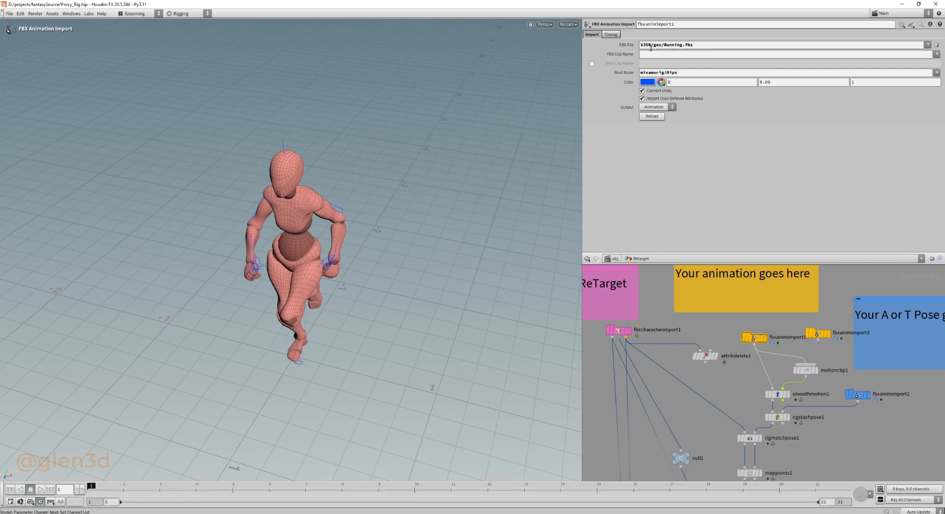
# Review the MotionClip settings of motionclip1 and the filter properties of smoothmotion1.
pyautogui.moveTo(782, 328); pyautogui.dragTo(766, 313, button='middle')
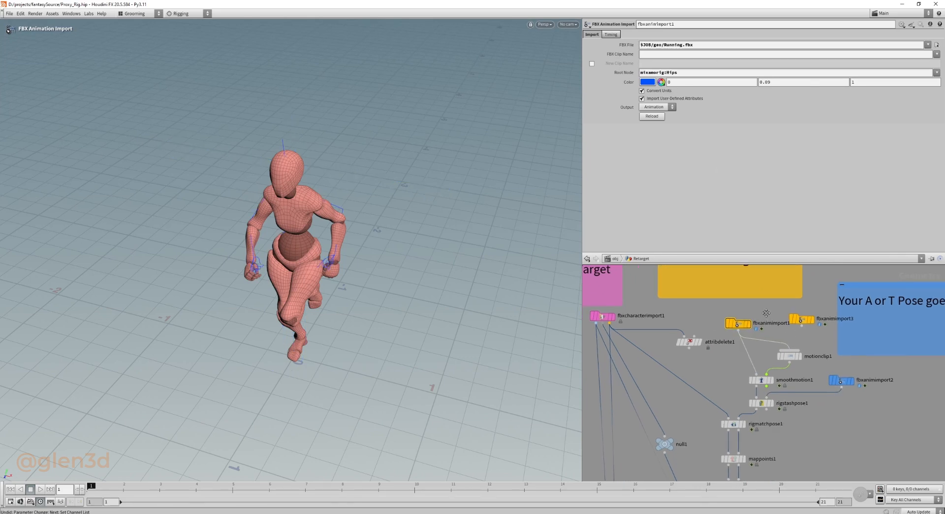
pyautogui.moveTo(742, 366); pyautogui.dragTo(725, 360, button='middle')
pyautogui.moveTo(722, 330); pyautogui.dragTo(800, 350)
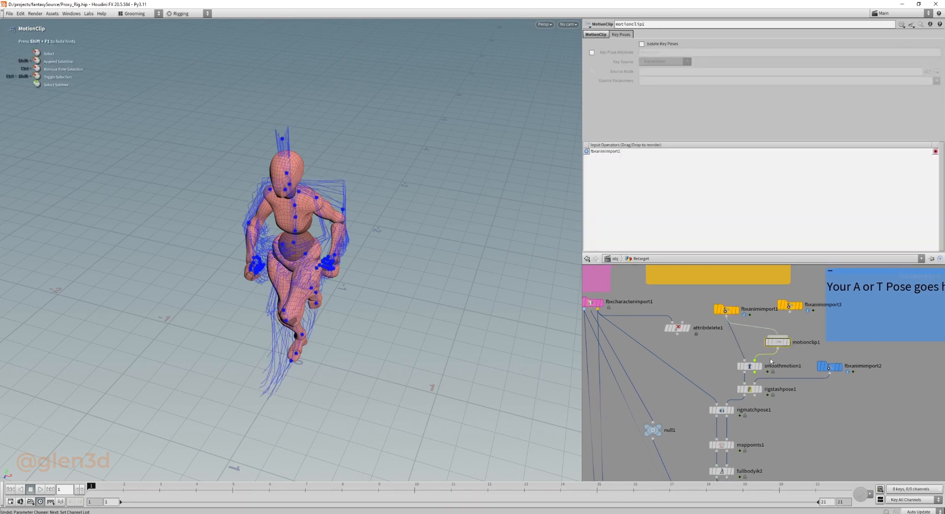
pyautogui.click(596, 34)
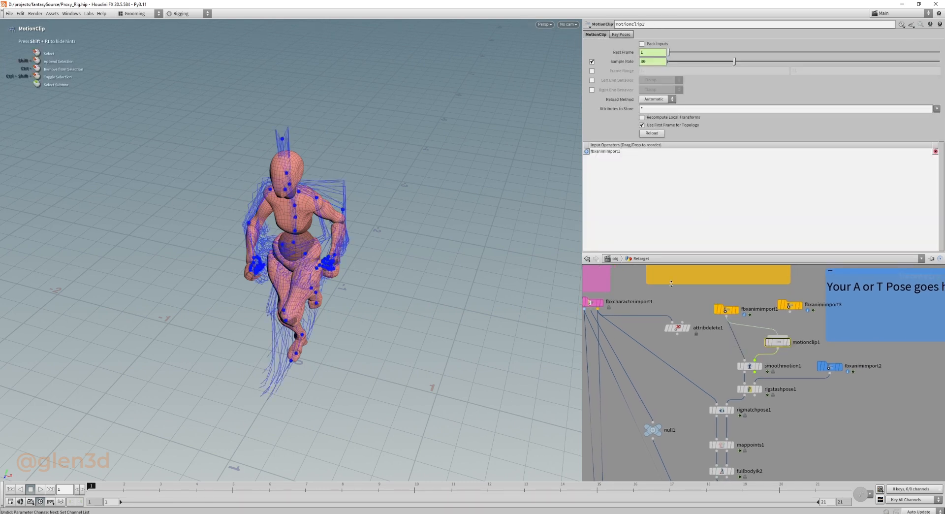
pyautogui.moveTo(715, 358); pyautogui.dragTo(788, 378)
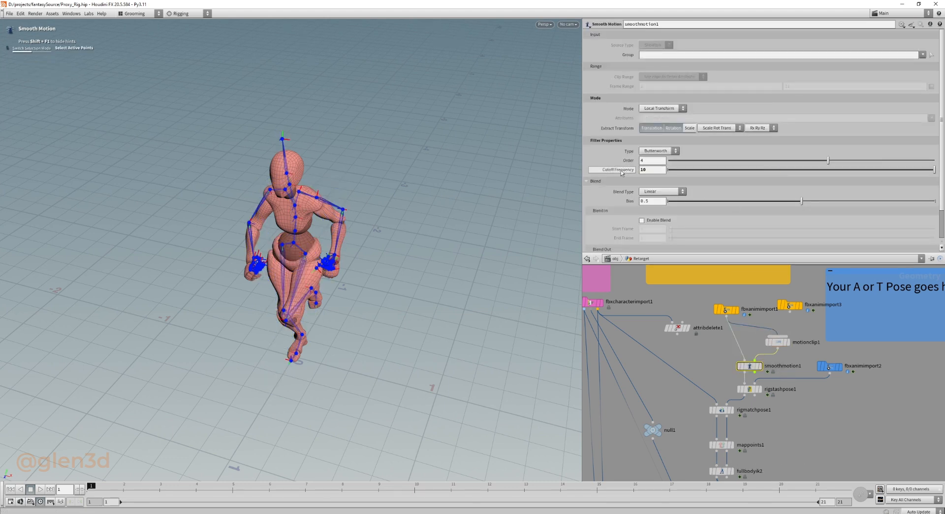
# Compare the smoothed running pose of smoothmotion1 with the rest pose stashed by rigstashpose1 and check its attribute settings.
pyautogui.moveTo(621, 172)
pyautogui.moveTo(815, 358); pyautogui.dragTo(804, 326, button='middle')
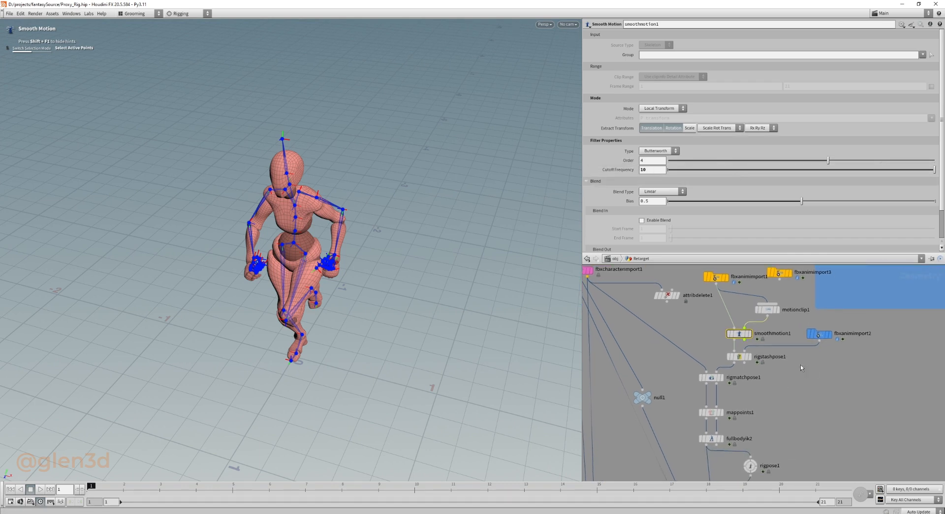
pyautogui.click(753, 361)
pyautogui.click(750, 357)
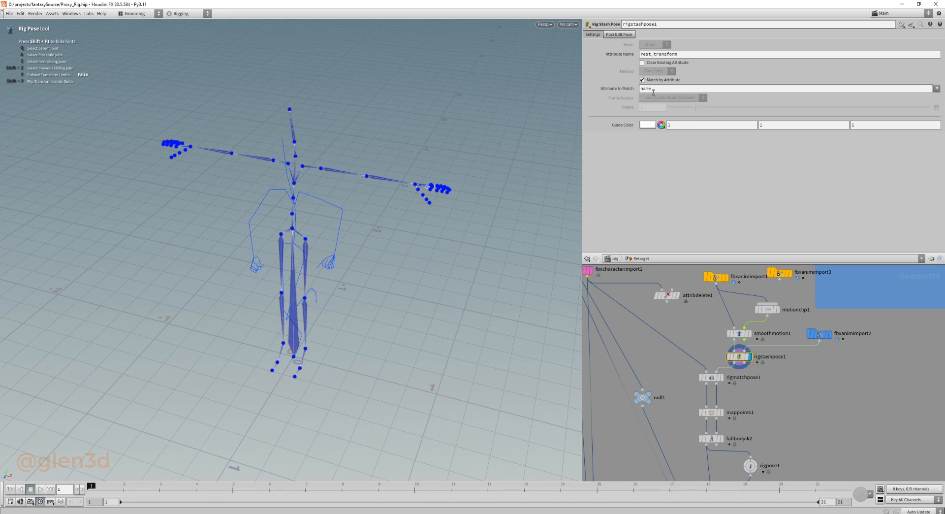
pyautogui.moveTo(712, 326); pyautogui.dragTo(684, 356, button='middle')
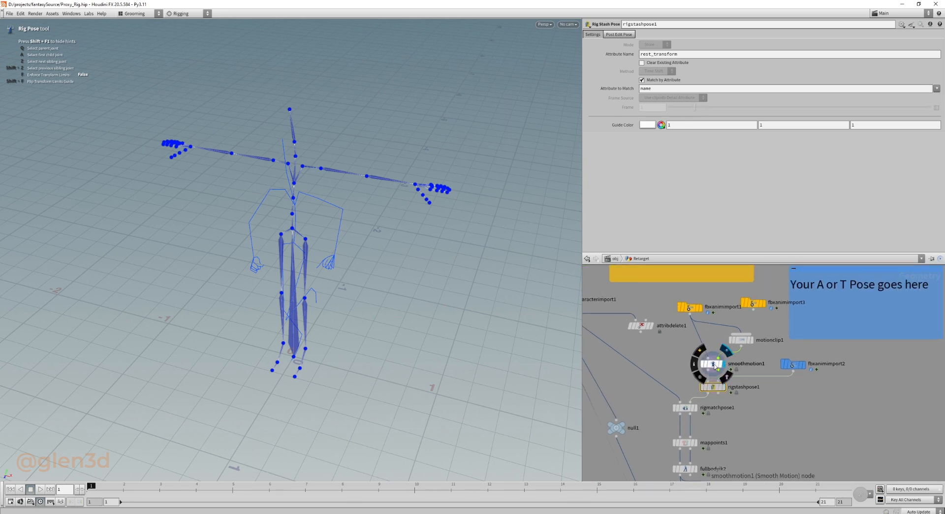
pyautogui.click(714, 364)
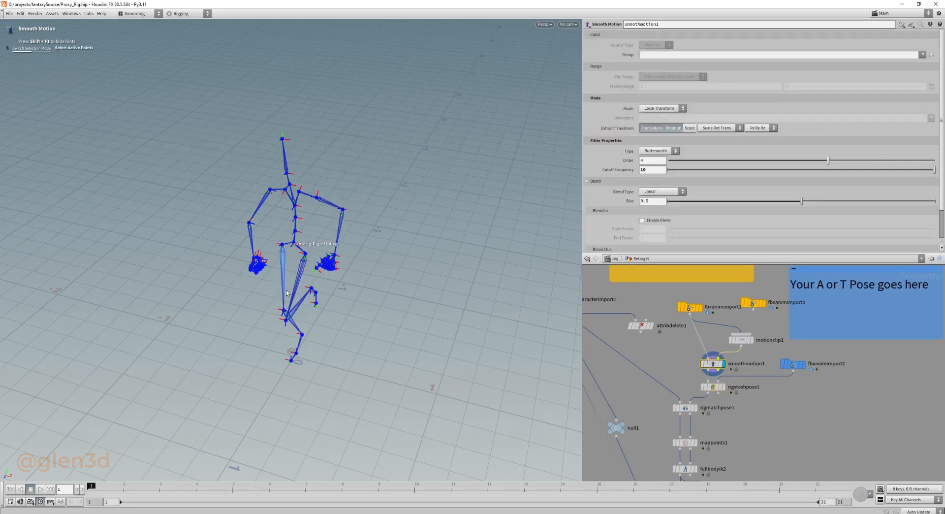
pyautogui.click(713, 387)
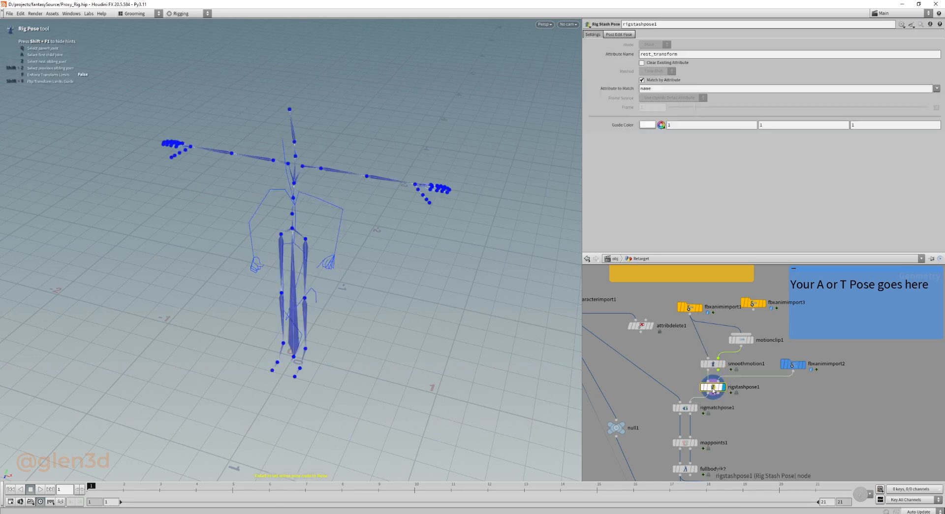
# Select the left shoulder joint in rigstashpose1 for posing and view the stashed T-pose skeleton from different angles.
pyautogui.click(303, 167)
pyautogui.press('Escape')
pyautogui.moveTo(333, 204); pyautogui.dragTo(312, 207)
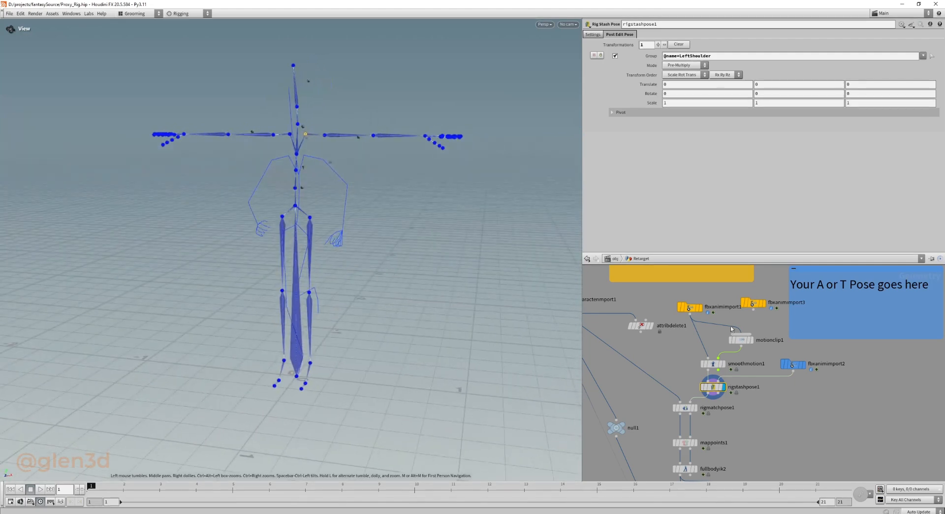
pyautogui.press('Escape')
pyautogui.moveTo(394, 175); pyautogui.dragTo(448, 213)
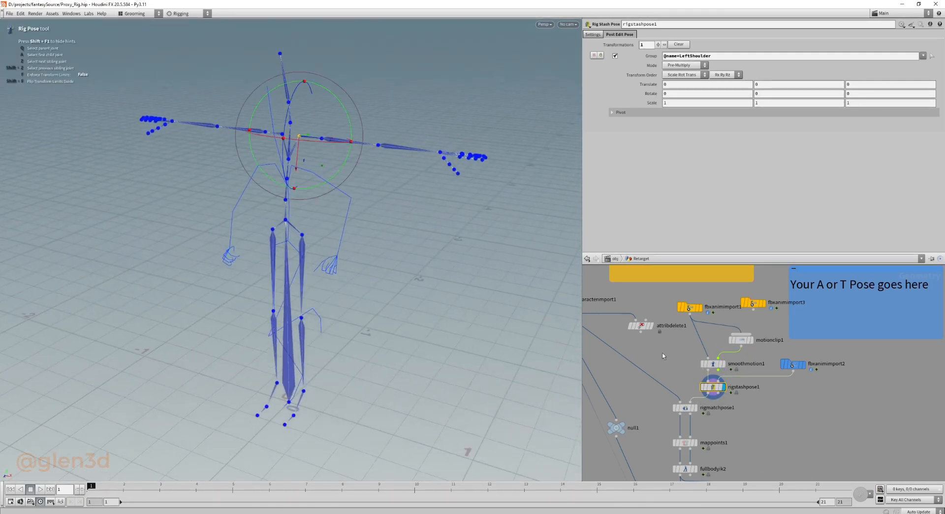
# Overlay the fbxcharacterimport1 character as a wireframe template on the stashed T-pose skeleton.
pyautogui.moveTo(662, 356); pyautogui.dragTo(776, 382, button='middle')
pyautogui.click(680, 340)
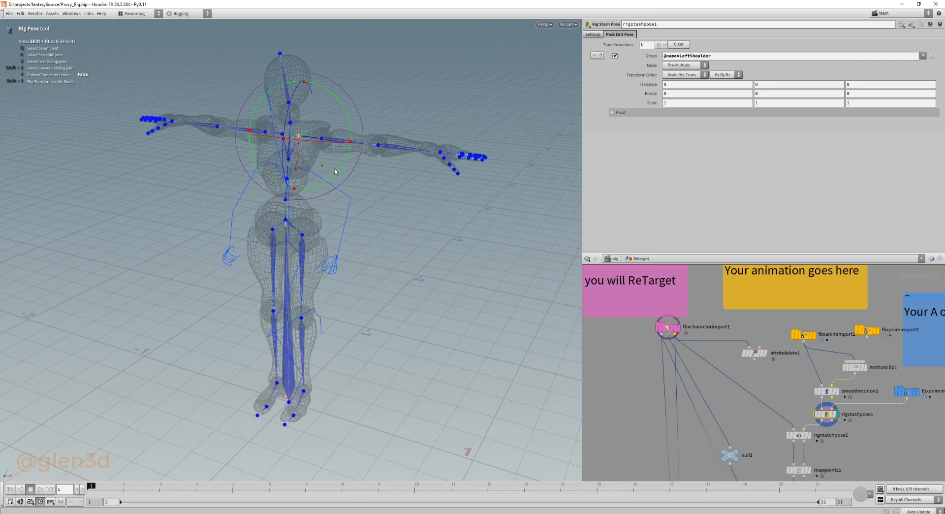
pyautogui.keyDown('alt'); pyautogui.moveTo(337, 173); pyautogui.dragTo(385, 178); pyautogui.keyUp('alt')
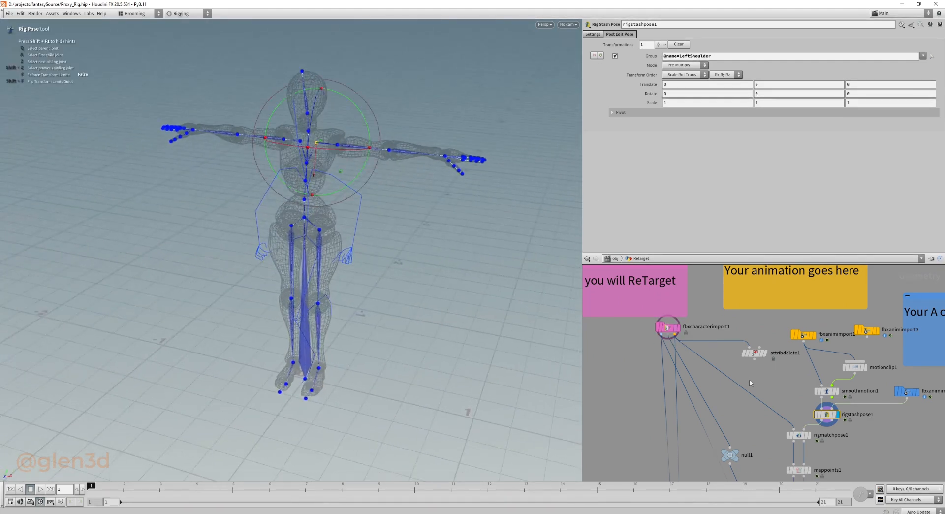
pyautogui.moveTo(859, 438); pyautogui.dragTo(791, 422, button='middle')
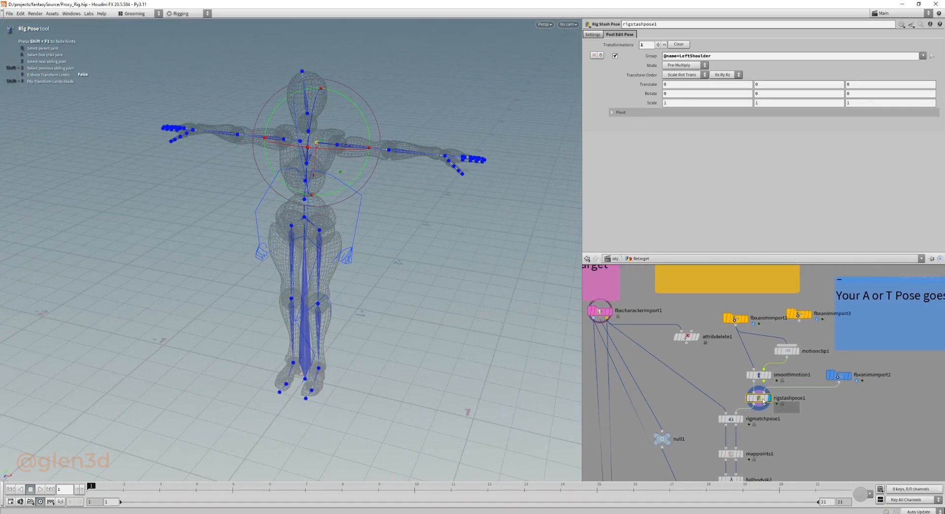
# Review the settings of rigstashpose1 and clear its post-edit pose transformation.
pyautogui.click(592, 34)
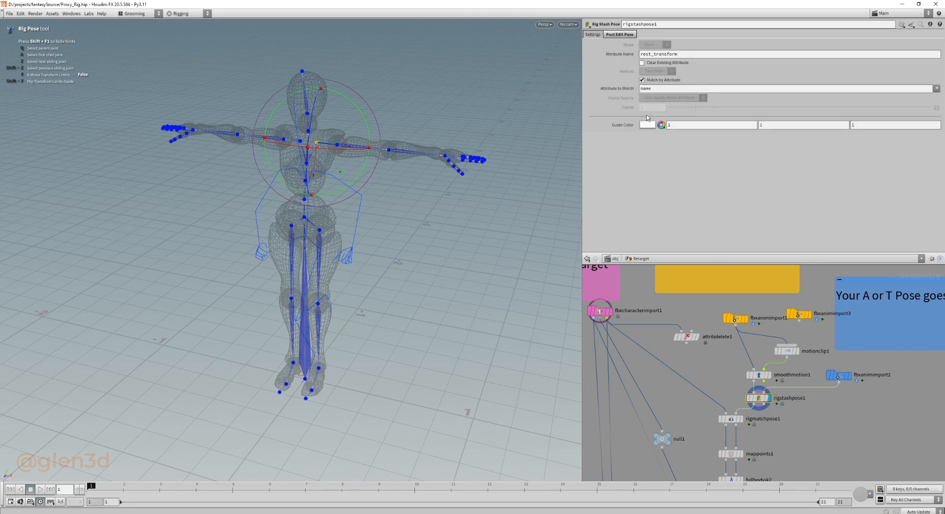
pyautogui.click(620, 35)
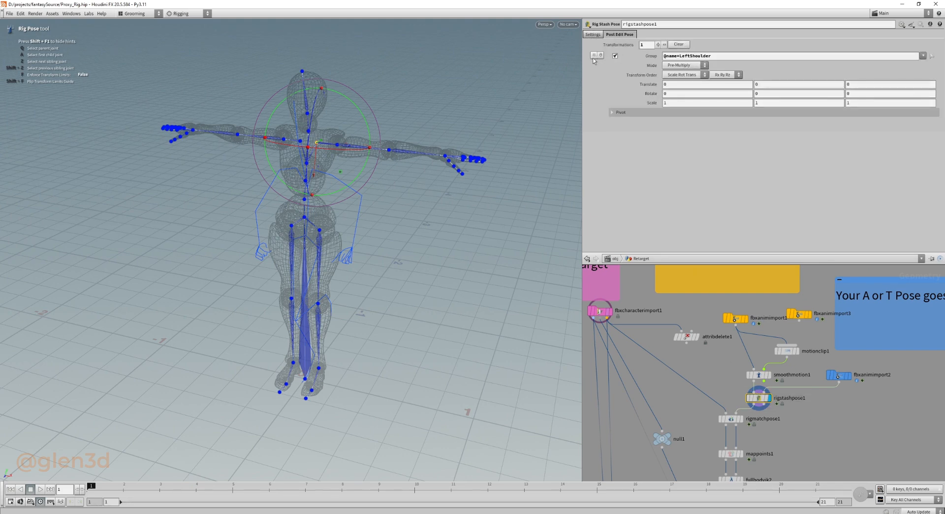
pyautogui.click(680, 44)
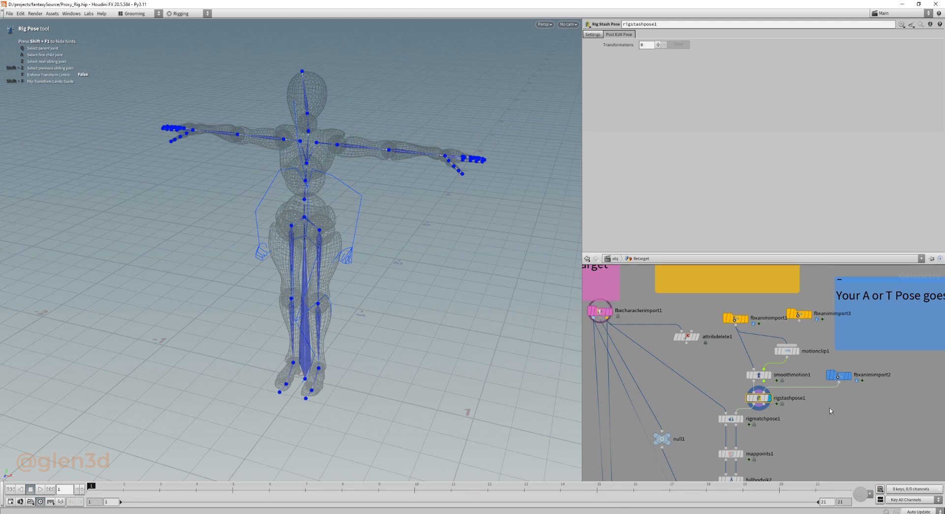
# Check the T-pose source of fbxanimimport2 and display rigmatchpose1 to inspect its skeleton match settings.
pyautogui.moveTo(829, 408); pyautogui.dragTo(820, 412, button='middle')
pyautogui.moveTo(830, 379); pyautogui.dragTo(839, 382)
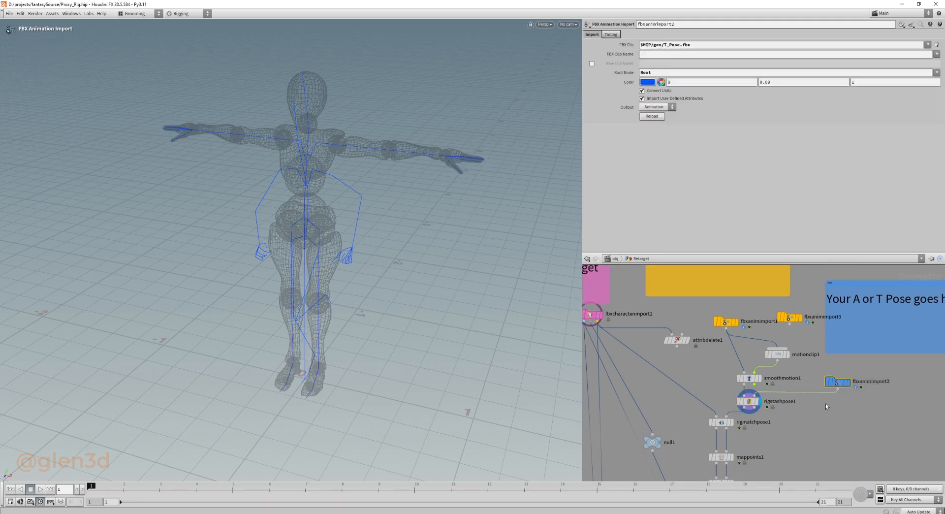
pyautogui.moveTo(833, 421)
pyautogui.mouseDown(button='middle')
pyautogui.moveTo(840, 400)
pyautogui.moveTo(827, 410)
pyautogui.mouseUp(button='middle')
pyautogui.click(750, 370)
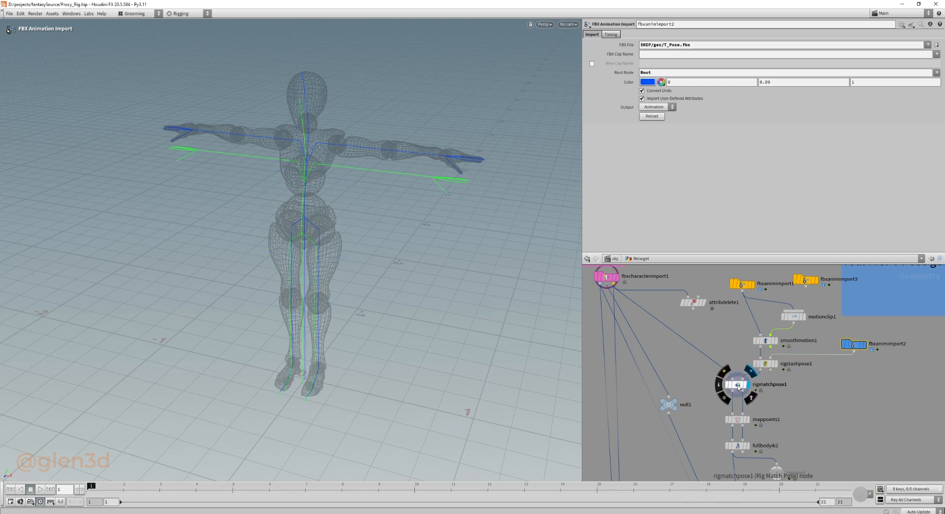
pyautogui.click(737, 385)
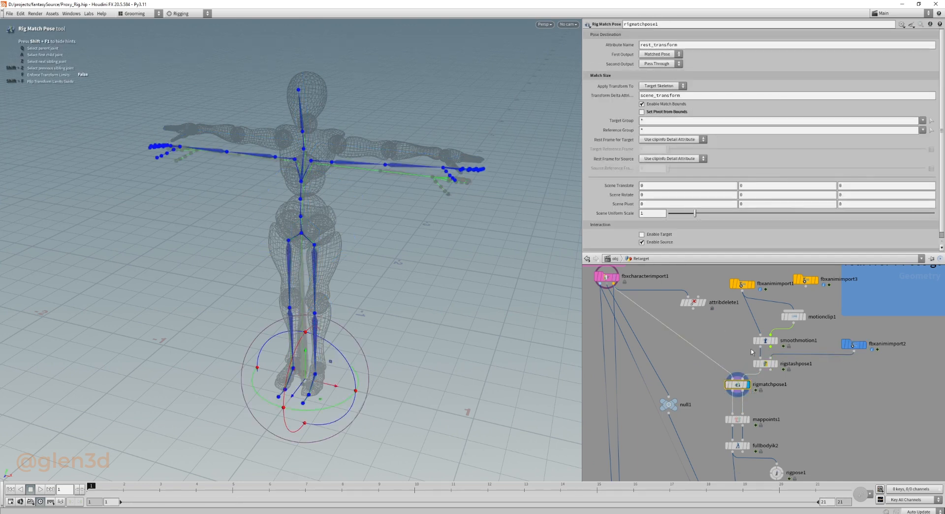
pyautogui.moveTo(734, 353); pyautogui.dragTo(716, 372, button='middle')
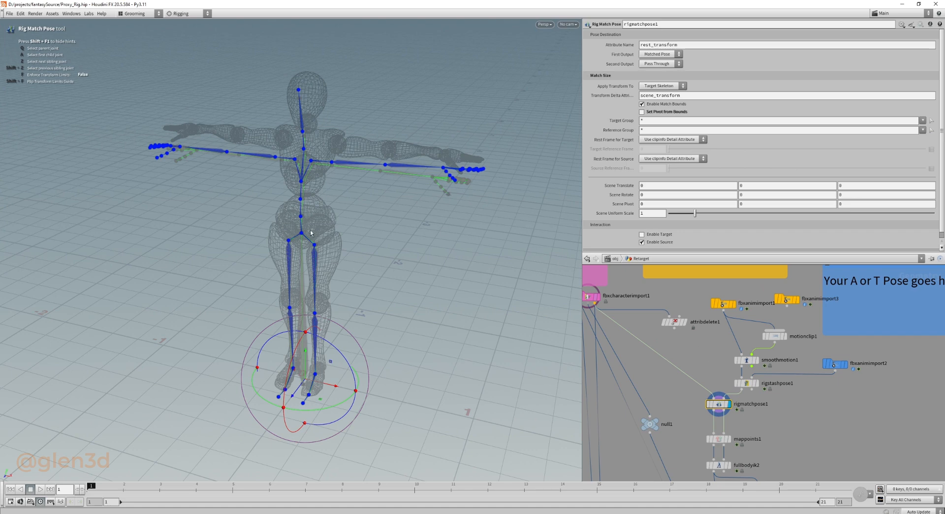
# Compare the skeletons output by rigstashpose1, smoothmotion1 and rigmatchpose1 against the wireframe character.
pyautogui.click(757, 382)
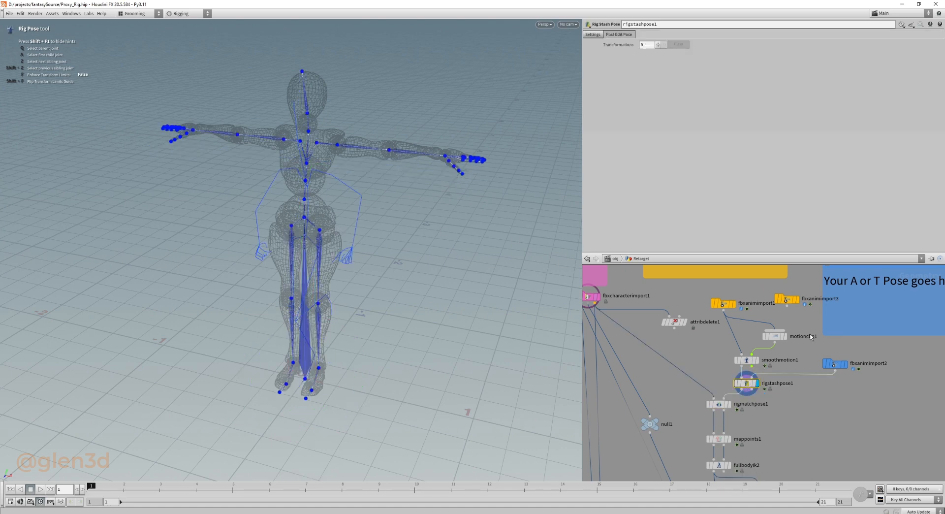
pyautogui.click(763, 363)
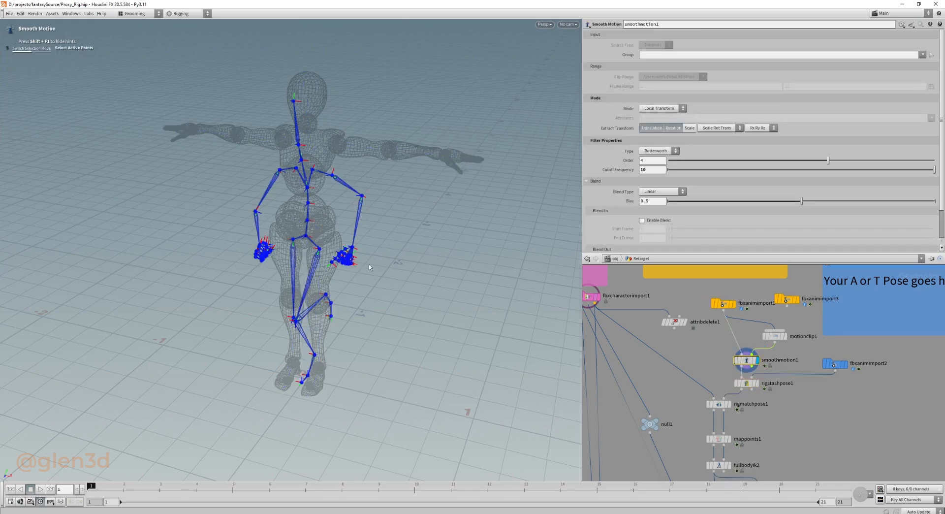
pyautogui.click(747, 384)
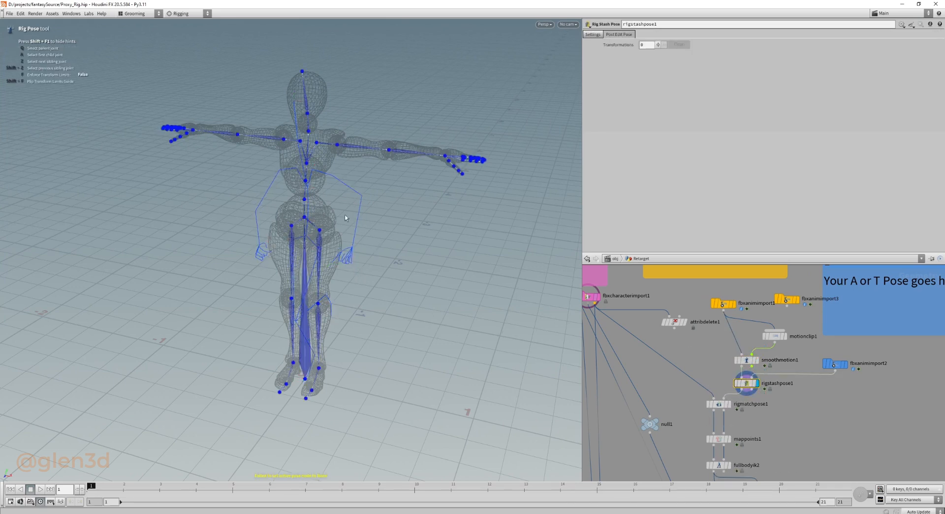
pyautogui.click(730, 404)
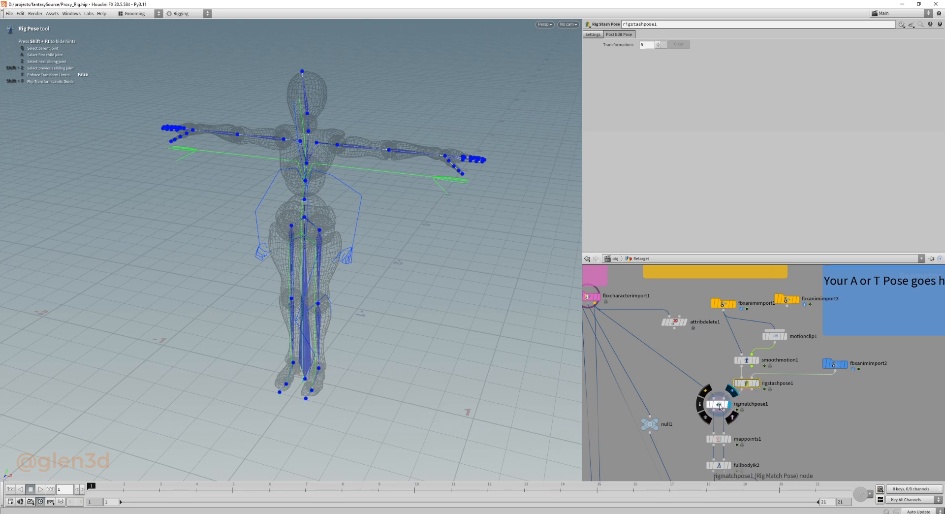
pyautogui.click(719, 405)
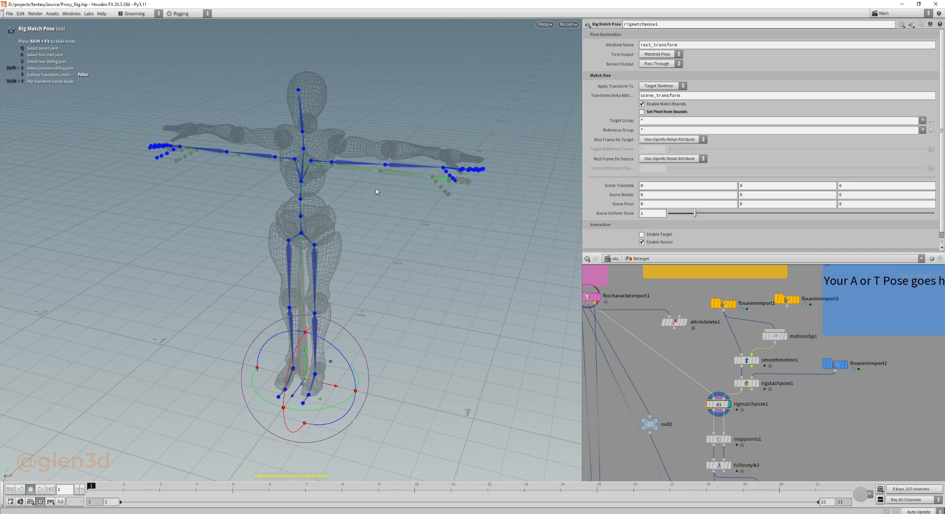
# Display mappoints1 and review its full list of joint mappings between the character and the Mixamo skeleton.
pyautogui.moveTo(780, 451); pyautogui.dragTo(802, 387, button='middle')
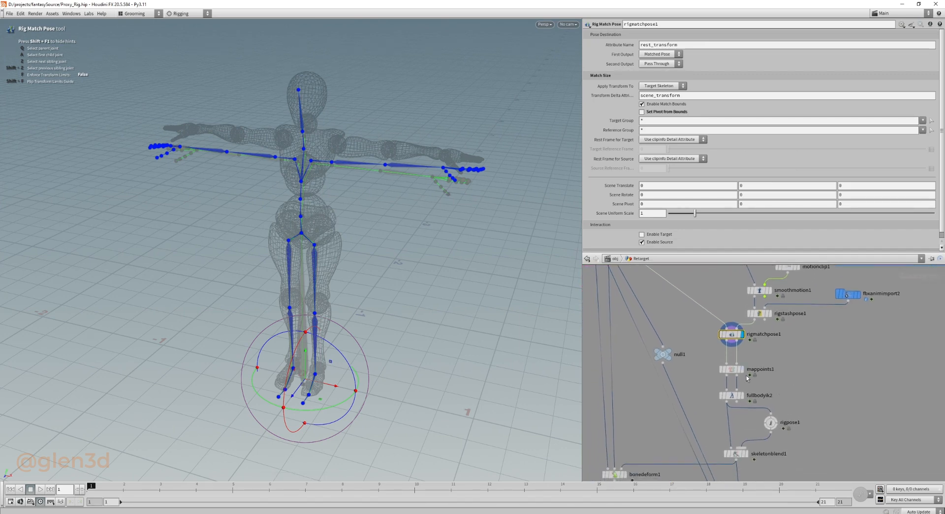
pyautogui.moveTo(747, 373)
pyautogui.scroll(-1, 635, 143)
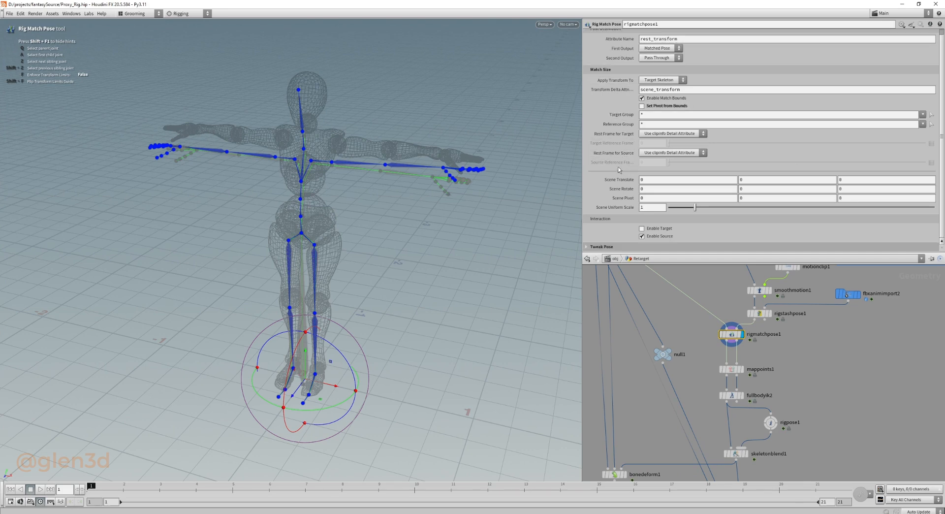
pyautogui.click(733, 370)
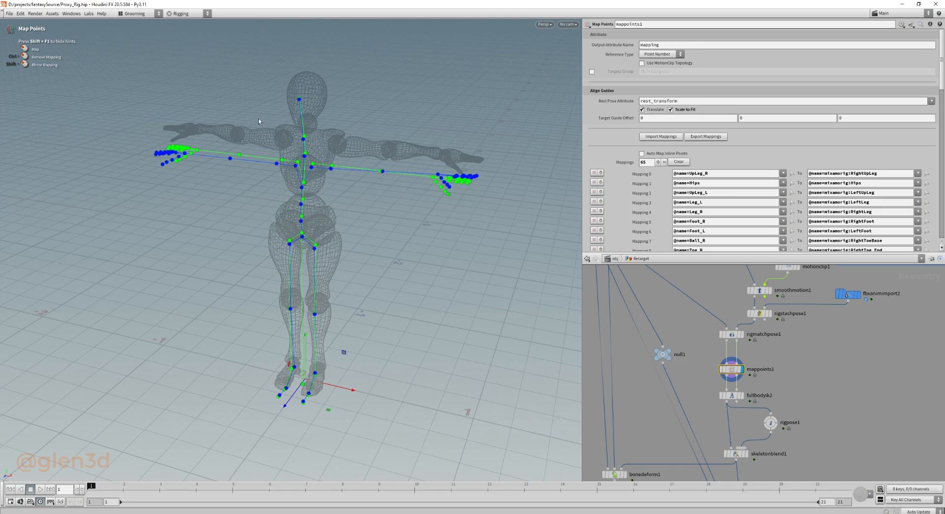
pyautogui.scroll(-2, 624, 206)
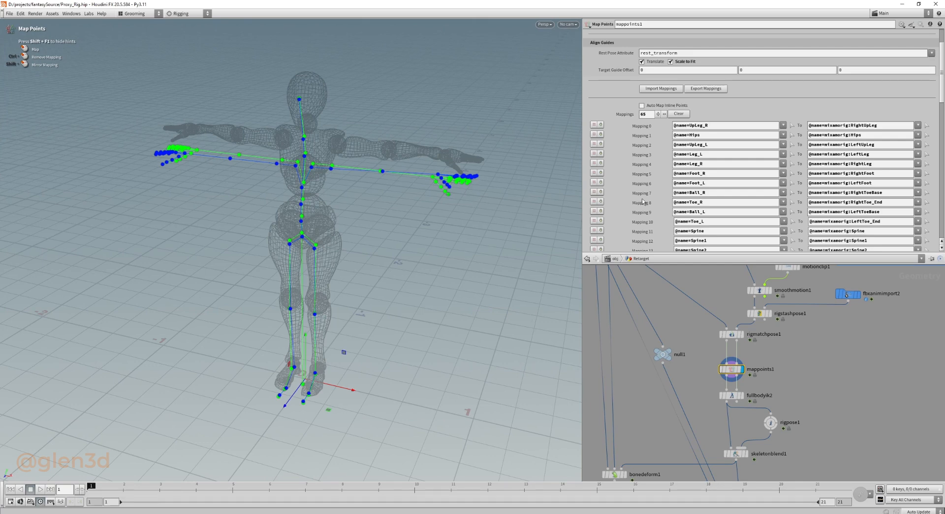
pyautogui.scroll(-5, 643, 200)
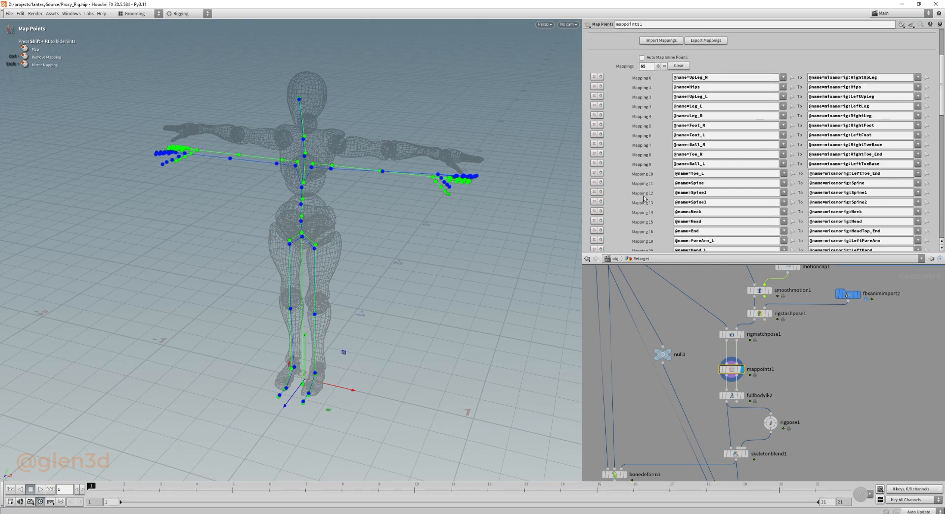
pyautogui.scroll(-4, 647, 203)
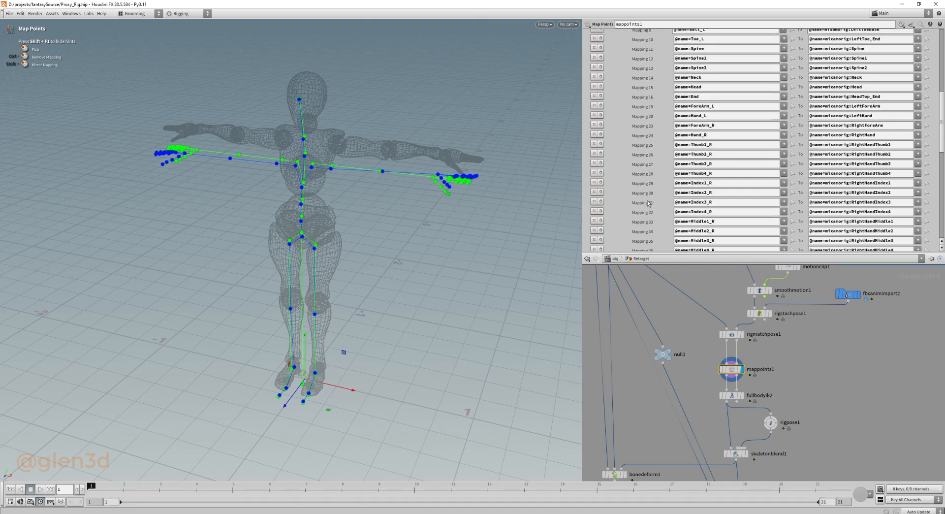
pyautogui.scroll(-7, 648, 201)
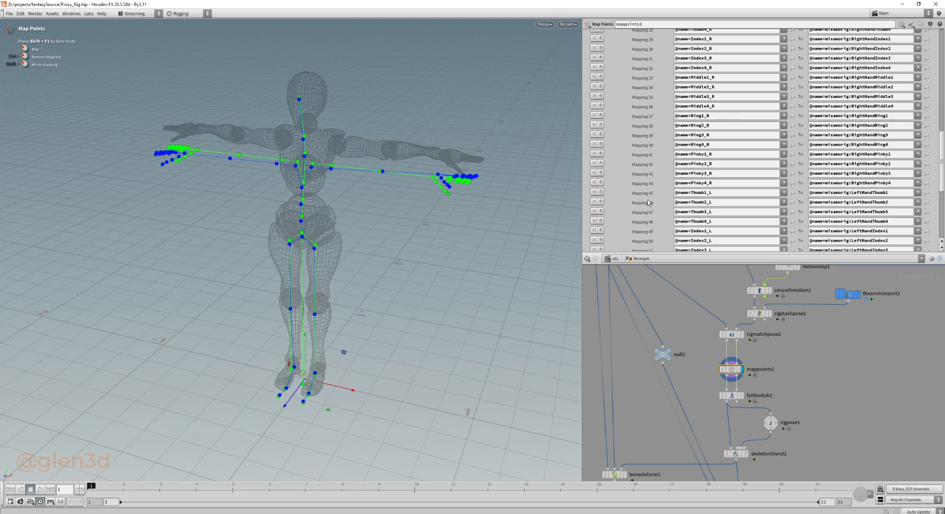
pyautogui.scroll(-3, 649, 205)
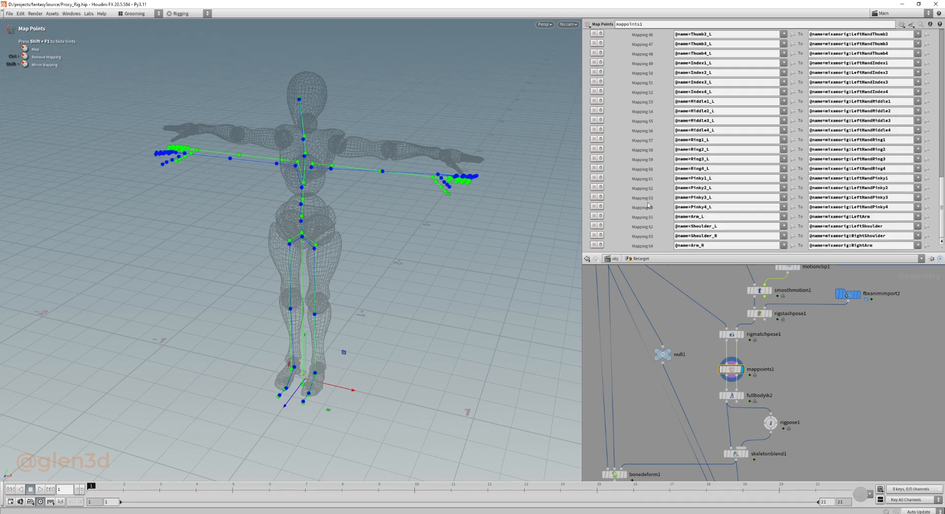
# Display fullbodyik2 and examine its solver, mapping attribute and rest pose settings.
pyautogui.moveTo(810, 387); pyautogui.dragTo(810, 353, button='middle')
pyautogui.moveTo(838, 355); pyautogui.dragTo(712, 372)
pyautogui.click(743, 362)
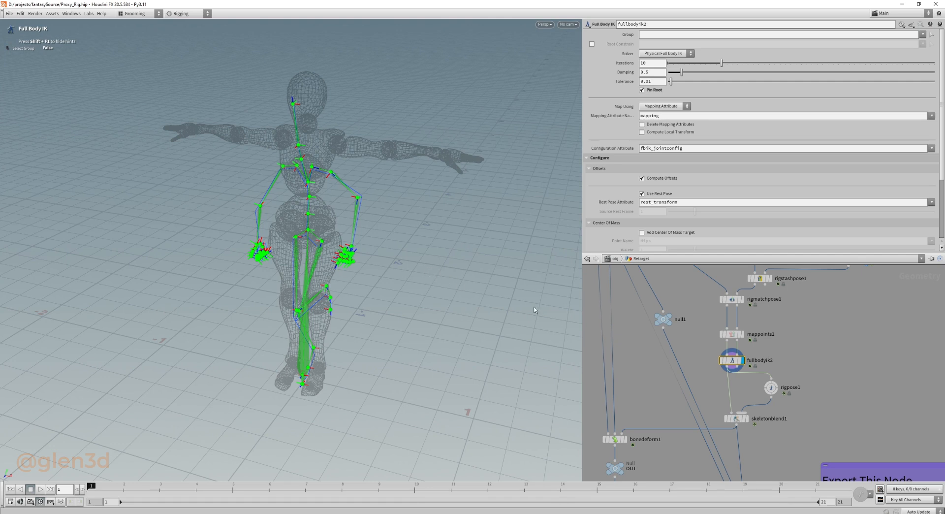
pyautogui.moveTo(839, 396); pyautogui.dragTo(843, 373, button='middle')
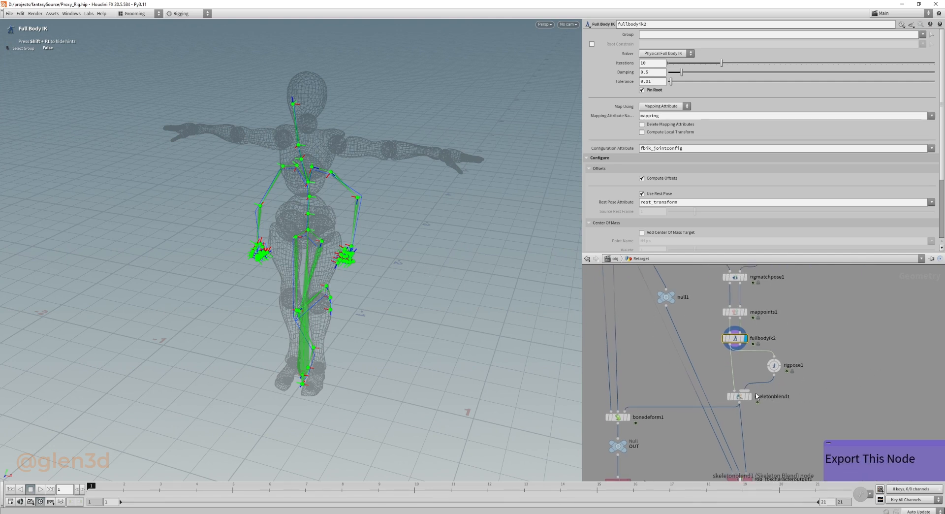
# Display skeletonblend1, set its rigpose1 blend weight to 0 and view the blended skeleton from the side.
pyautogui.click(742, 398)
pyautogui.click(738, 397)
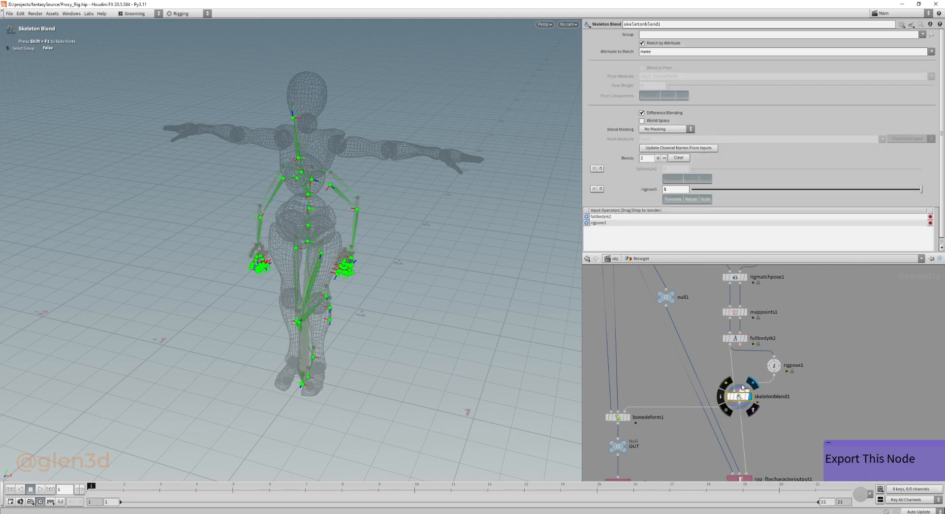
pyautogui.moveTo(692, 189); pyautogui.dragTo(619, 199)
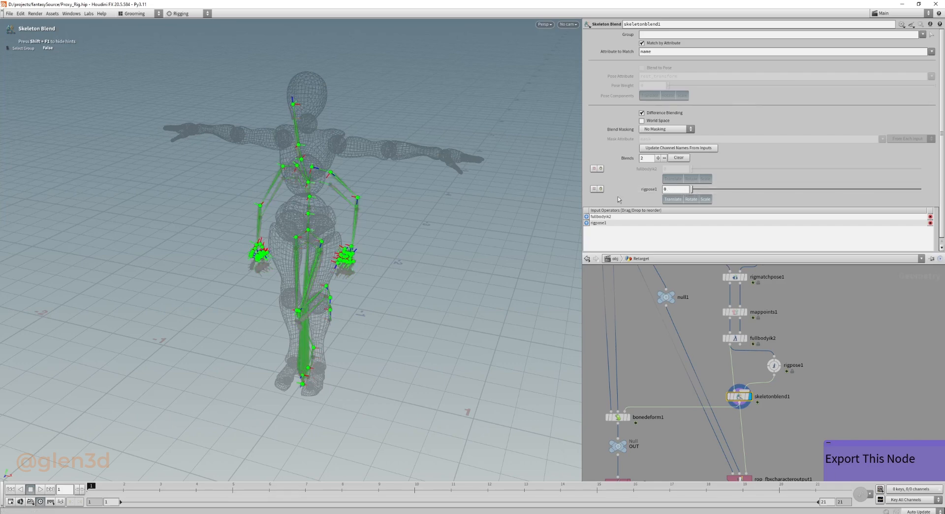
pyautogui.keyDown('alt'); pyautogui.moveTo(378, 335); pyautogui.dragTo(249, 294); pyautogui.keyUp('alt')
pyautogui.moveTo(649, 381); pyautogui.dragTo(662, 359, button='middle')
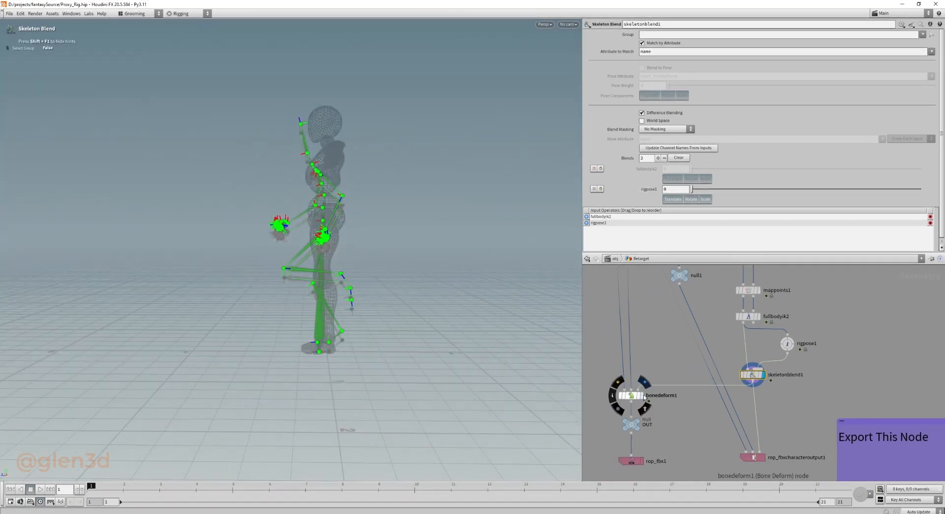
# Display bonedeform1, play the running animation over the template character, and return to the first frame.
pyautogui.click(641, 395)
pyautogui.click(631, 396)
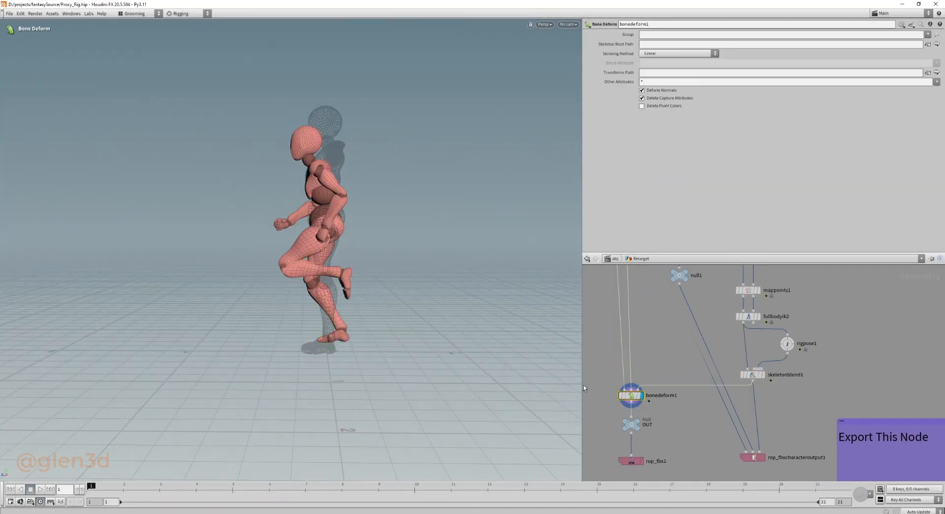
pyautogui.click(41, 489)
pyautogui.keyDown('alt'); pyautogui.moveTo(233, 350); pyautogui.dragTo(305, 389); pyautogui.keyUp('alt')
pyautogui.click(31, 489)
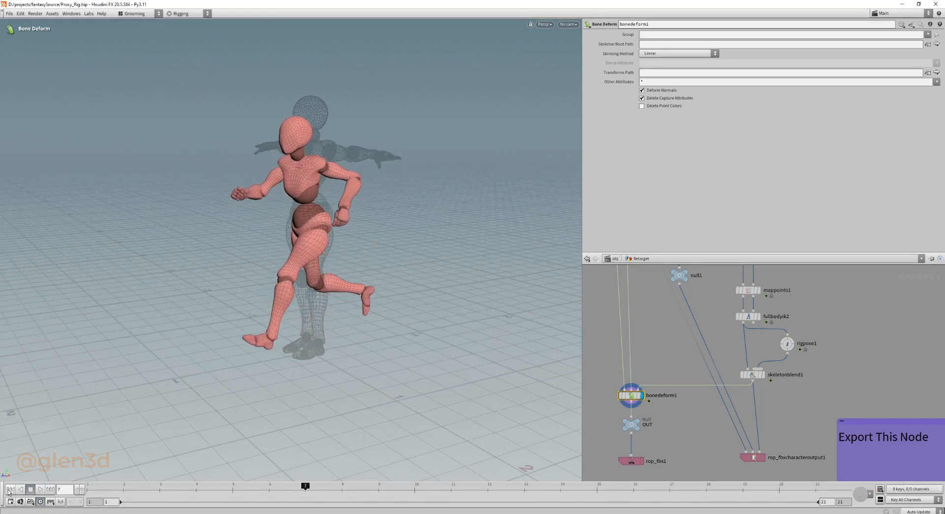
pyautogui.click(9, 490)
# Turn off the template display of fbxcharacterimport1 so only the deformed character is drawn.
pyautogui.moveTo(637, 321); pyautogui.dragTo(634, 387, button='middle')
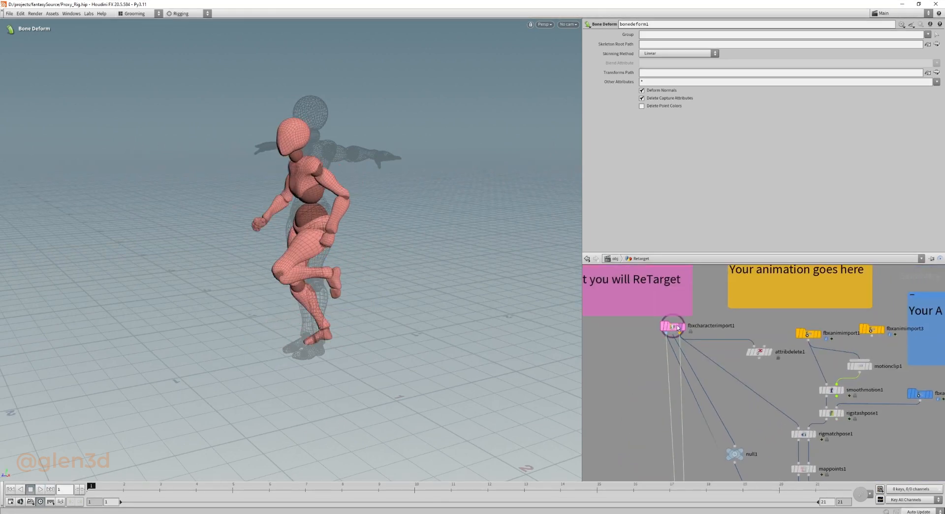
pyautogui.click(680, 326)
pyautogui.moveTo(632, 424); pyautogui.dragTo(605, 308, button='middle')
pyautogui.moveTo(713, 427); pyautogui.dragTo(681, 392, button='middle')
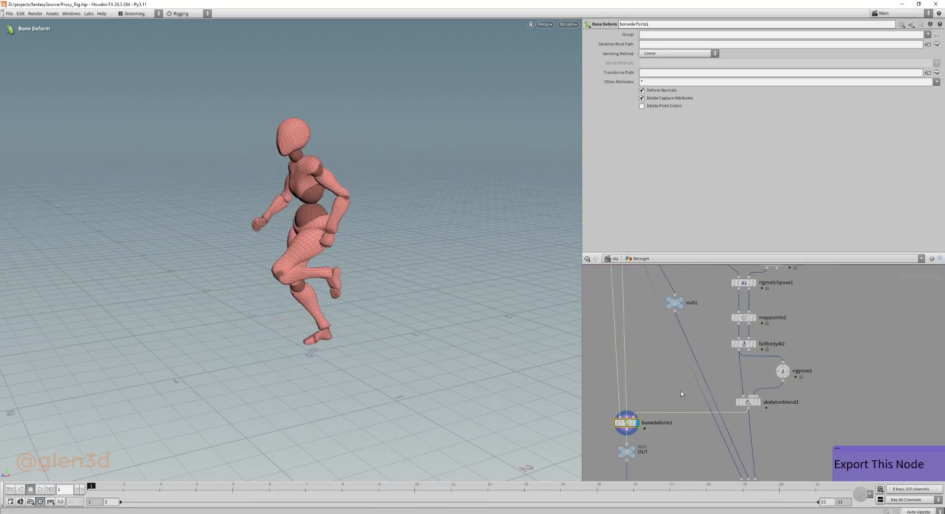
# Check rigpose1's hips offset, then display skeletonblend1 and set its rigpose1 blend weight to 1.
pyautogui.click(782, 371)
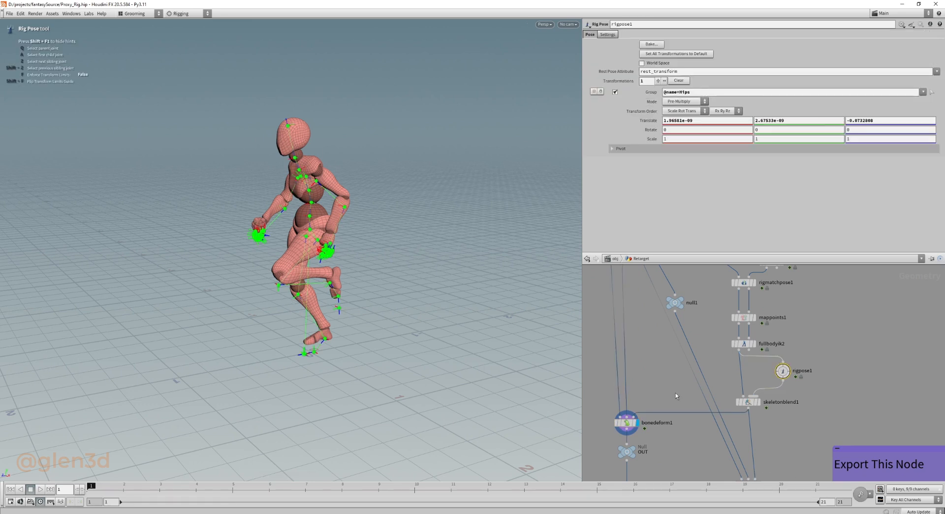
pyautogui.click(758, 401)
pyautogui.click(748, 401)
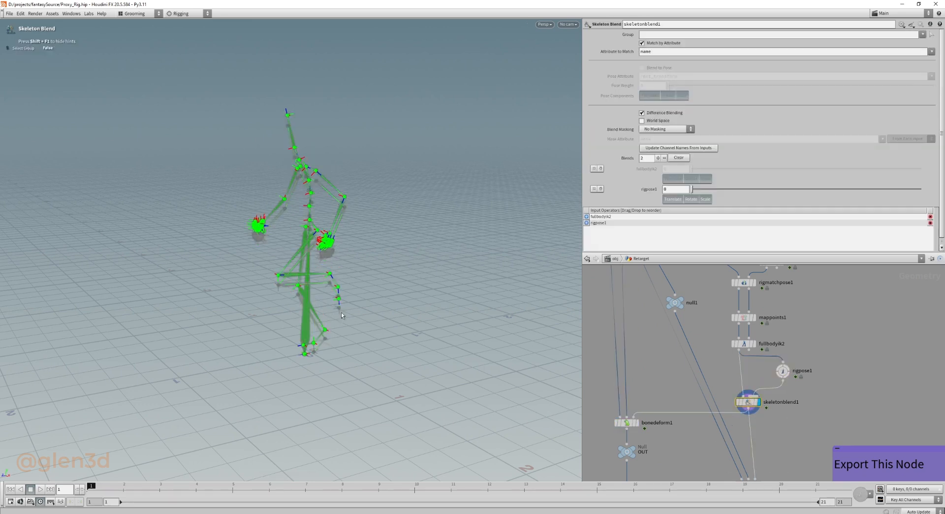
pyautogui.keyDown('alt'); pyautogui.moveTo(321, 322); pyautogui.dragTo(302, 305); pyautogui.keyUp('alt')
pyautogui.scroll(4, 302, 306)
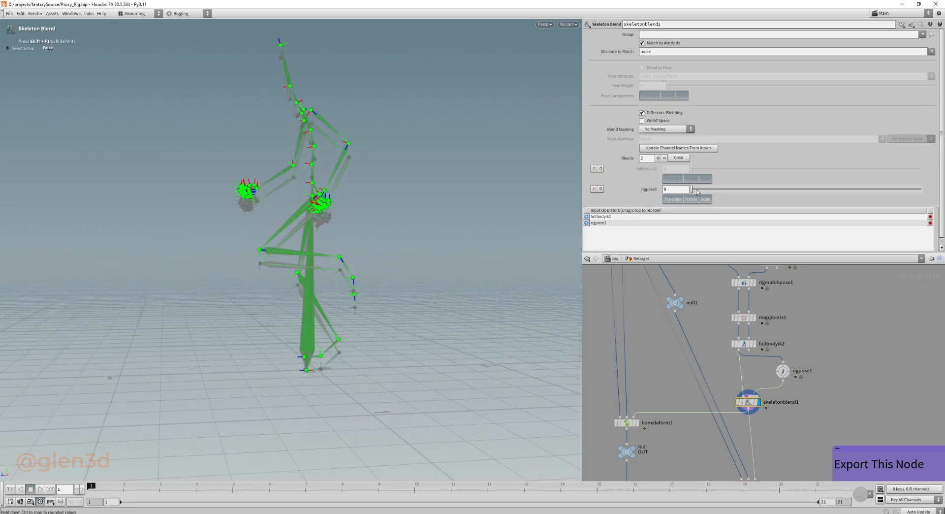
pyautogui.moveTo(697, 192); pyautogui.dragTo(940, 193)
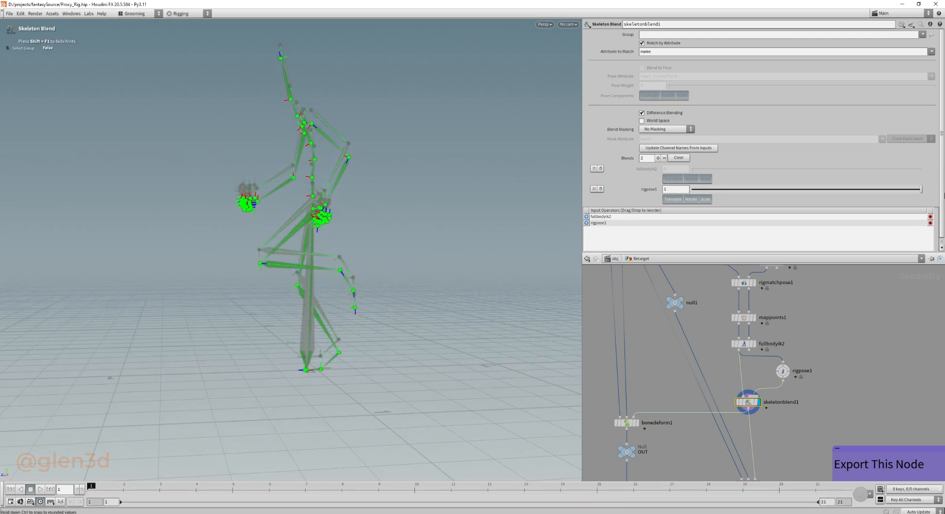
pyautogui.keyDown('alt'); pyautogui.moveTo(329, 256); pyautogui.dragTo(341, 366); pyautogui.keyUp('alt')
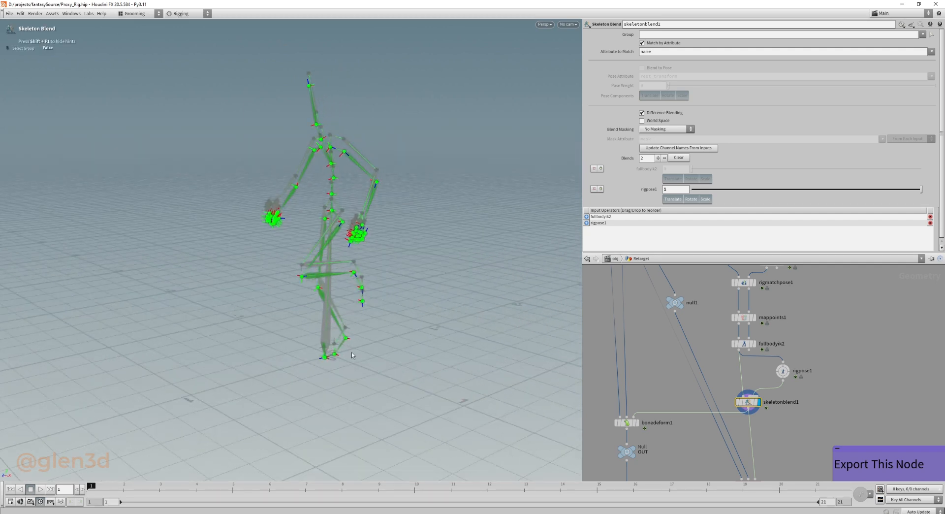
# Display bonedeform1 again, play back the blended animation on the character mesh, and rewind to frame 1.
pyautogui.moveTo(638, 425); pyautogui.dragTo(647, 359, button='middle')
pyautogui.click(647, 359)
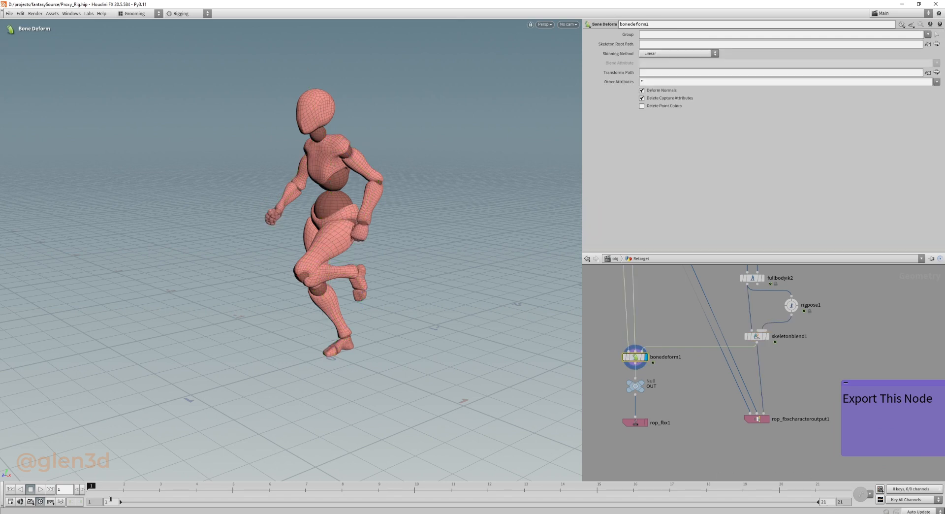
pyautogui.click(42, 489)
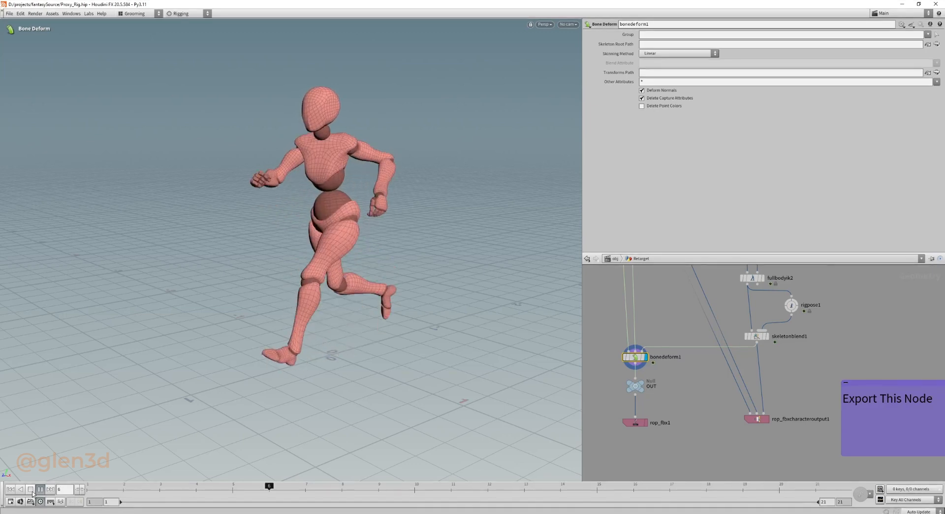
pyautogui.click(30, 489)
pyautogui.click(10, 489)
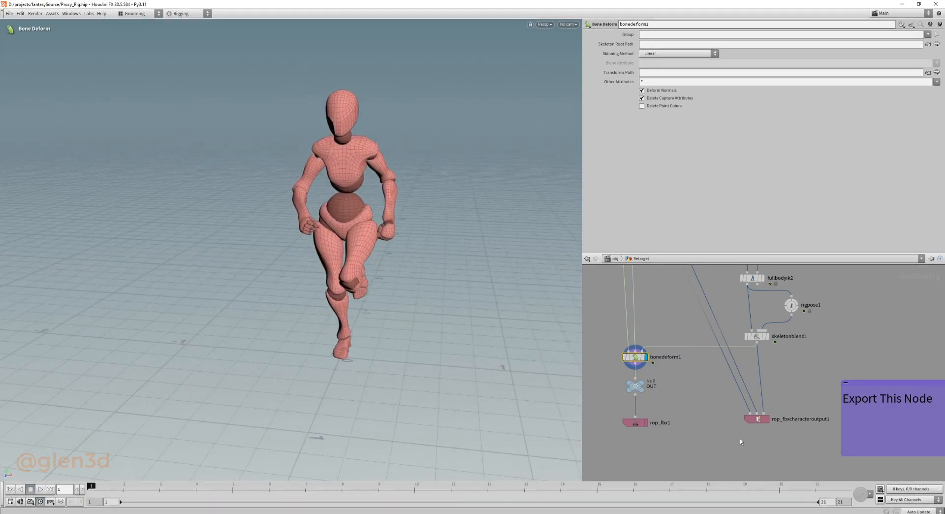
# Trace the input connections of rop_fbxcharacteroutput1 back through the network to fbxcharacterimport1.
pyautogui.moveTo(714, 373); pyautogui.dragTo(670, 394, button='middle')
pyautogui.scroll(-1, 671, 394)
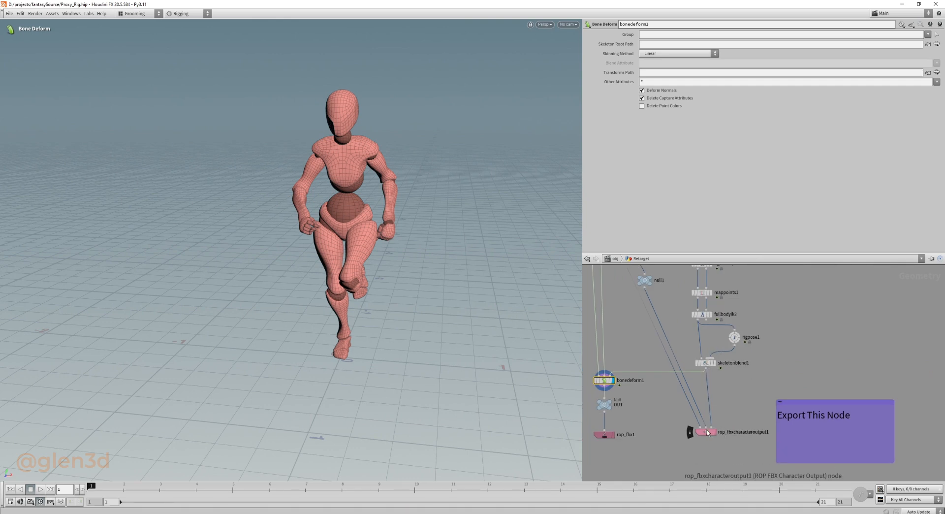
pyautogui.scroll(2, 707, 433)
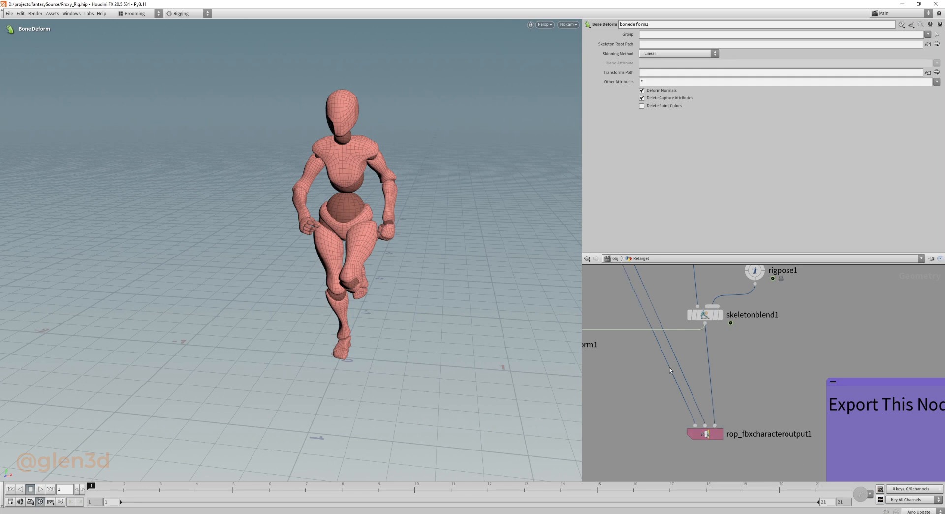
pyautogui.moveTo(665, 358); pyautogui.dragTo(697, 421, button='middle')
pyautogui.scroll(-4, 696, 422)
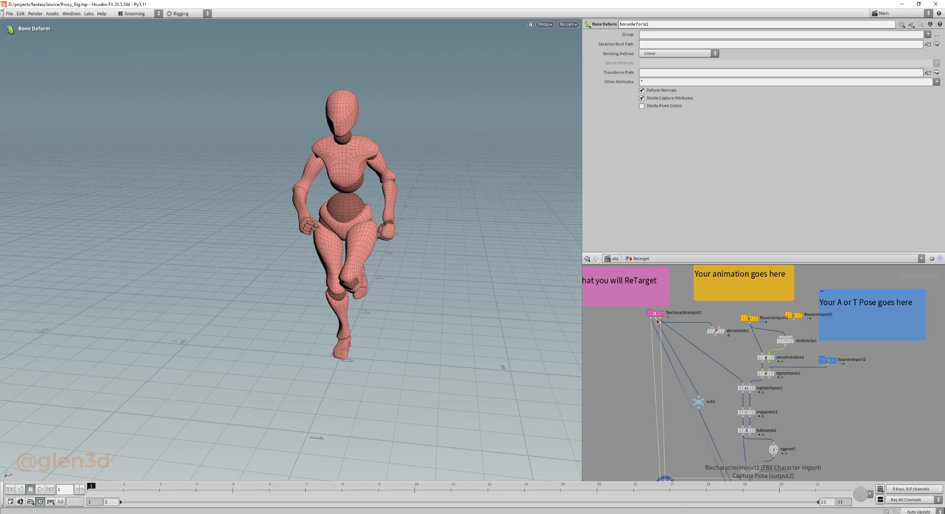
pyautogui.moveTo(624, 320); pyautogui.dragTo(641, 338, button='middle')
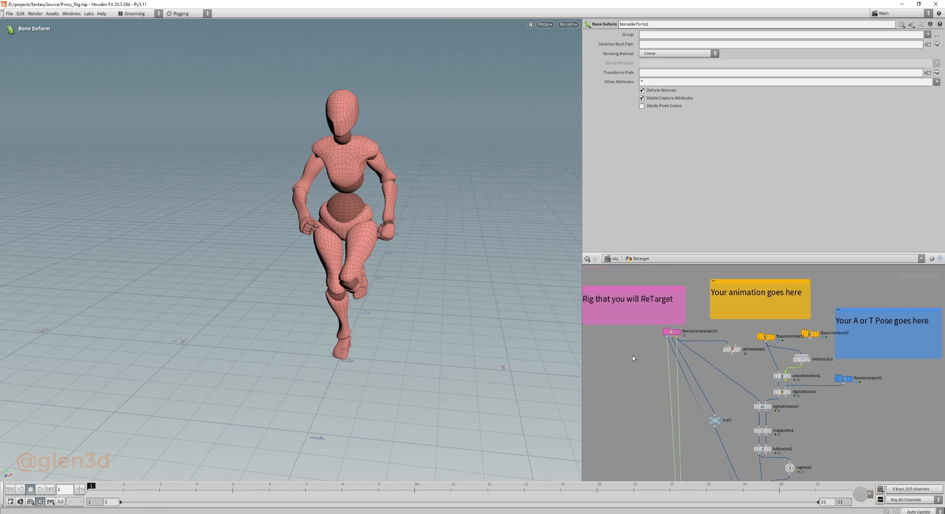
# Open the RigTPose_Biped network and review its T-pose export, skin capture and rig component nodes.
pyautogui.press('u')
pyautogui.moveTo(695, 358)
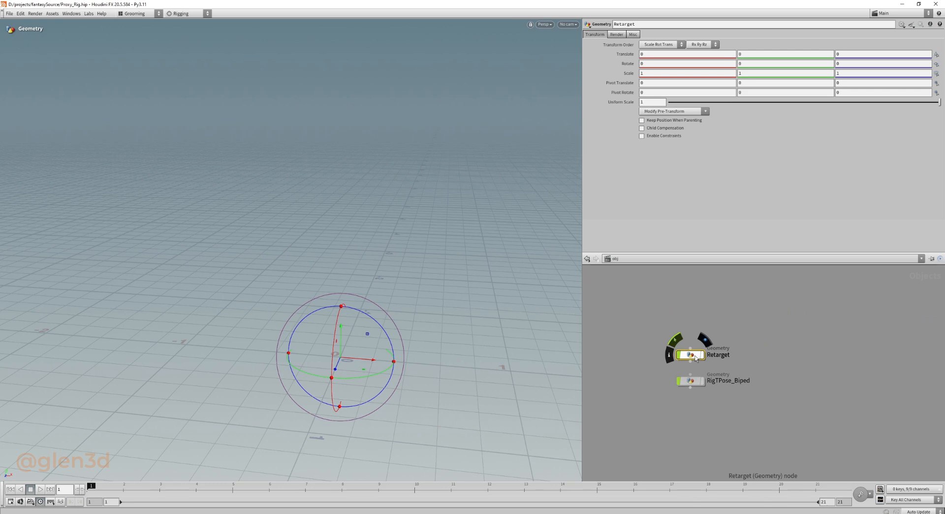
pyautogui.click(694, 381)
pyautogui.press('i')
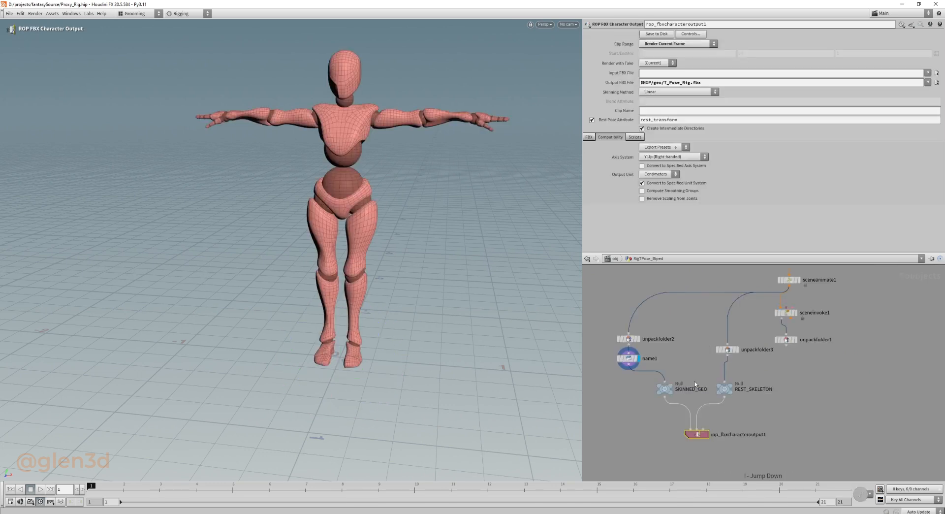
pyautogui.moveTo(687, 321); pyautogui.dragTo(683, 400, button='middle')
pyautogui.scroll(-5, 683, 402)
pyautogui.moveTo(676, 274); pyautogui.dragTo(700, 406, button='middle')
pyautogui.scroll(4, 701, 365)
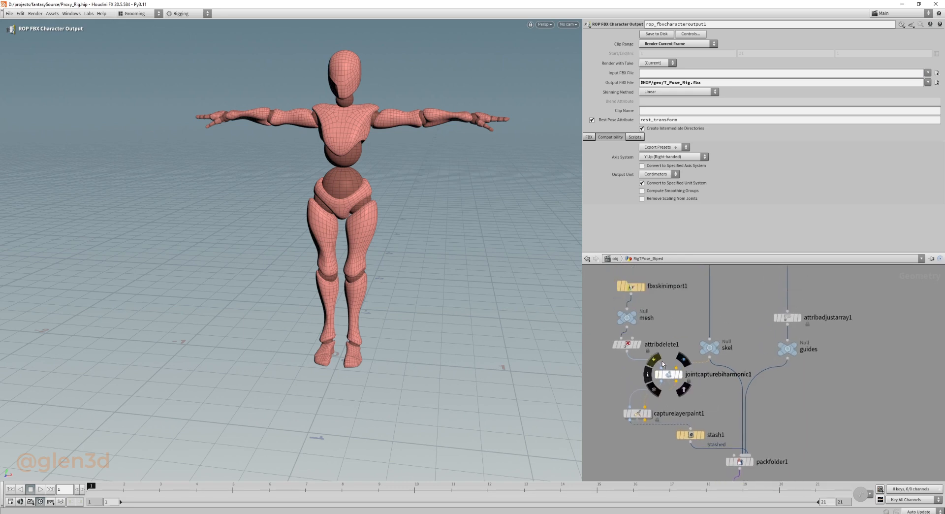
pyautogui.scroll(-1, 660, 365)
pyautogui.moveTo(644, 451); pyautogui.dragTo(647, 405, button='middle')
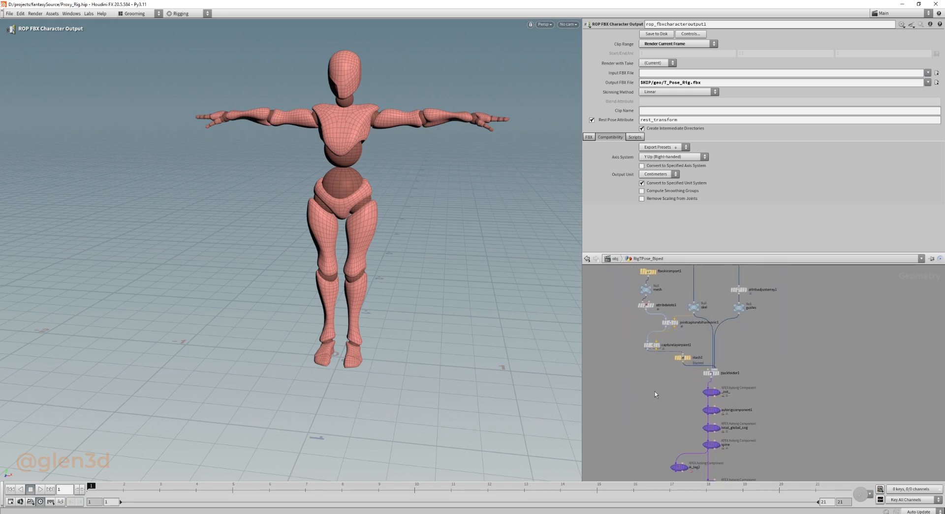
# Return to the Retarget network and review rop_fbxcharacteroutput1's output unit choices, keeping Meters.
pyautogui.press('u')
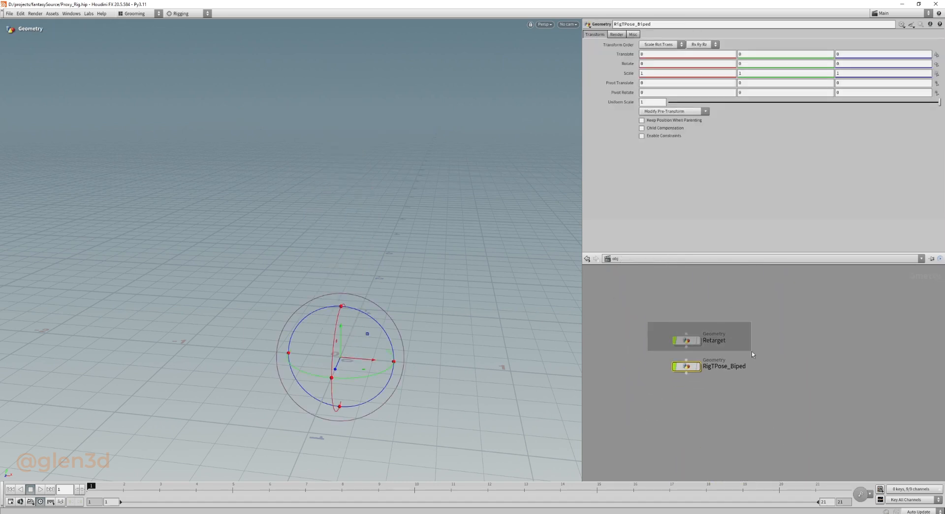
pyautogui.press('i')
pyautogui.scroll(3, 690, 395)
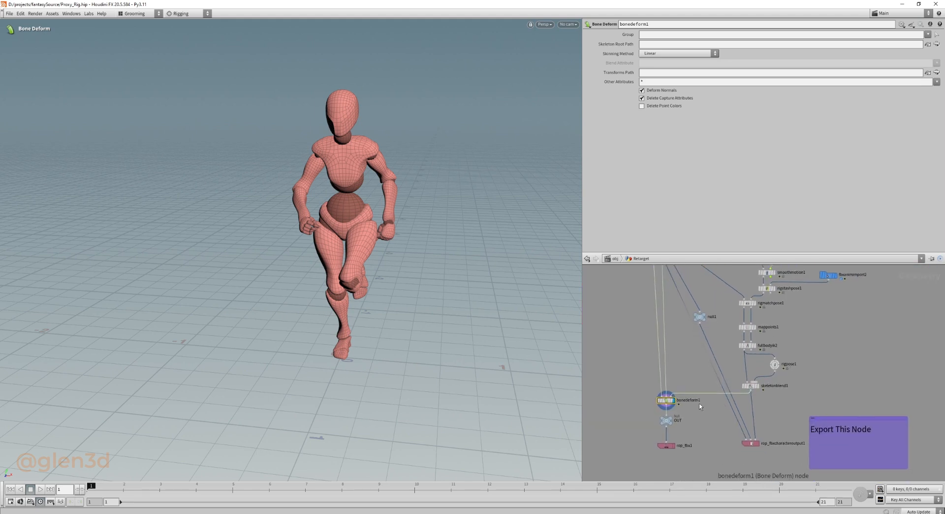
pyautogui.moveTo(700, 405); pyautogui.dragTo(677, 396, button='middle')
pyautogui.moveTo(686, 416); pyautogui.dragTo(755, 458)
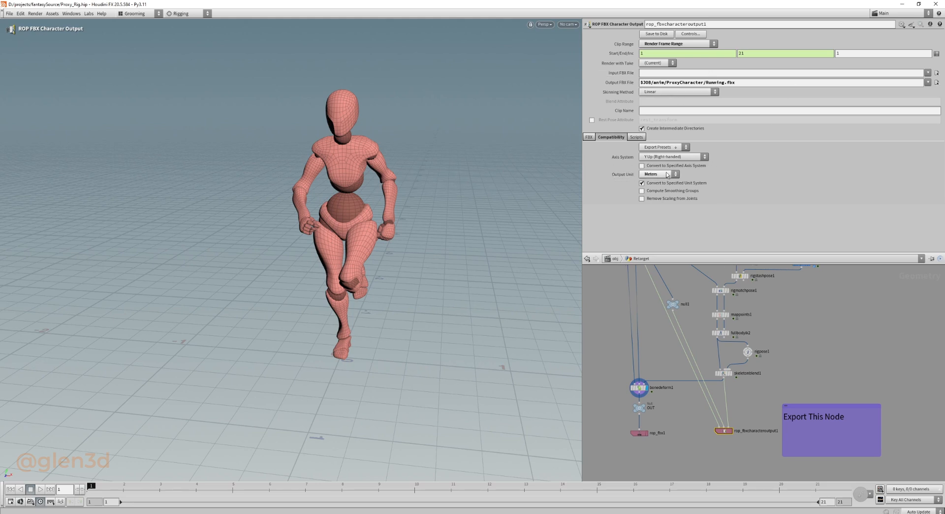
pyautogui.click(670, 175)
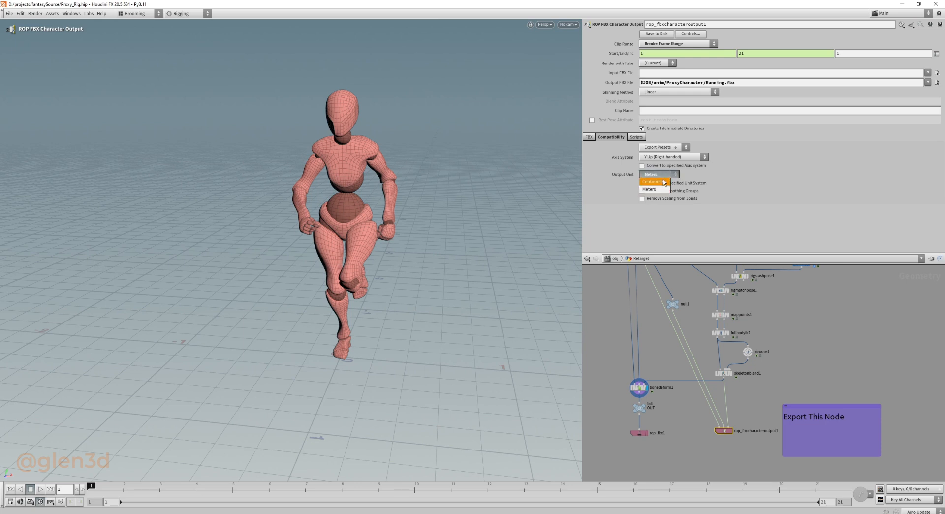
pyautogui.click(822, 326)
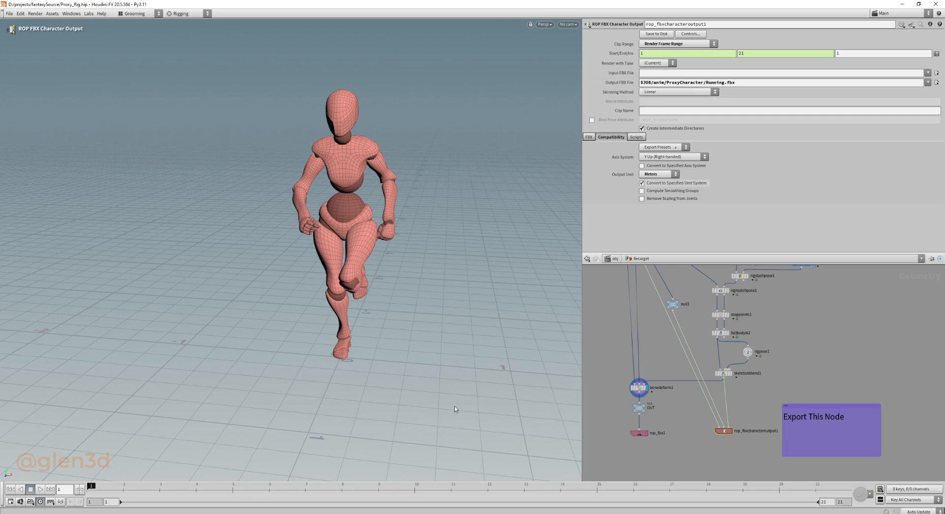
# Save the scene file and bring the animation import nodes into view.
pyautogui.moveTo(800, 336); pyautogui.dragTo(767, 444, button='middle')
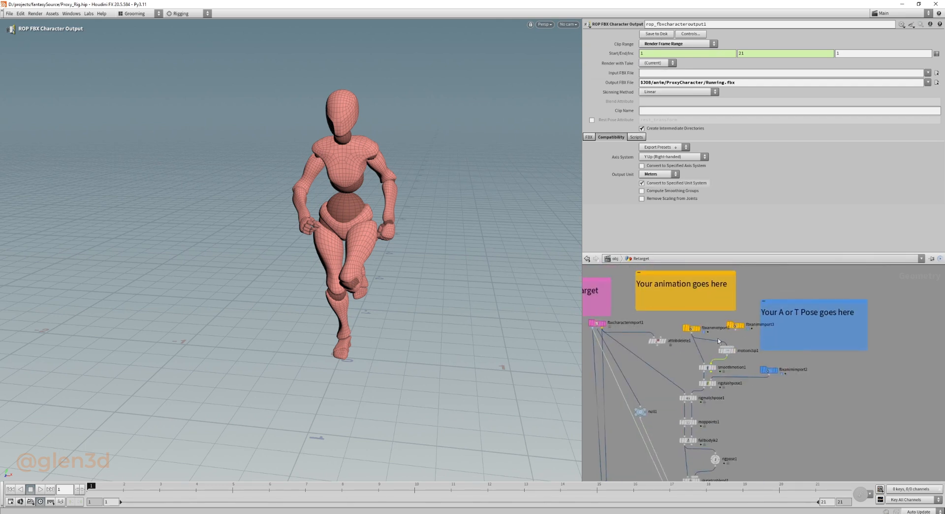
pyautogui.moveTo(718, 340)
pyautogui.mouseDown(button='middle')
pyautogui.moveTo(717, 361)
pyautogui.moveTo(724, 351)
pyautogui.mouseUp(button='middle')
pyautogui.scroll(4, 717, 361)
pyautogui.hotkey('ctrl', 's')
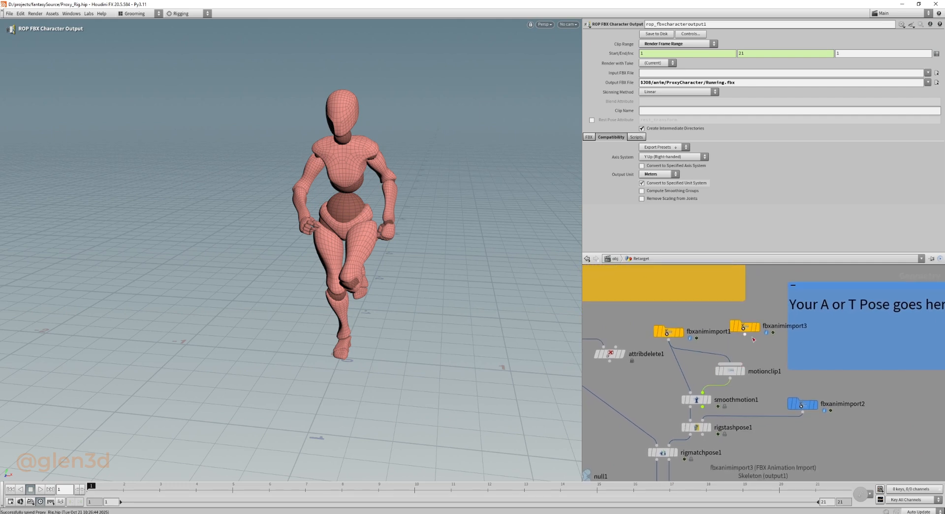
# Connect fbxanimimport3 in place of fbxanimimport1 to feed smoothmotion1 and motionclip1, and display its Idle.fbx skeleton.
pyautogui.moveTo(680, 387); pyautogui.dragTo(726, 322)
pyautogui.click(726, 322)
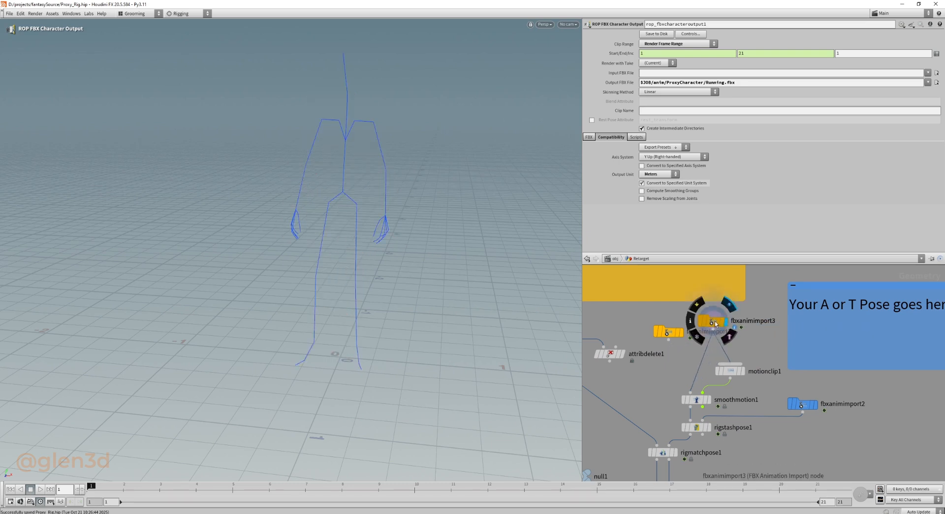
pyautogui.moveTo(756, 397); pyautogui.dragTo(772, 327, button='middle')
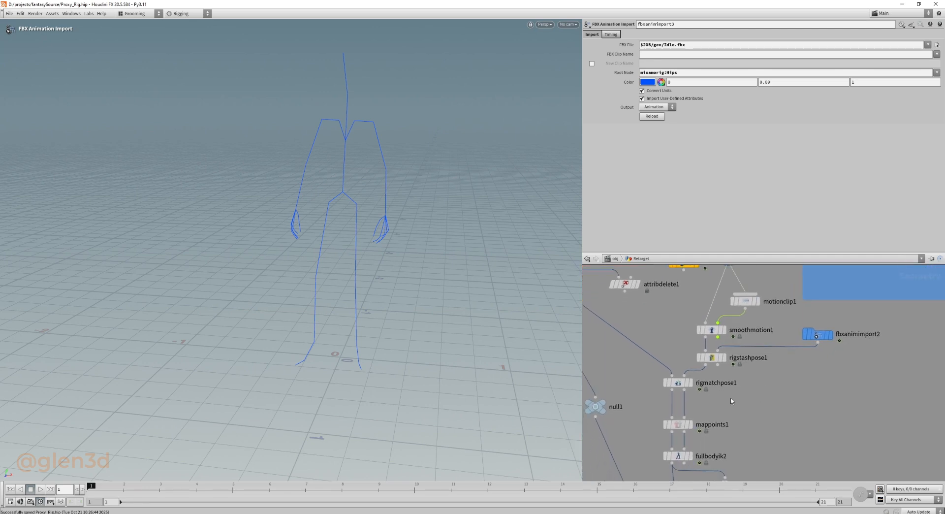
# Display rigmatchpose1 and clear all source geometry reference transformations in its Tweak Pose settings.
pyautogui.click(690, 383)
pyautogui.click(680, 385)
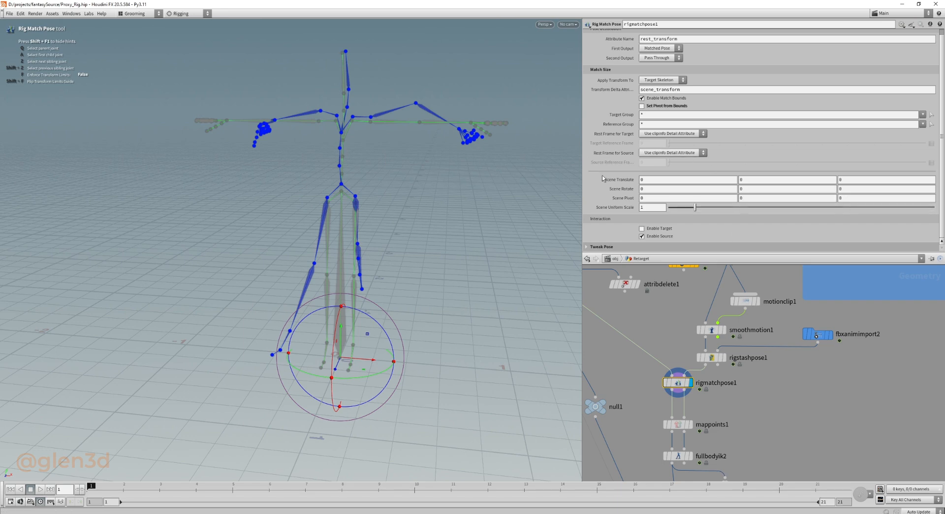
pyautogui.click(589, 245)
pyautogui.scroll(-6, 633, 205)
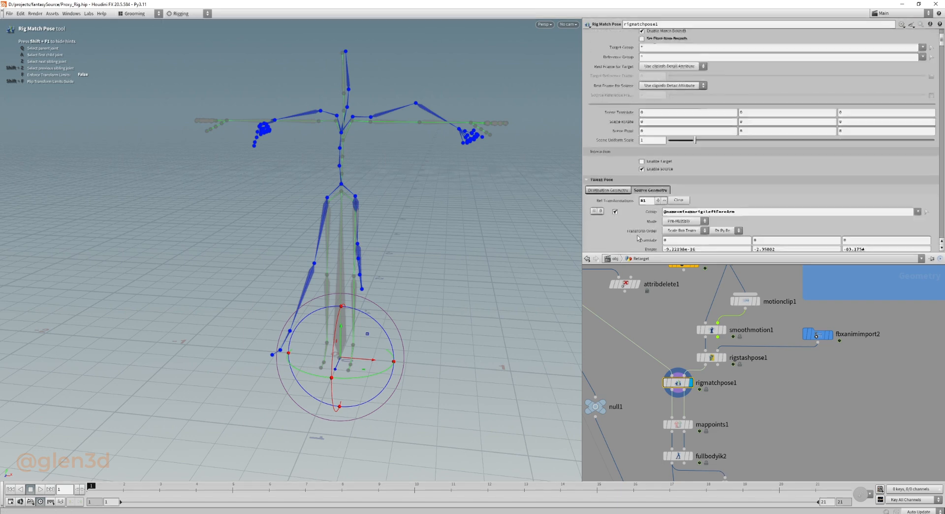
pyautogui.scroll(3, 633, 206)
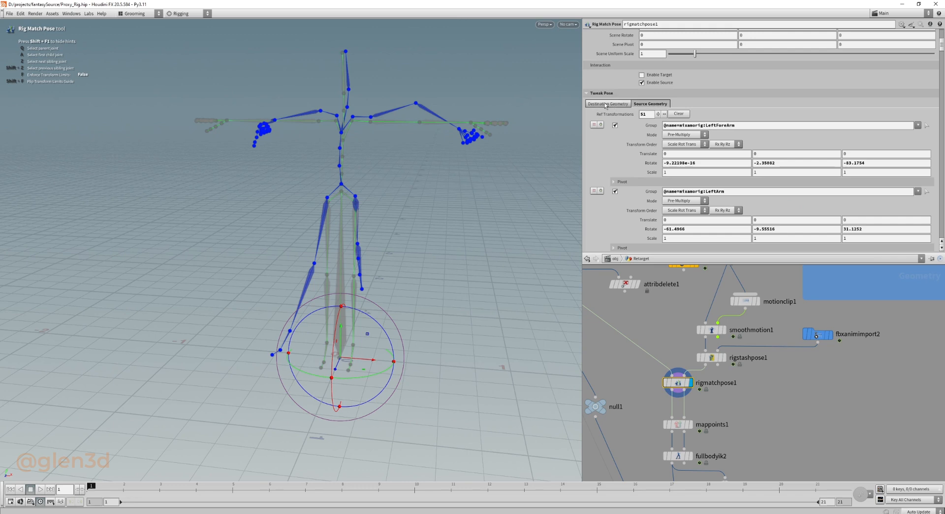
pyautogui.click(678, 114)
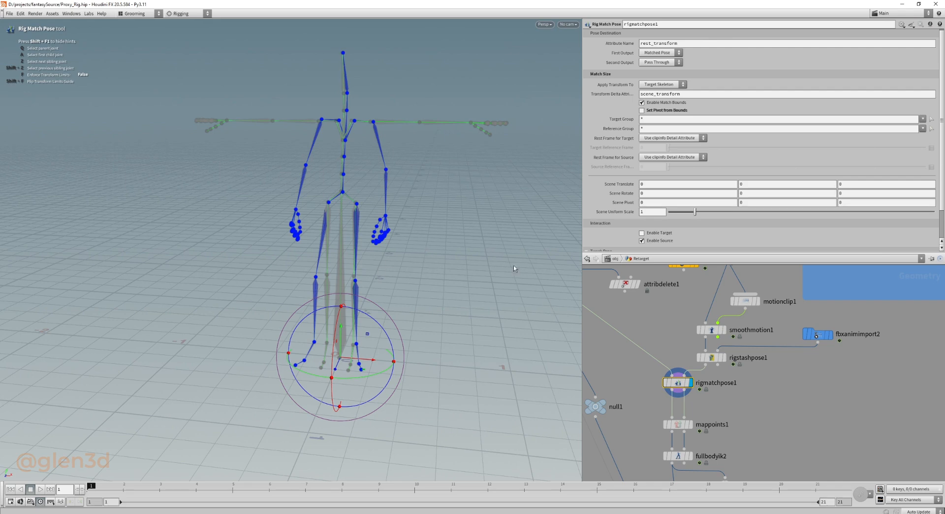
# Select the Idle skeleton's Hips joint and move it vertically to match the target skeleton's hip position.
pyautogui.keyDown('alt'); pyautogui.moveTo(416, 290); pyautogui.dragTo(405, 270); pyautogui.keyUp('alt')
pyautogui.keyDown('alt'); pyautogui.moveTo(406, 271); pyautogui.dragTo(414, 241, button='right'); pyautogui.keyUp('alt')
pyautogui.keyDown('alt'); pyautogui.moveTo(414, 241); pyautogui.dragTo(404, 257, button='middle'); pyautogui.keyUp('alt')
pyautogui.keyDown('alt'); pyautogui.moveTo(403, 257); pyautogui.dragTo(334, 249); pyautogui.keyUp('alt')
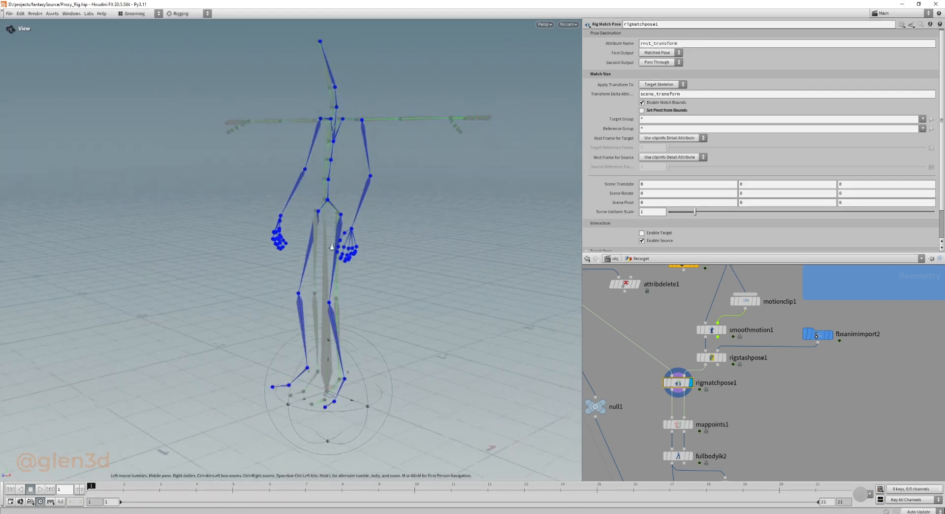
pyautogui.keyDown('alt'); pyautogui.moveTo(334, 249); pyautogui.dragTo(366, 193, button='right'); pyautogui.keyUp('alt')
pyautogui.click(328, 162)
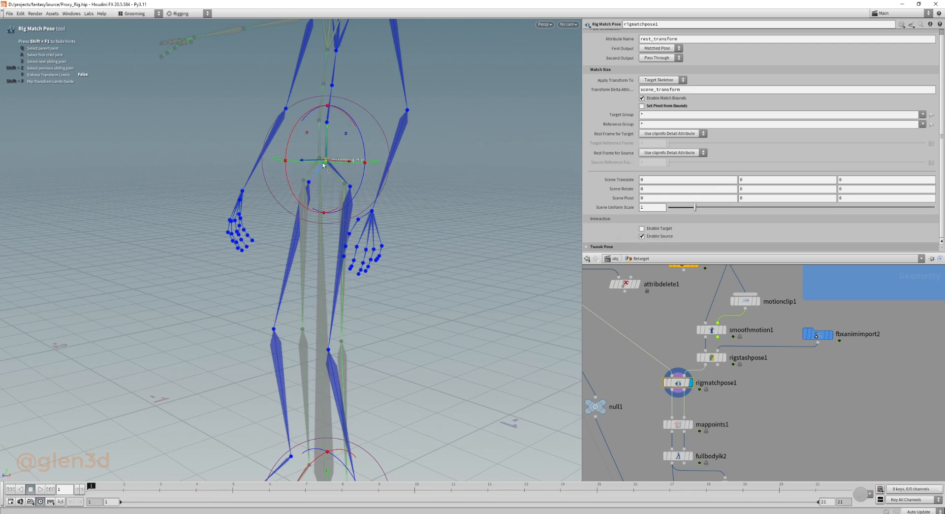
pyautogui.keyDown('alt'); pyautogui.moveTo(351, 147); pyautogui.dragTo(322, 167); pyautogui.keyUp('alt')
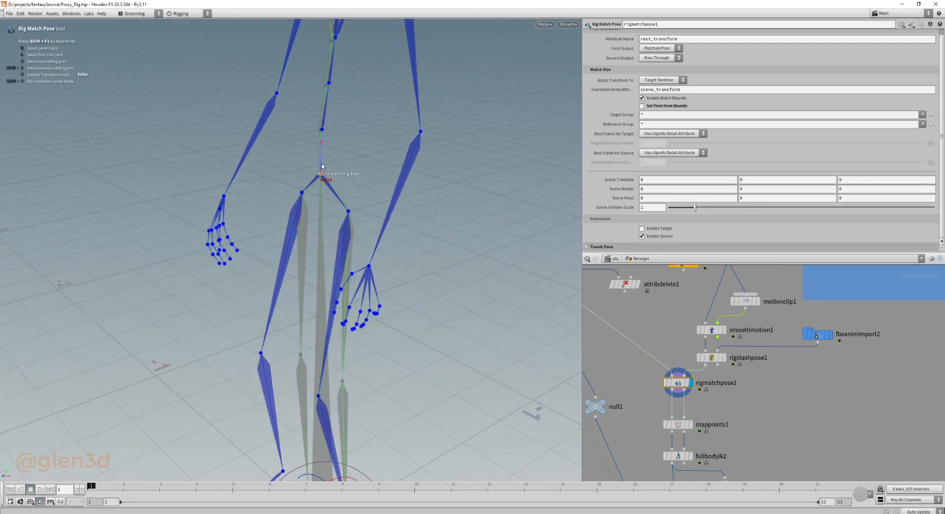
pyautogui.press('Return')
# Rotate the left upper leg joint so the thigh lines up with the target skeleton's left thigh.
pyautogui.click(346, 209)
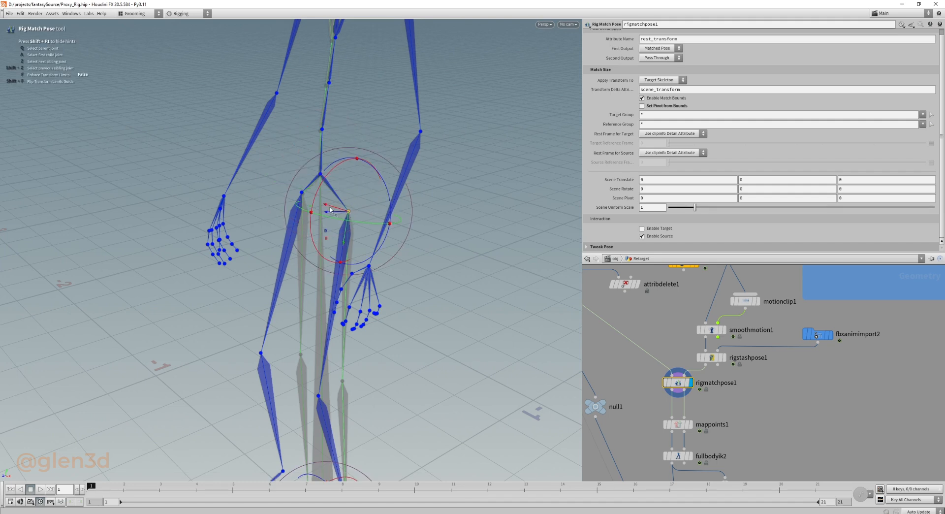
pyautogui.moveTo(318, 191); pyautogui.dragTo(321, 202)
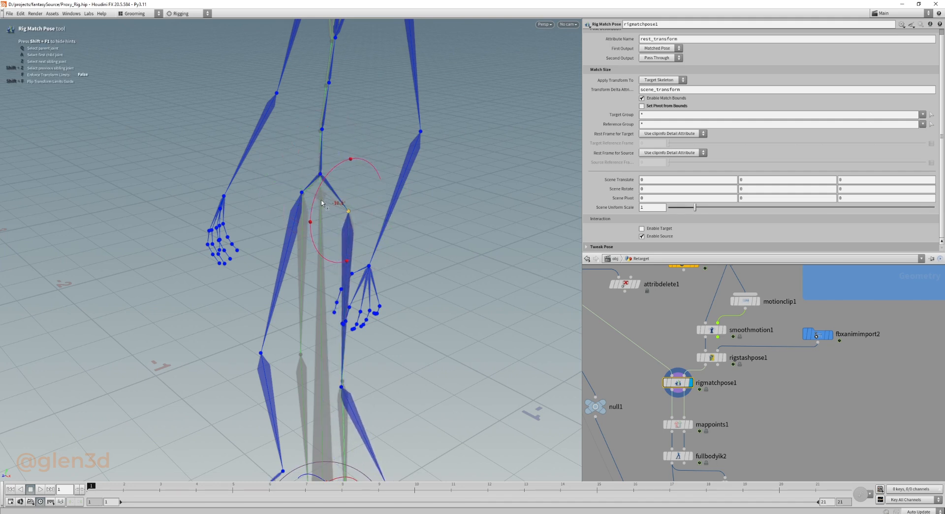
pyautogui.keyDown('alt'); pyautogui.moveTo(336, 335); pyautogui.dragTo(300, 167); pyautogui.keyUp('alt')
pyautogui.press('Return')
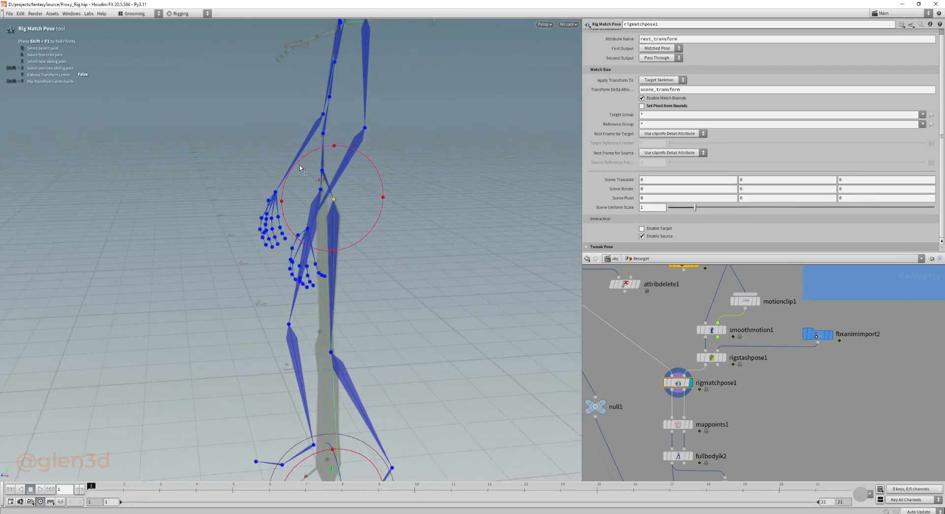
pyautogui.keyDown('alt'); pyautogui.moveTo(335, 238); pyautogui.dragTo(403, 168, button='middle'); pyautogui.keyUp('alt')
pyautogui.press('Return')
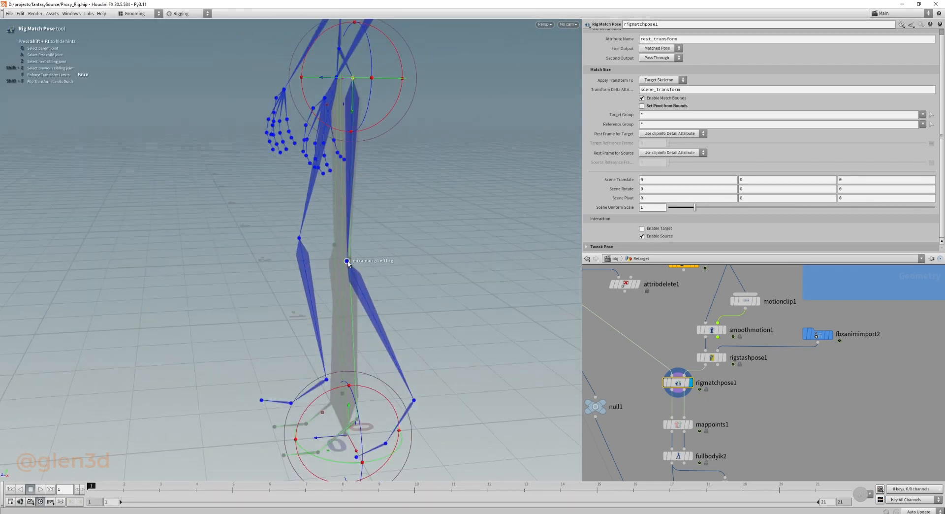
# Rotate the left knee joint from side and front views so the shin lines up with the target's lower leg.
pyautogui.click(347, 261)
pyautogui.moveTo(310, 240); pyautogui.dragTo(318, 220)
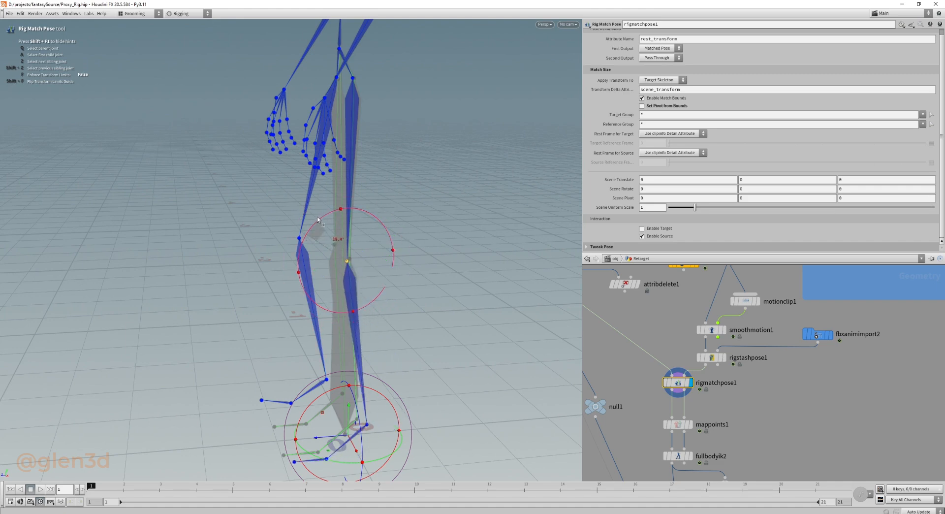
pyautogui.press('Escape')
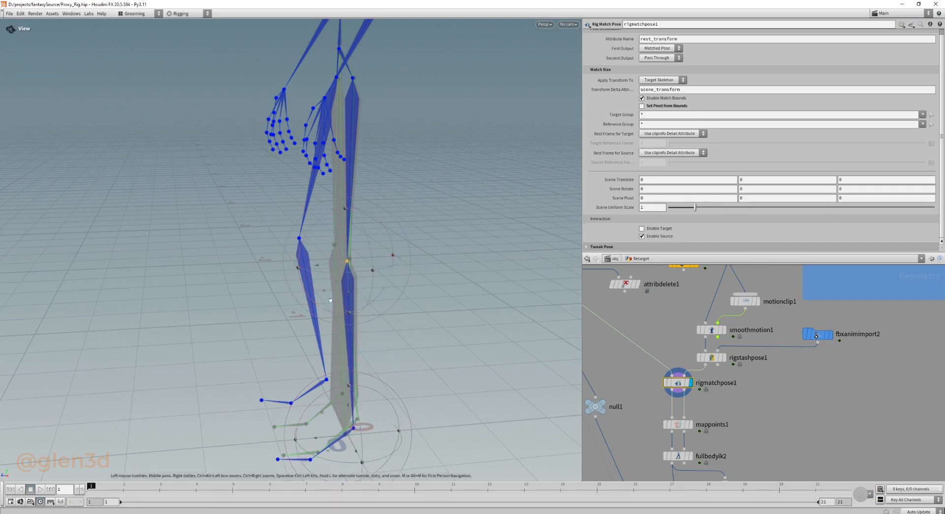
pyautogui.keyDown('alt'); pyautogui.moveTo(330, 300); pyautogui.dragTo(433, 300); pyautogui.keyUp('alt')
pyautogui.keyDown('alt'); pyautogui.moveTo(433, 301); pyautogui.dragTo(449, 267, button='right'); pyautogui.keyUp('alt')
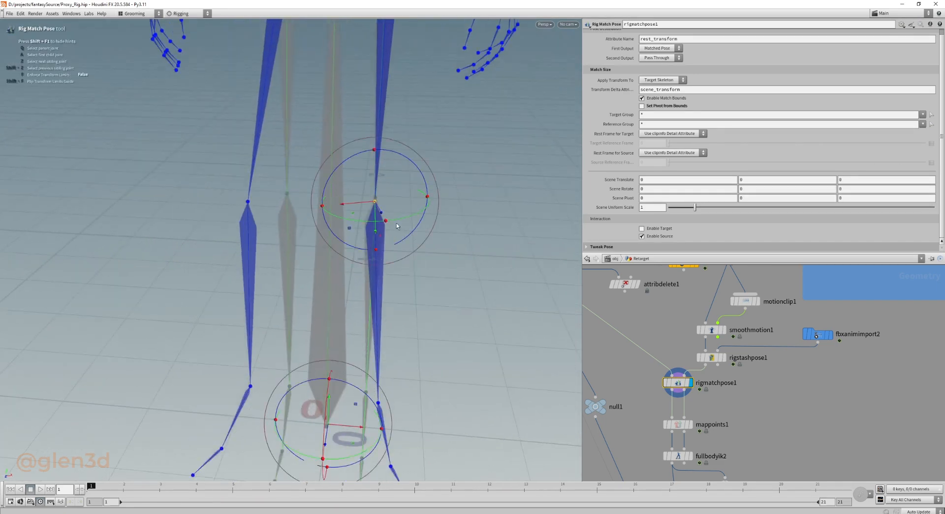
pyautogui.moveTo(398, 221); pyautogui.dragTo(389, 226)
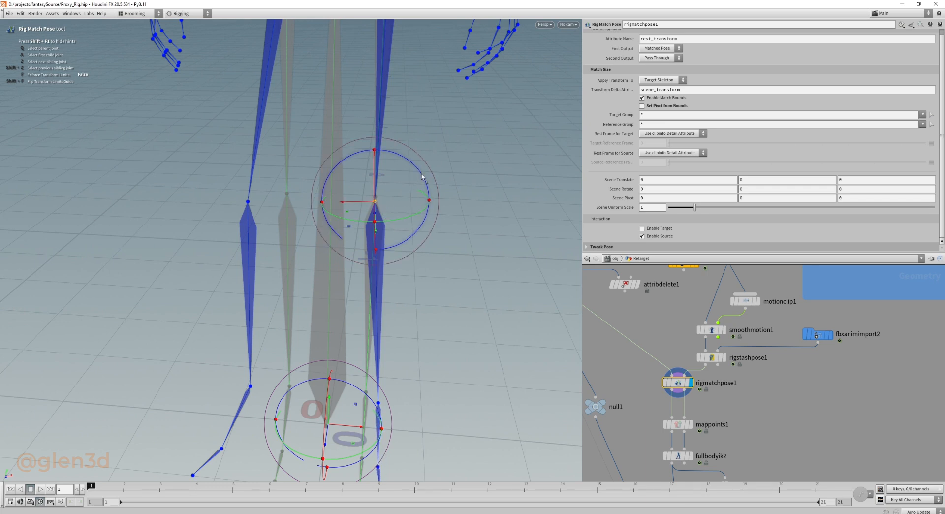
pyautogui.moveTo(422, 177); pyautogui.dragTo(423, 180)
pyautogui.keyDown('alt'); pyautogui.moveTo(382, 310); pyautogui.dragTo(347, 261); pyautogui.keyUp('alt')
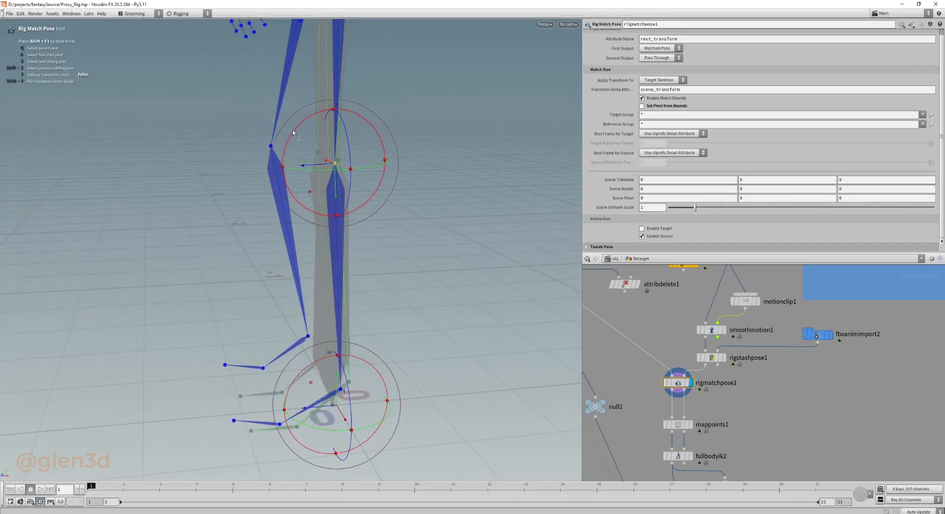
pyautogui.moveTo(294, 132); pyautogui.dragTo(291, 134)
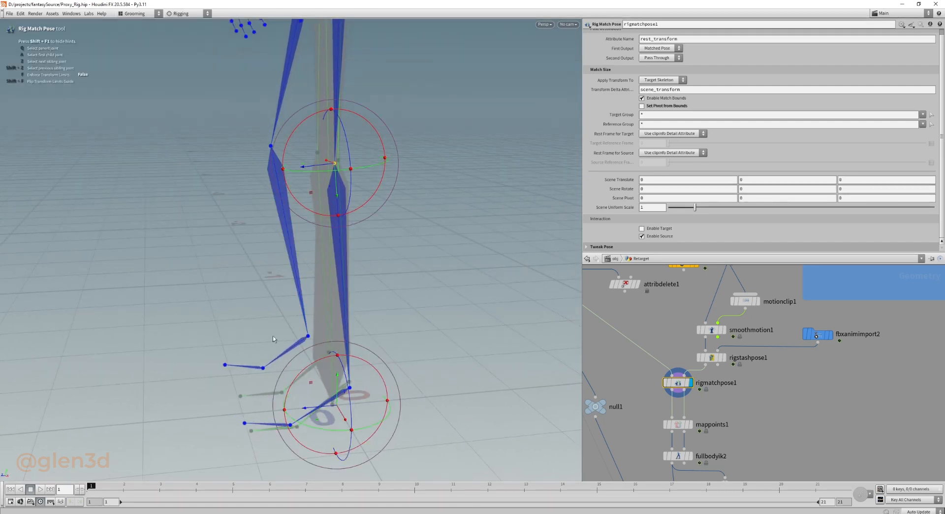
# Select the left foot joint and align it with the target skeleton's left foot.
pyautogui.click(349, 388)
pyautogui.keyDown('alt'); pyautogui.moveTo(348, 379); pyautogui.dragTo(364, 404); pyautogui.keyUp('alt')
pyautogui.keyDown('alt'); pyautogui.scroll(5, 358, 366); pyautogui.keyUp('alt')
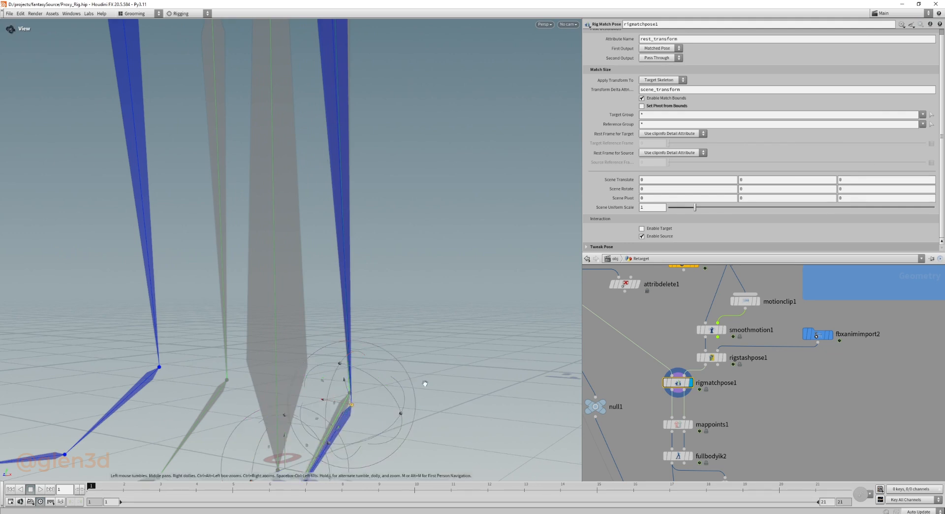
pyautogui.keyDown('alt'); pyautogui.scroll(-3, 423, 383); pyautogui.keyUp('alt')
pyautogui.keyDown('alt'); pyautogui.moveTo(424, 382); pyautogui.dragTo(402, 340); pyautogui.keyUp('alt')
pyautogui.press('Escape')
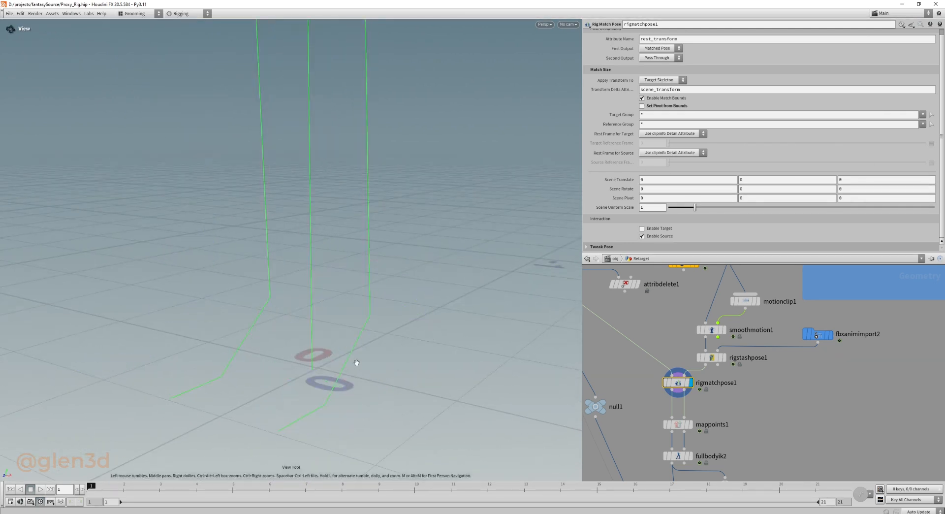
pyautogui.press('Return')
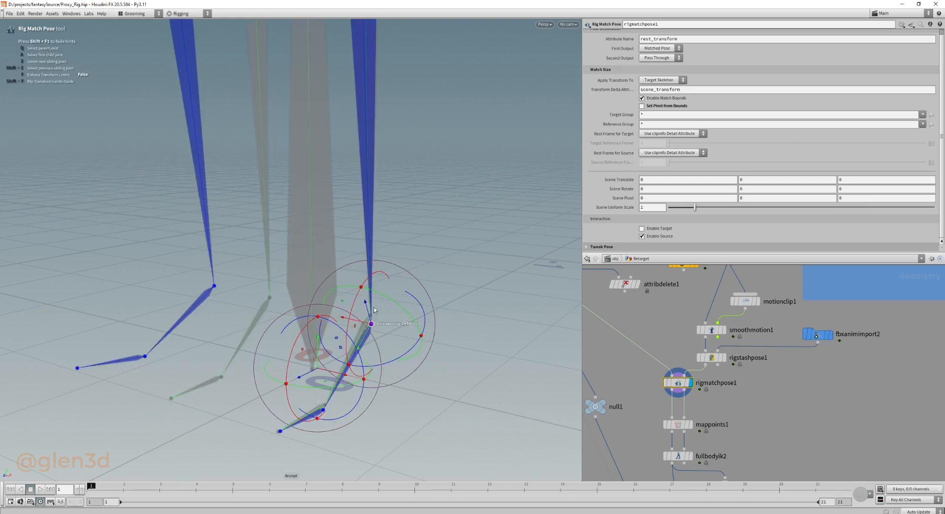
# Reset the viewport and align the left toe joint with the target skeleton's toes.
pyautogui.click(89, 13)
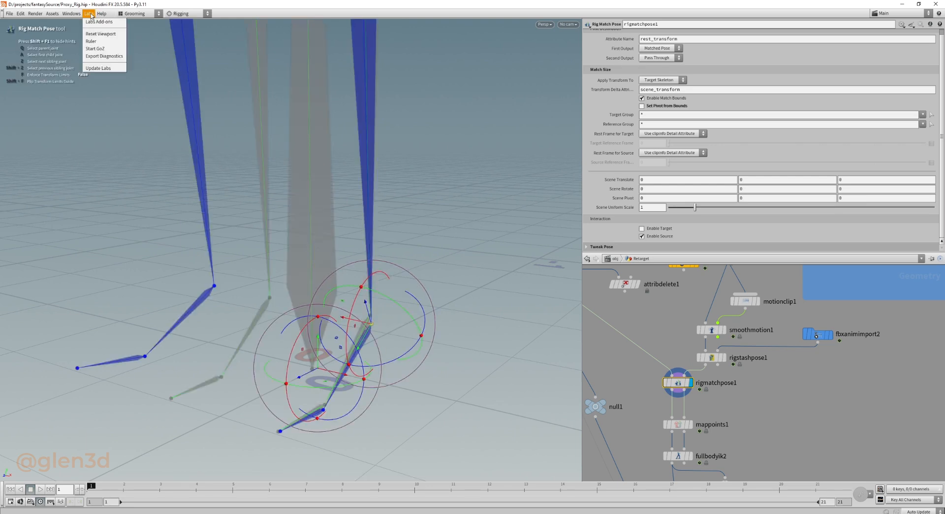
pyautogui.click(99, 35)
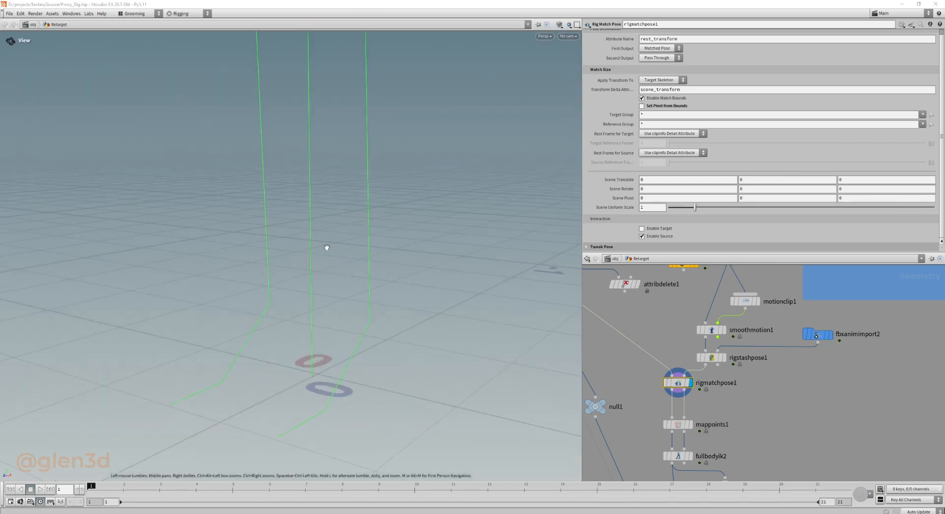
pyautogui.press('Return')
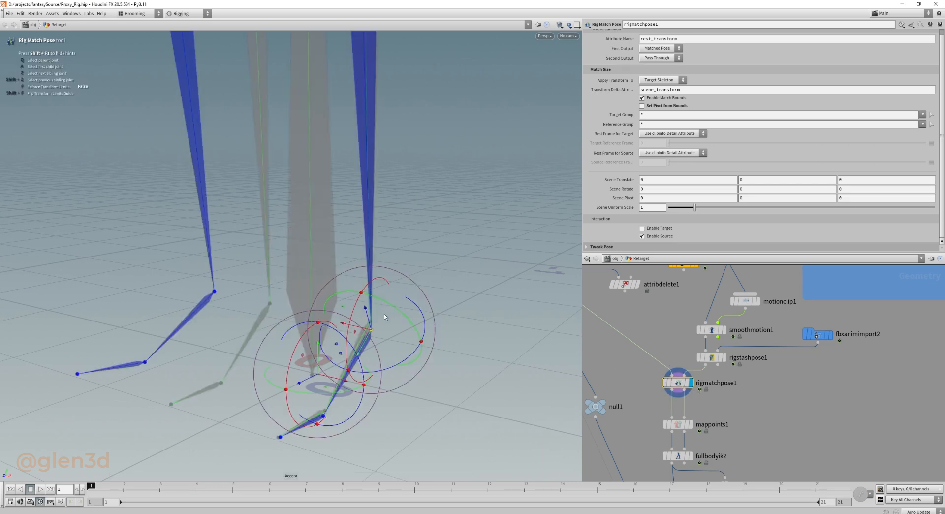
pyautogui.keyDown('alt'); pyautogui.moveTo(347, 357); pyautogui.dragTo(313, 403); pyautogui.keyUp('alt')
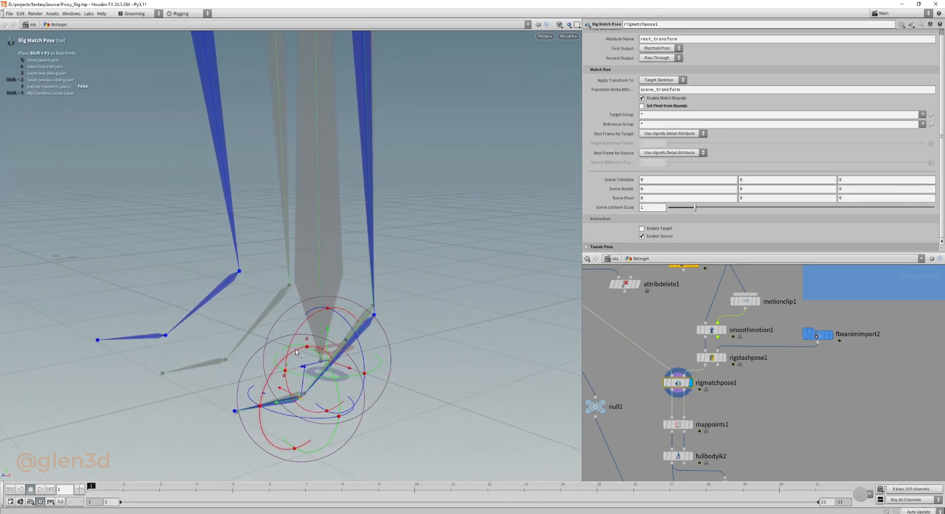
pyautogui.moveTo(292, 357); pyautogui.dragTo(337, 414)
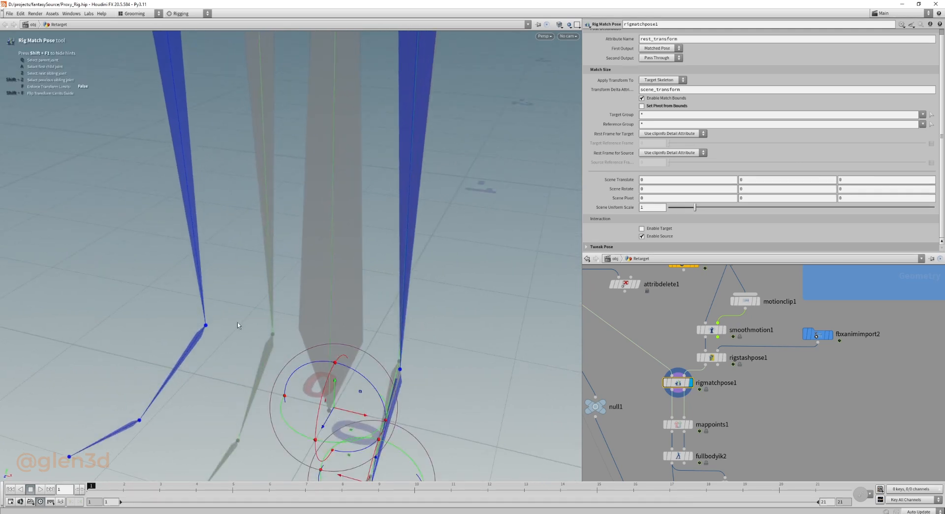
# Rotate the right upper leg joint so the thigh lines up with the target skeleton's right thigh.
pyautogui.keyDown('alt'); pyautogui.moveTo(237, 326); pyautogui.dragTo(68, 247, button='right'); pyautogui.keyUp('alt')
pyautogui.keyDown('alt'); pyautogui.moveTo(327, 214); pyautogui.dragTo(302, 300, button='middle'); pyautogui.keyUp('alt')
pyautogui.keyDown('alt'); pyautogui.moveTo(302, 299); pyautogui.dragTo(320, 303, button='right'); pyautogui.keyUp('alt')
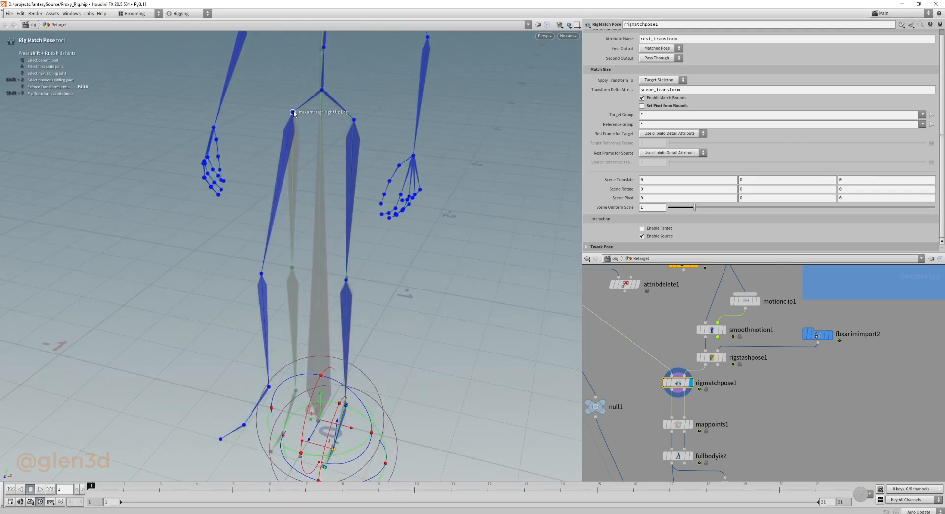
pyautogui.click(293, 112)
pyautogui.moveTo(319, 157); pyautogui.dragTo(266, 100)
pyautogui.keyDown('alt'); pyautogui.moveTo(317, 170); pyautogui.dragTo(363, 138); pyautogui.keyUp('alt')
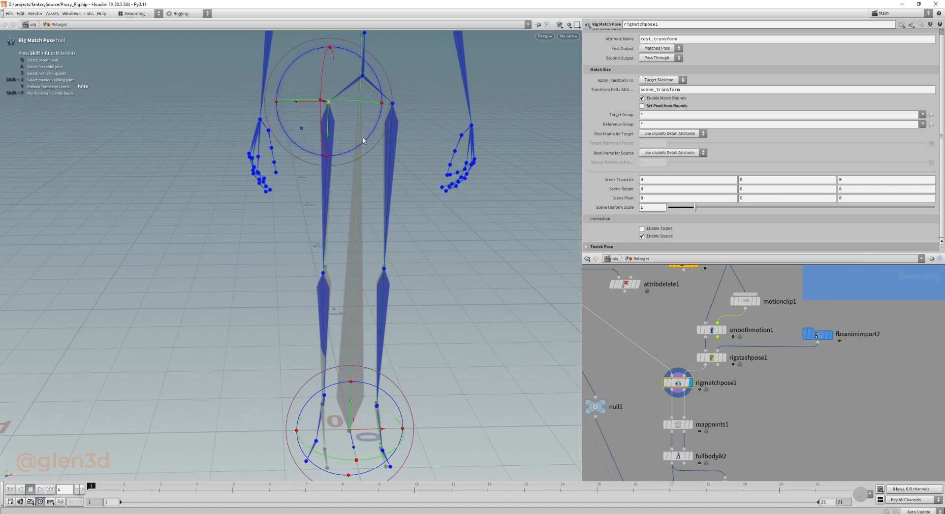
pyautogui.moveTo(342, 101); pyautogui.dragTo(350, 100)
pyautogui.keyDown('alt'); pyautogui.moveTo(366, 133); pyautogui.dragTo(421, 188); pyautogui.keyUp('alt')
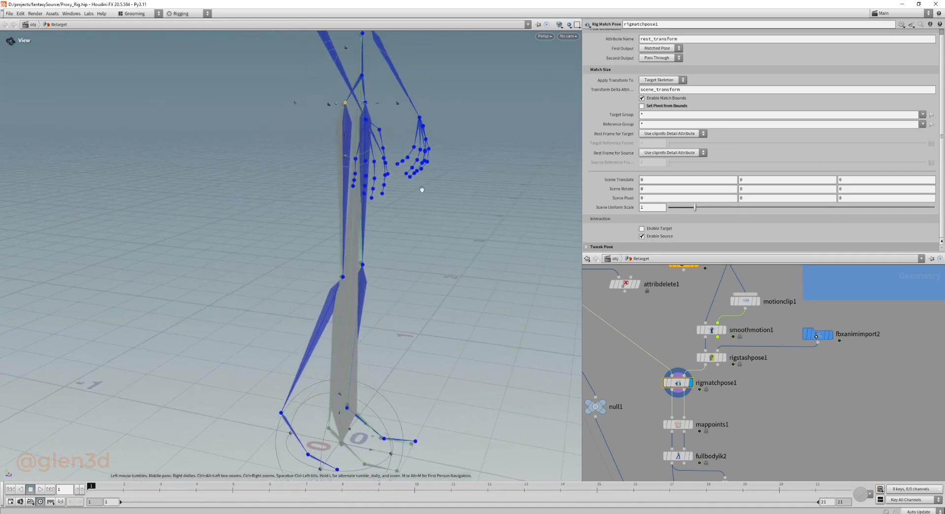
# Rotate the right knee joint so the shin and foot line up with the target's right lower leg.
pyautogui.click(344, 277)
pyautogui.keyDown('alt'); pyautogui.moveTo(427, 312); pyautogui.dragTo(386, 242, button='middle'); pyautogui.keyUp('alt')
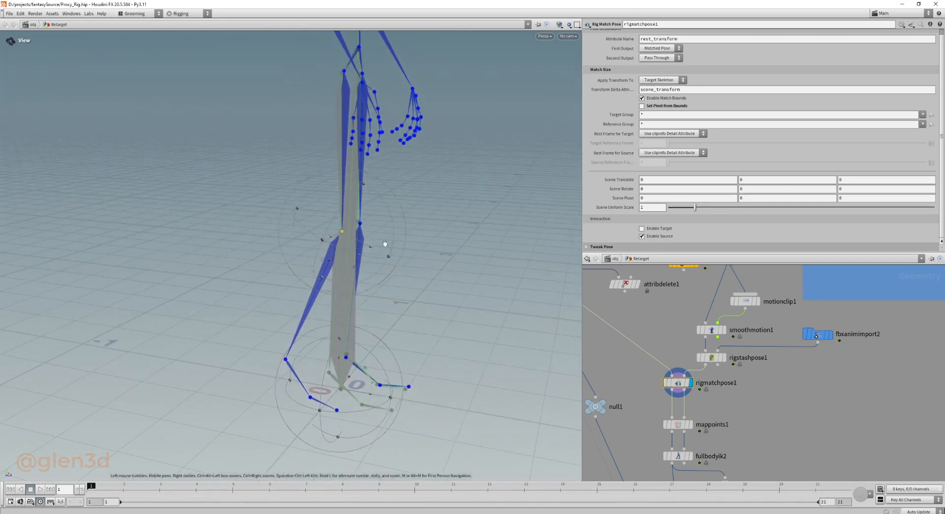
pyautogui.moveTo(393, 230); pyautogui.dragTo(333, 247)
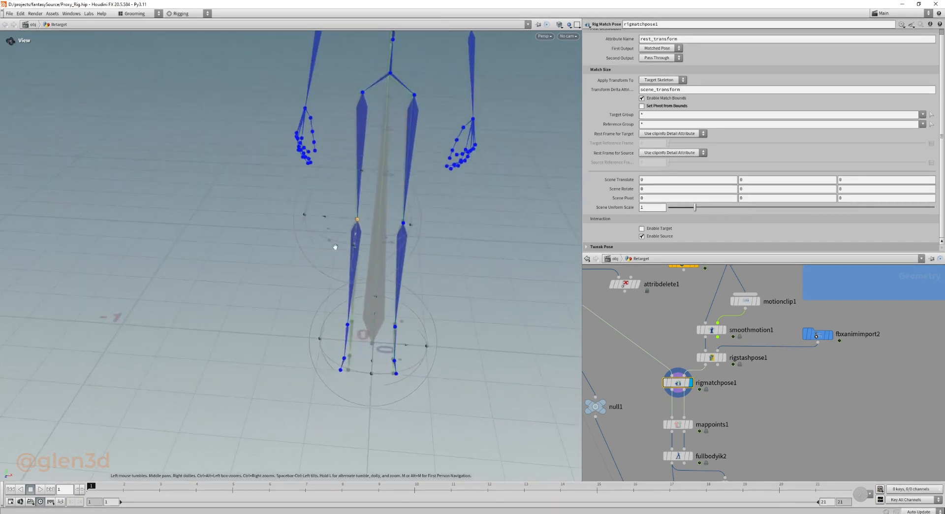
pyautogui.moveTo(329, 178); pyautogui.dragTo(325, 180)
pyautogui.keyDown('alt'); pyautogui.moveTo(326, 180); pyautogui.dragTo(339, 154, button='right'); pyautogui.keyUp('alt')
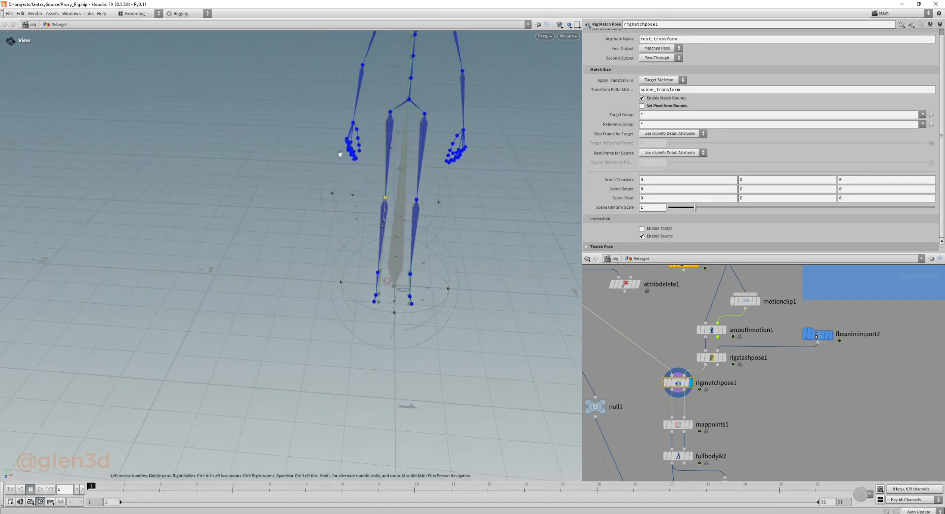
# Select the left upper arm joint and raise the arm sideways to match the target skeleton's T-pose.
pyautogui.keyDown('alt'); pyautogui.moveTo(339, 154); pyautogui.dragTo(403, 224, button='middle'); pyautogui.keyUp('alt')
pyautogui.keyDown('alt'); pyautogui.moveTo(402, 224); pyautogui.dragTo(421, 207, button='right'); pyautogui.keyUp('alt')
pyautogui.keyDown('alt'); pyautogui.moveTo(420, 208); pyautogui.dragTo(384, 216, button='middle'); pyautogui.keyUp('alt')
pyautogui.keyDown('alt'); pyautogui.moveTo(383, 215); pyautogui.dragTo(396, 202, button='right'); pyautogui.keyUp('alt')
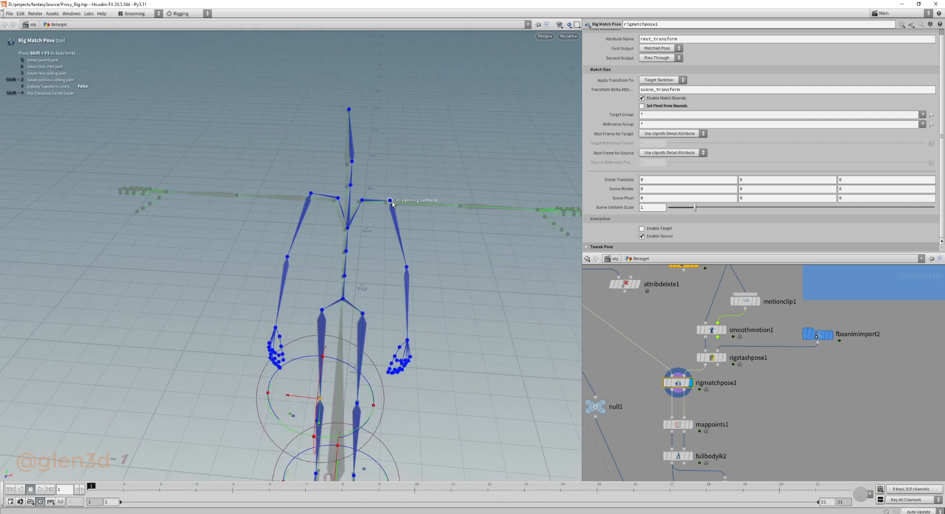
pyautogui.click(391, 201)
pyautogui.moveTo(410, 158); pyautogui.dragTo(340, 162)
pyautogui.keyDown('alt'); pyautogui.moveTo(415, 187); pyautogui.dragTo(307, 235); pyautogui.keyUp('alt')
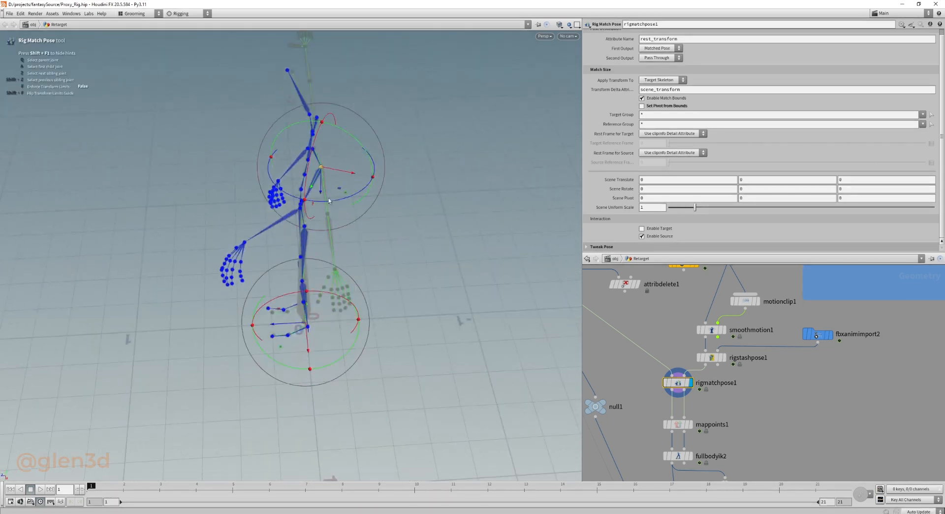
pyautogui.moveTo(330, 200); pyautogui.dragTo(450, 137)
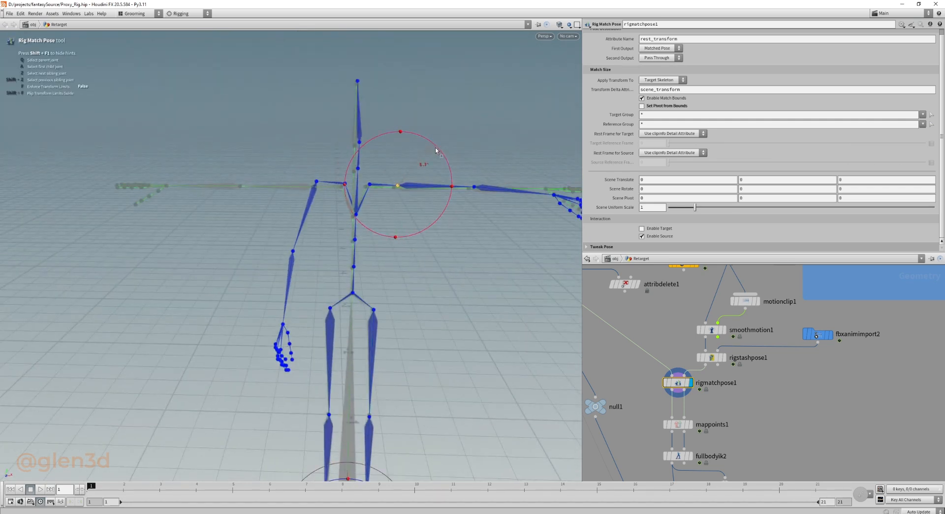
# Raise the right upper arm and straighten the right forearm to match the target skeleton's T-pose.
pyautogui.click(323, 159)
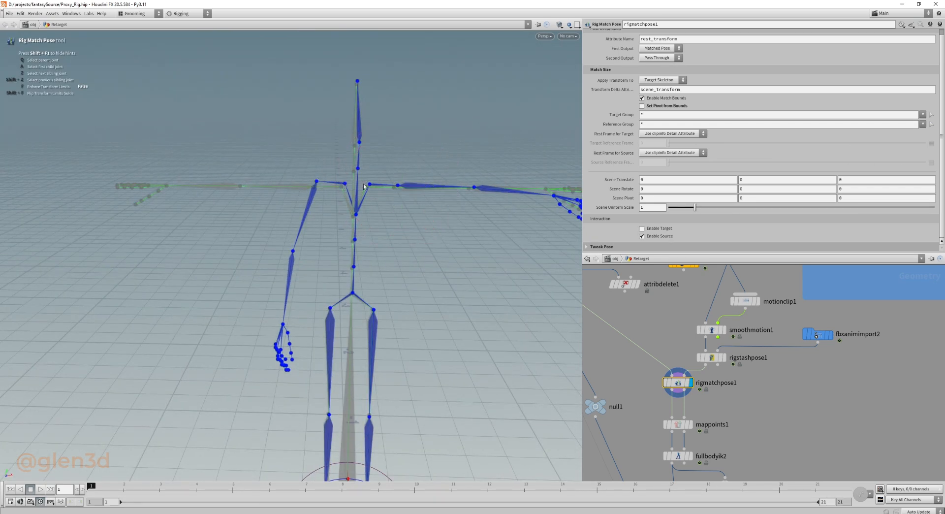
pyautogui.click(346, 185)
pyautogui.click(319, 179)
pyautogui.click(317, 182)
pyautogui.moveTo(298, 138); pyautogui.dragTo(429, 261)
pyautogui.moveTo(454, 198); pyautogui.dragTo(361, 263)
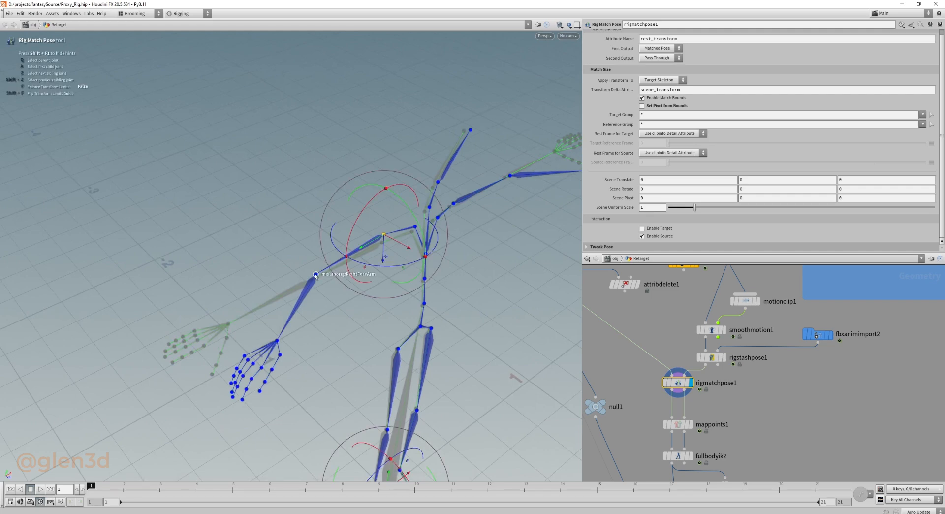
pyautogui.click(315, 275)
pyautogui.moveTo(332, 305); pyautogui.dragTo(372, 186)
# Straighten the forearm and rotate the hand joint on the same arm to match the target skeleton's T-pose hand.
pyautogui.click(337, 217)
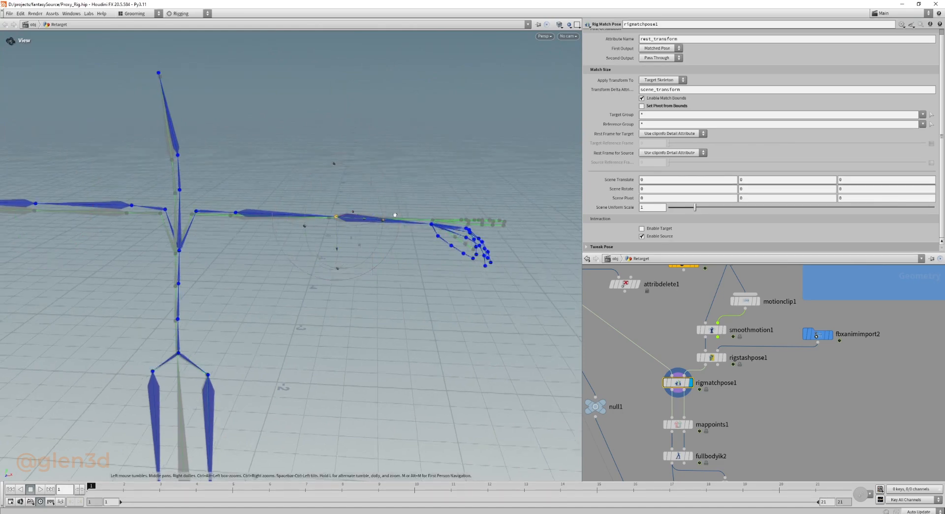
pyautogui.keyDown('alt'); pyautogui.moveTo(393, 215); pyautogui.dragTo(288, 258); pyautogui.keyUp('alt')
pyautogui.moveTo(276, 222); pyautogui.dragTo(330, 232)
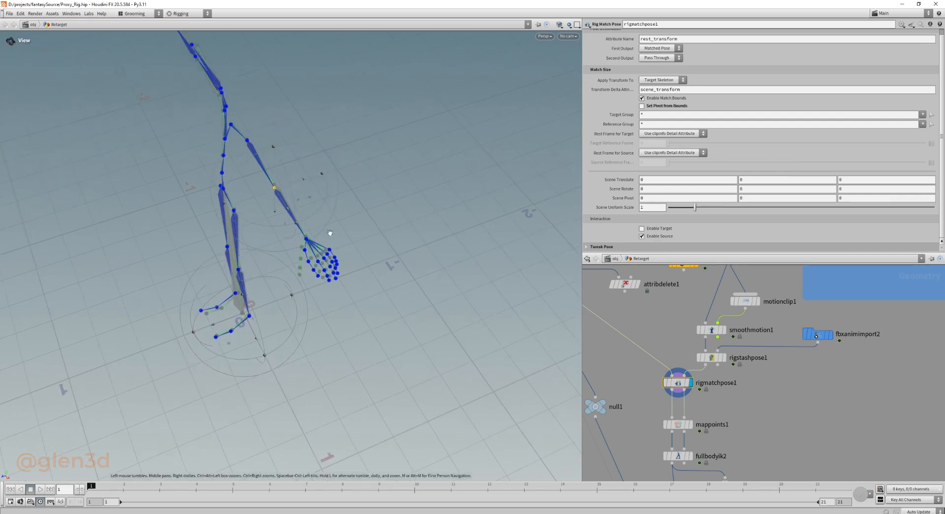
pyautogui.keyDown('alt'); pyautogui.moveTo(315, 240); pyautogui.dragTo(488, 244, button='right'); pyautogui.keyUp('alt')
pyautogui.click(298, 237)
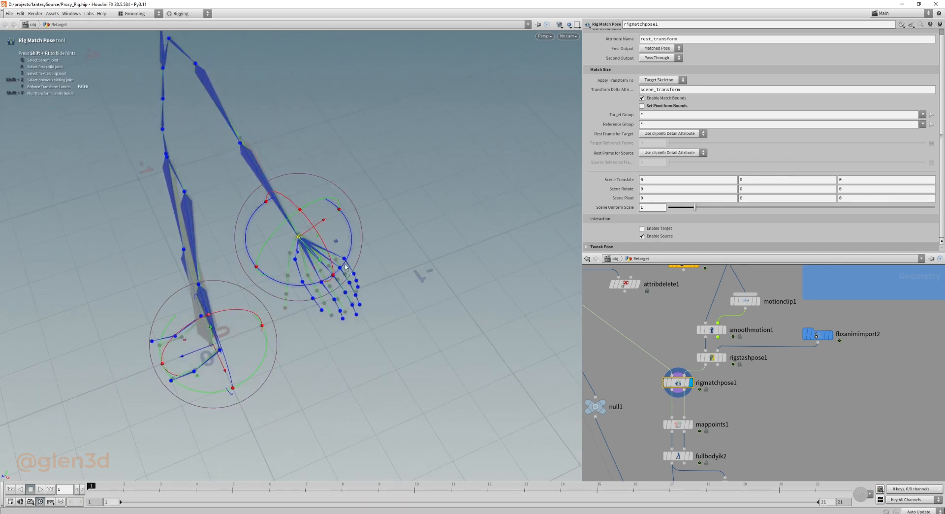
pyautogui.moveTo(351, 256); pyautogui.dragTo(344, 268)
pyautogui.keyDown('alt'); pyautogui.moveTo(387, 208); pyautogui.dragTo(249, 217, button='right'); pyautogui.keyUp('alt')
pyautogui.moveTo(248, 217); pyautogui.dragTo(297, 182)
pyautogui.keyDown('alt'); pyautogui.moveTo(297, 183); pyautogui.dragTo(276, 256, button='right'); pyautogui.keyUp('alt')
pyautogui.keyDown('alt'); pyautogui.moveTo(318, 303); pyautogui.dragTo(313, 265); pyautogui.keyUp('alt')
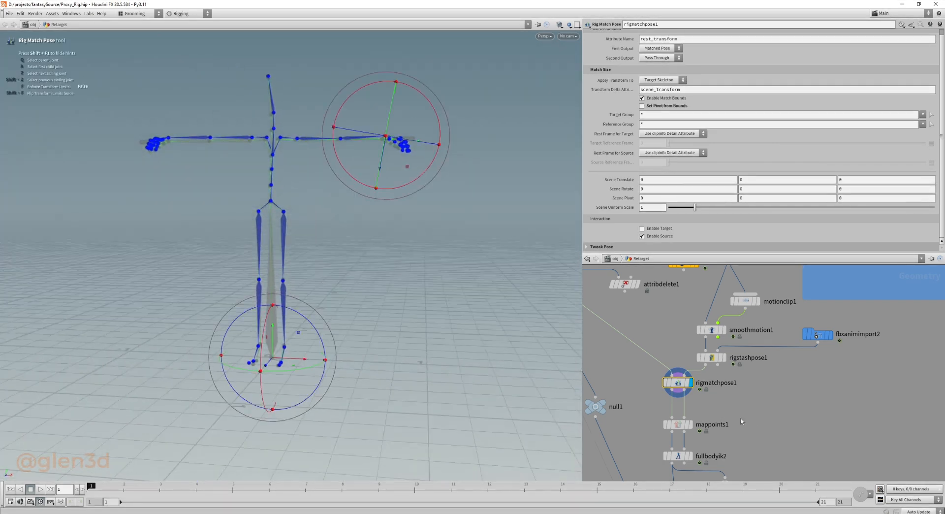
# Display the mappoints1 node to examine how the two skeletons' joints are mapped.
pyautogui.moveTo(701, 428); pyautogui.dragTo(703, 343, button='middle')
pyautogui.click(689, 340)
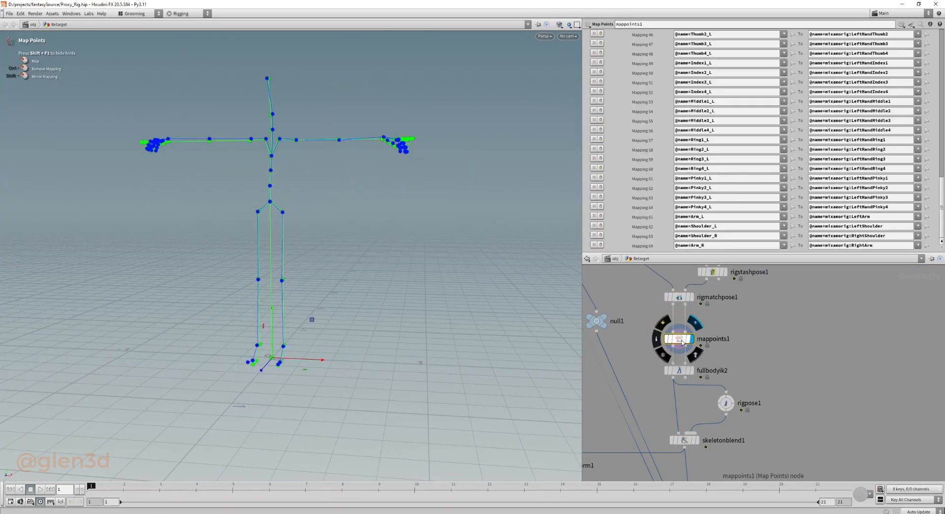
pyautogui.moveTo(758, 371); pyautogui.dragTo(786, 334, button='middle')
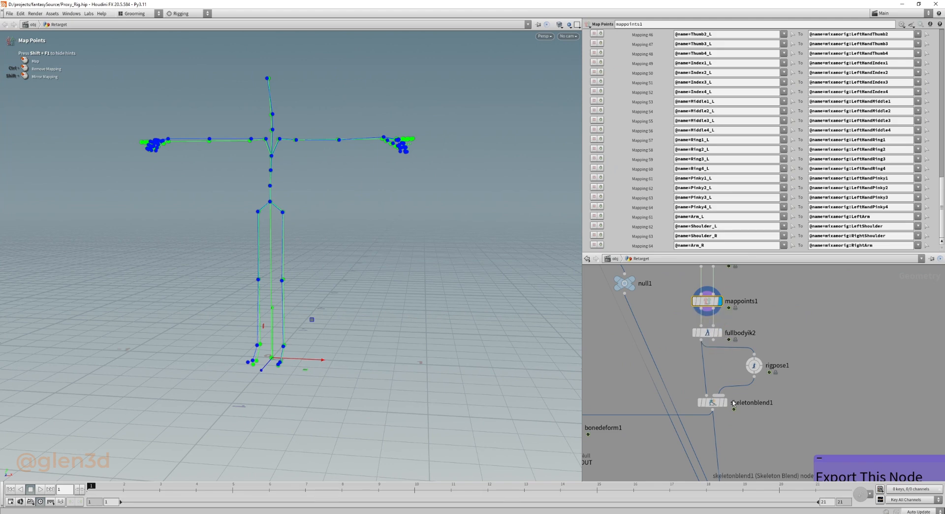
# Display skeletonblend1 and set its rigpose1 blend weight to 0.
pyautogui.click(716, 402)
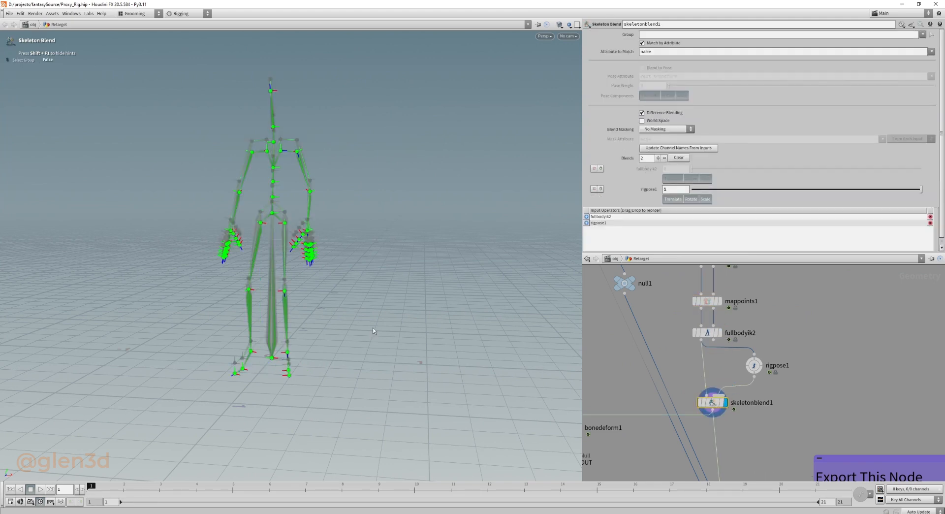
pyautogui.moveTo(312, 329); pyautogui.dragTo(212, 325)
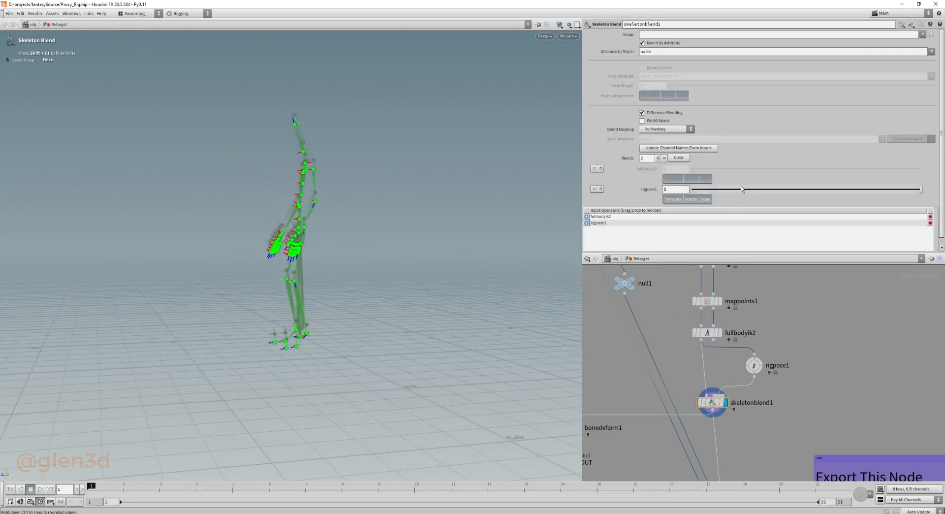
pyautogui.moveTo(741, 192); pyautogui.dragTo(565, 194)
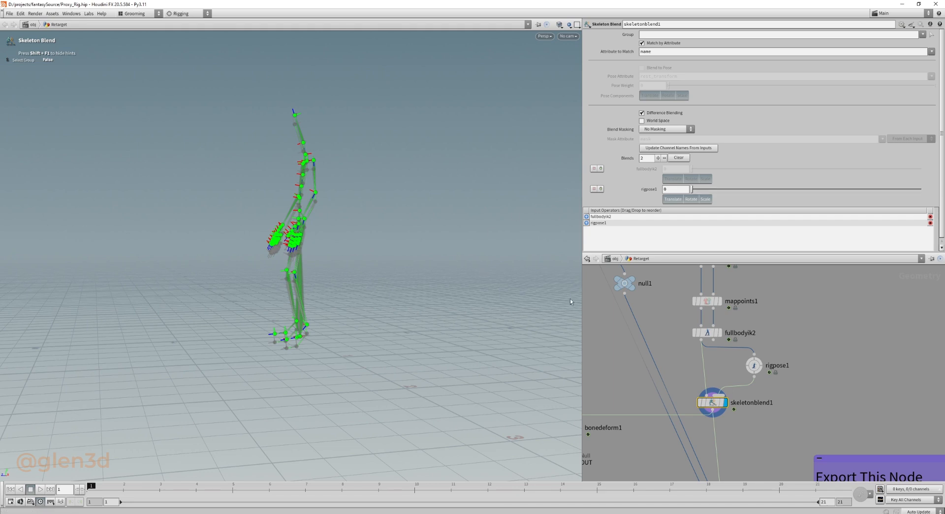
# Display the bonedeform1 mesh and examine the retargeted character from the front.
pyautogui.moveTo(645, 387); pyautogui.dragTo(839, 310, button='middle')
pyautogui.click(774, 352)
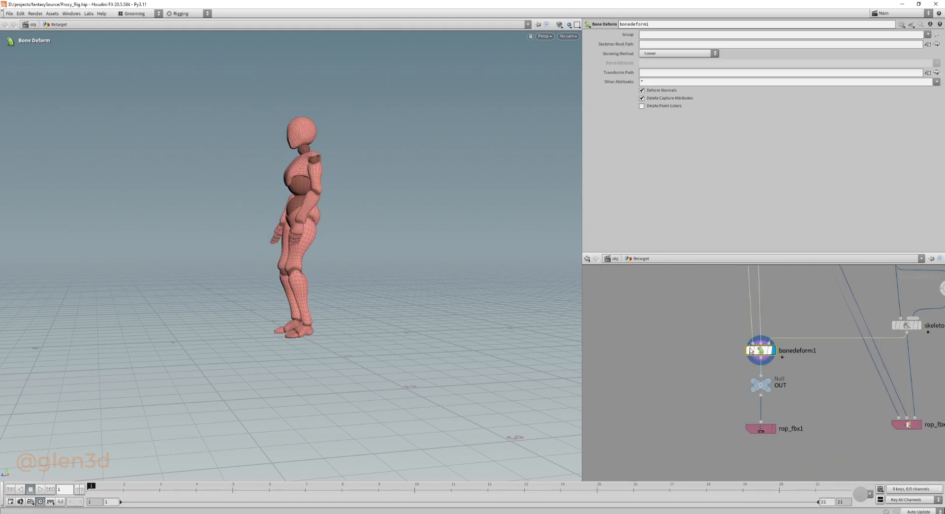
pyautogui.scroll(-2, 301, 242)
pyautogui.keyDown('alt'); pyautogui.moveTo(302, 242); pyautogui.dragTo(306, 334); pyautogui.keyUp('alt')
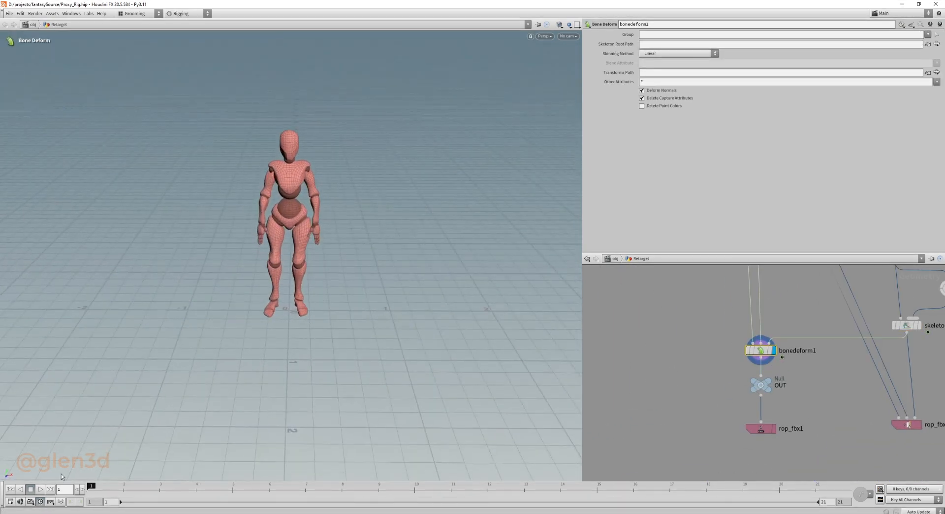
# Play the retargeted animation on the mesh, extend the timeline to 80 frames and scrub to the last frame.
pyautogui.click(40, 489)
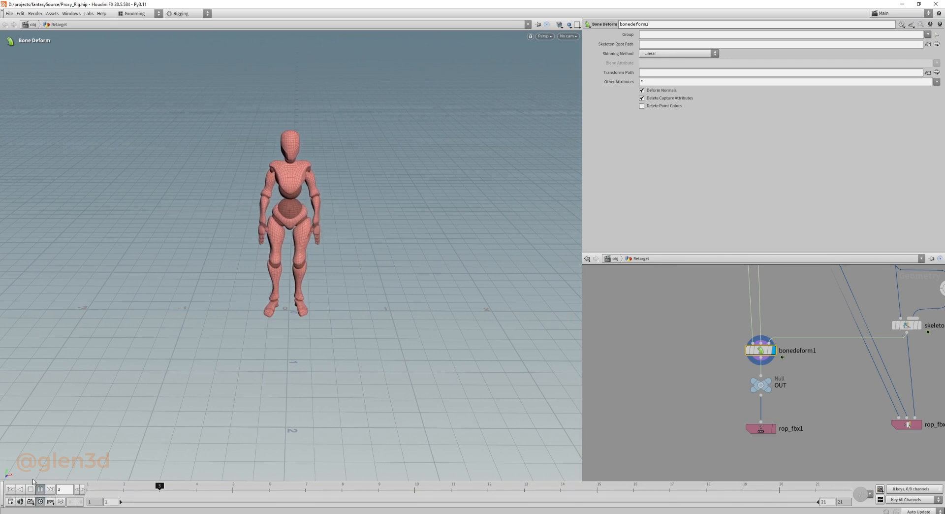
pyautogui.click(30, 489)
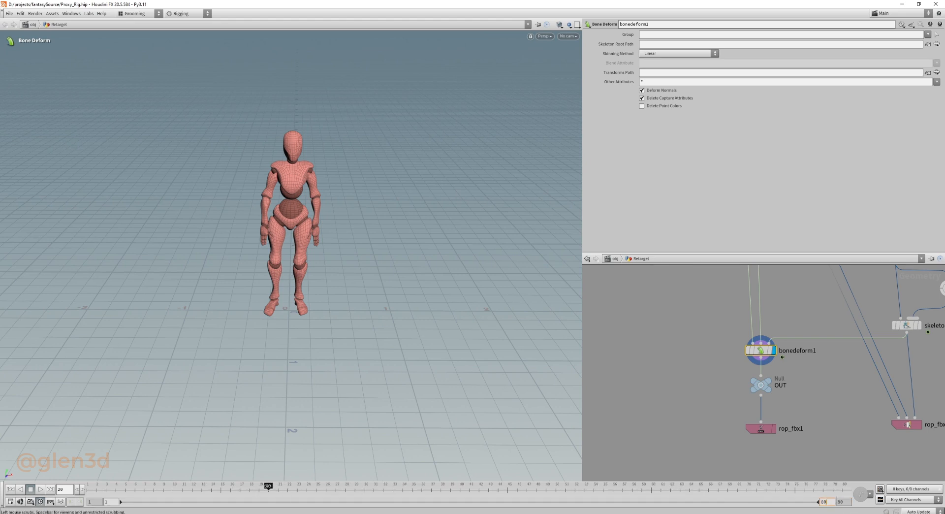
pyautogui.moveTo(268, 486); pyautogui.dragTo(886, 472)
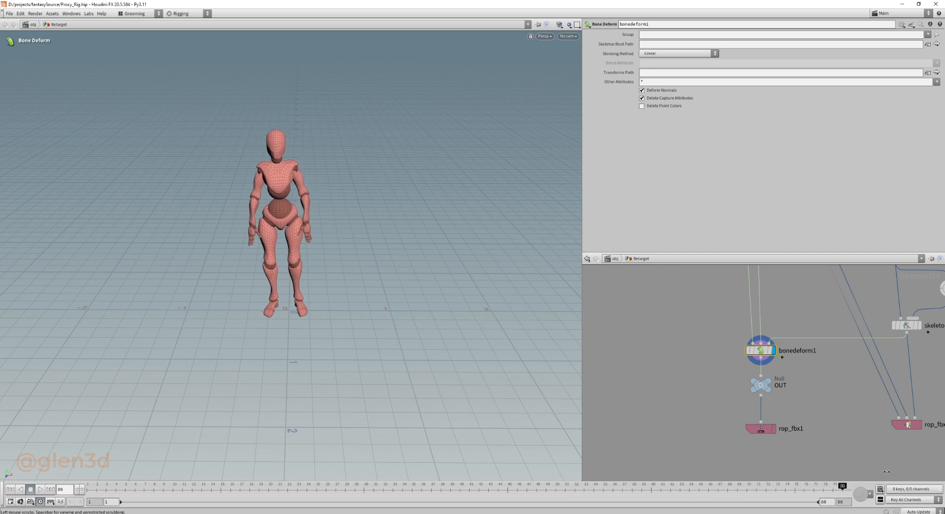
# Display the fbxanimimport3 node to view the source Idle.fbx animation.
pyautogui.moveTo(719, 319); pyautogui.dragTo(648, 416, button='middle')
pyautogui.scroll(-5, 704, 408)
pyautogui.moveTo(795, 358); pyautogui.dragTo(792, 390, button='middle')
pyautogui.scroll(6, 780, 347)
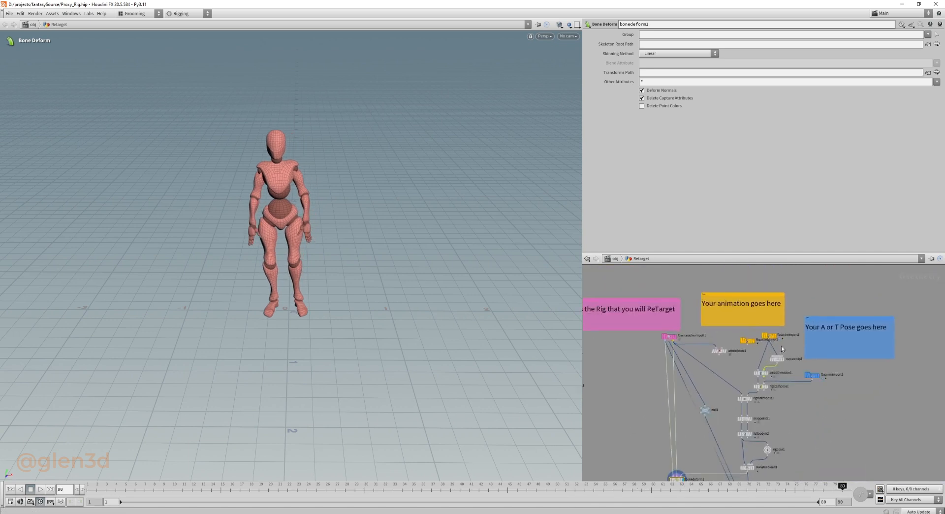
pyautogui.click(754, 323)
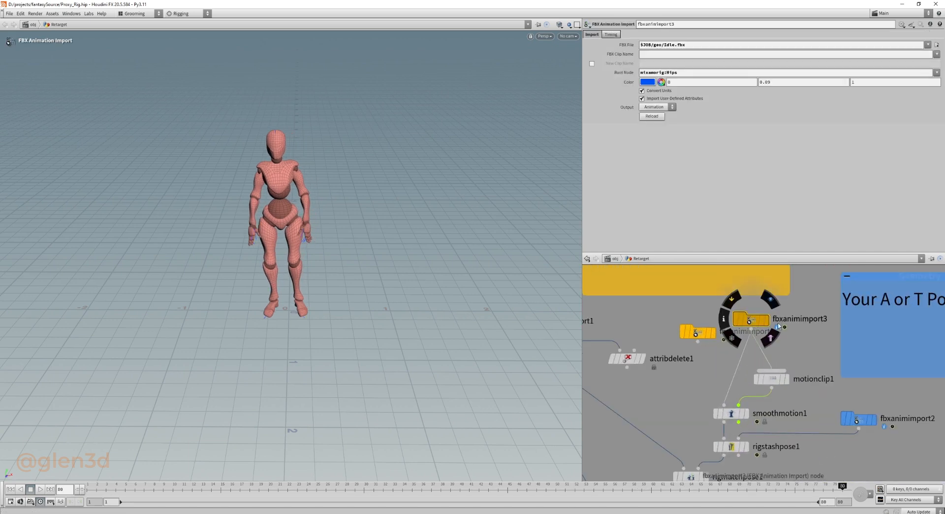
pyautogui.click(766, 320)
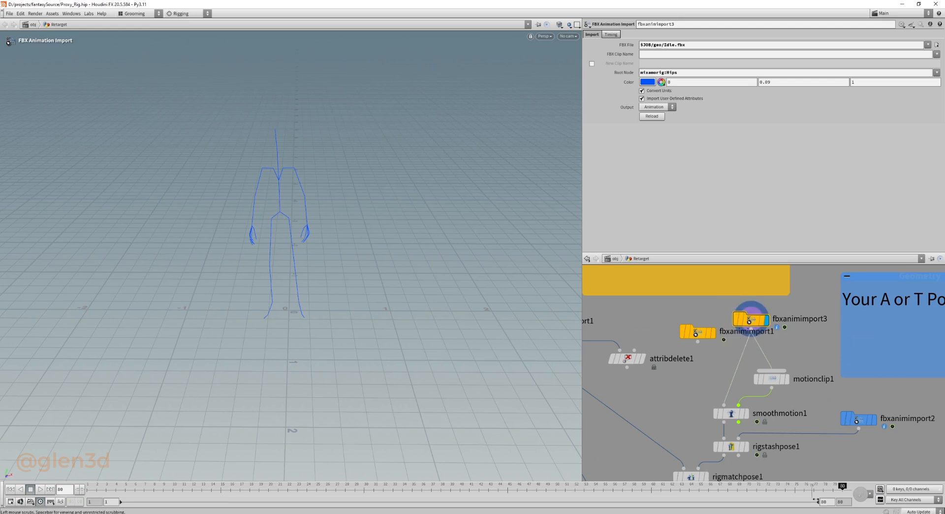
# Set the timeline's end frame to 240 and scrub through the source animation to that frame.
pyautogui.write('240')
pyautogui.press('Return')
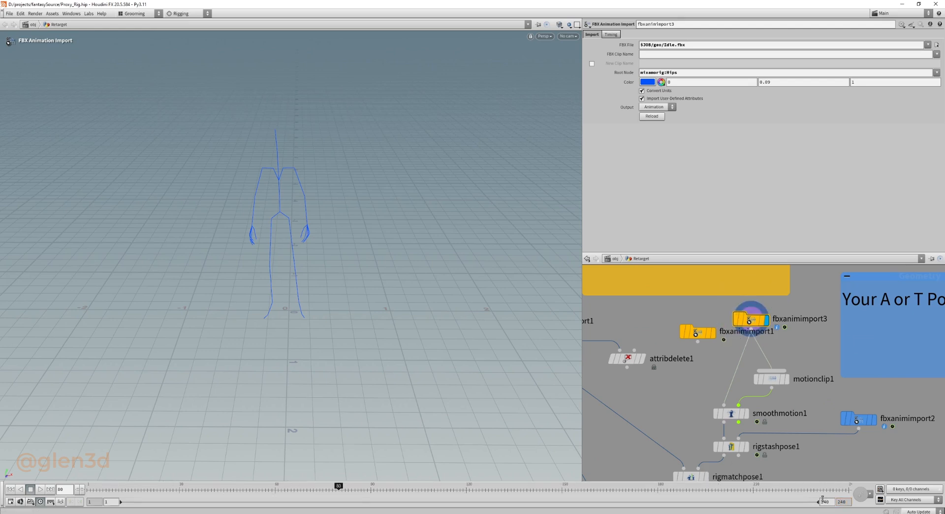
pyautogui.moveTo(338, 489); pyautogui.dragTo(936, 487)
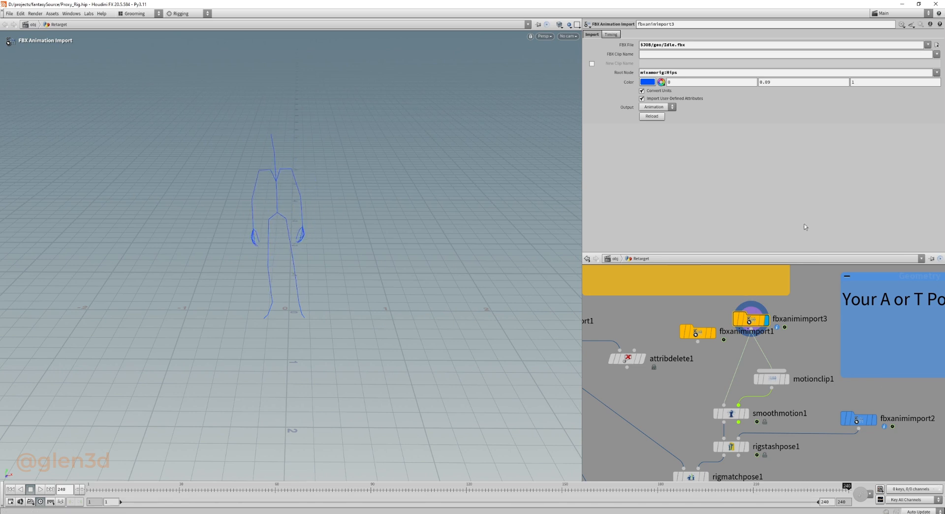
# Try a timeline end frame of 500, scrub through the source animation, and set the end frame to 300.
pyautogui.moveTo(804, 377); pyautogui.dragTo(781, 343, button='middle')
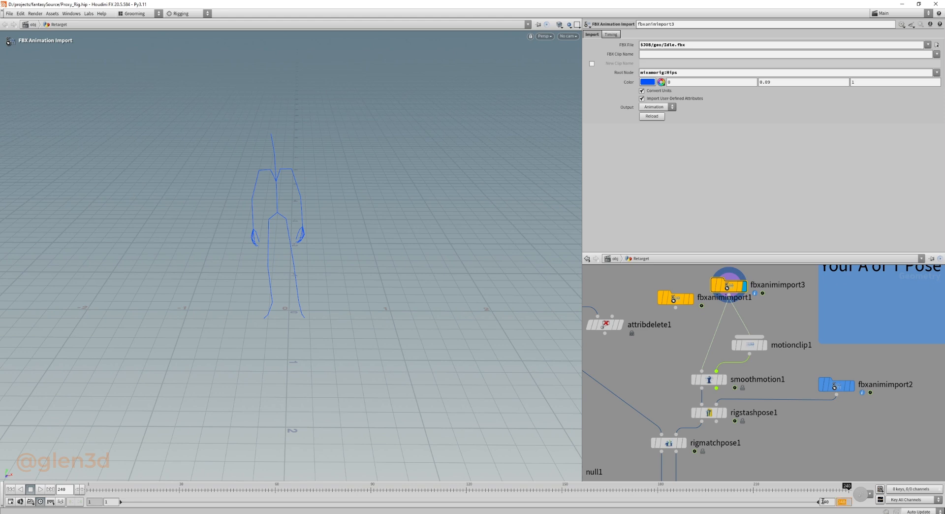
pyautogui.press('Return')
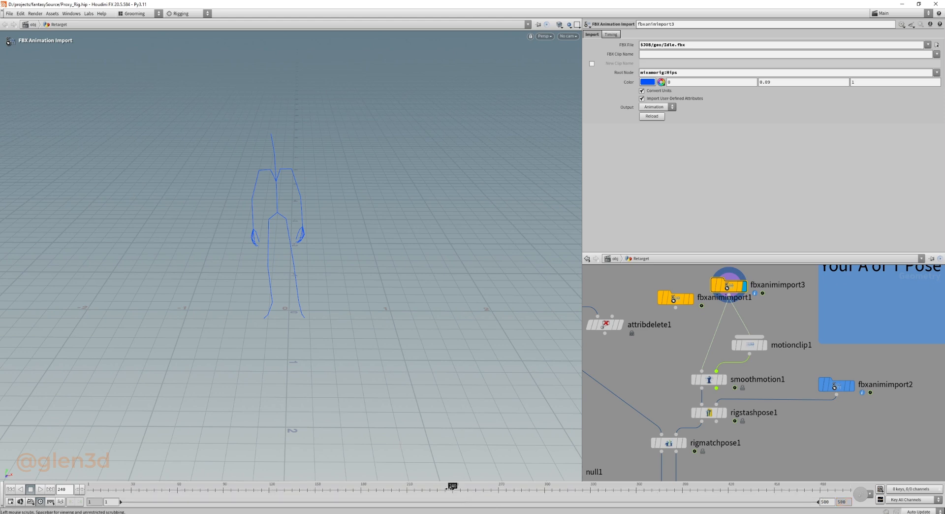
pyautogui.moveTo(453, 487); pyautogui.dragTo(646, 486)
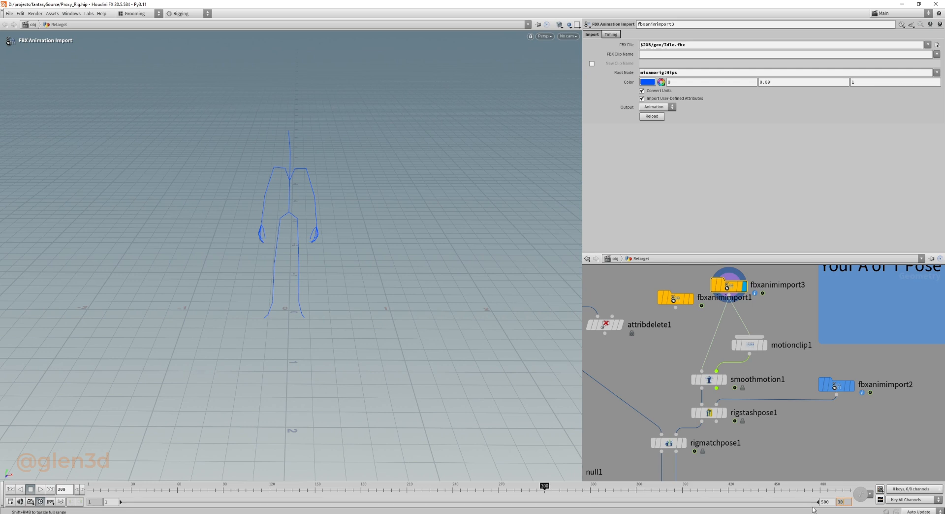
# Play the source Idle skeleton animation, stop it and return to frame 1.
pyautogui.click(41, 489)
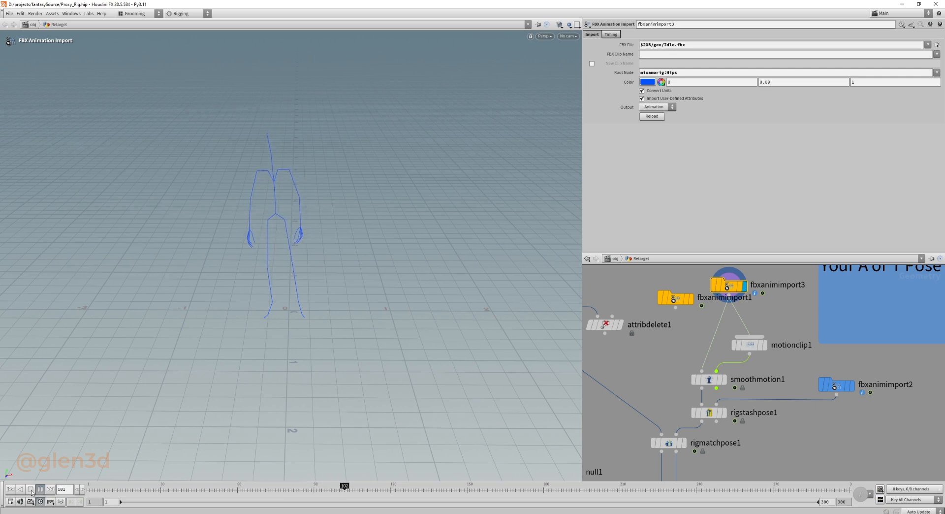
pyautogui.click(30, 489)
pyautogui.click(11, 489)
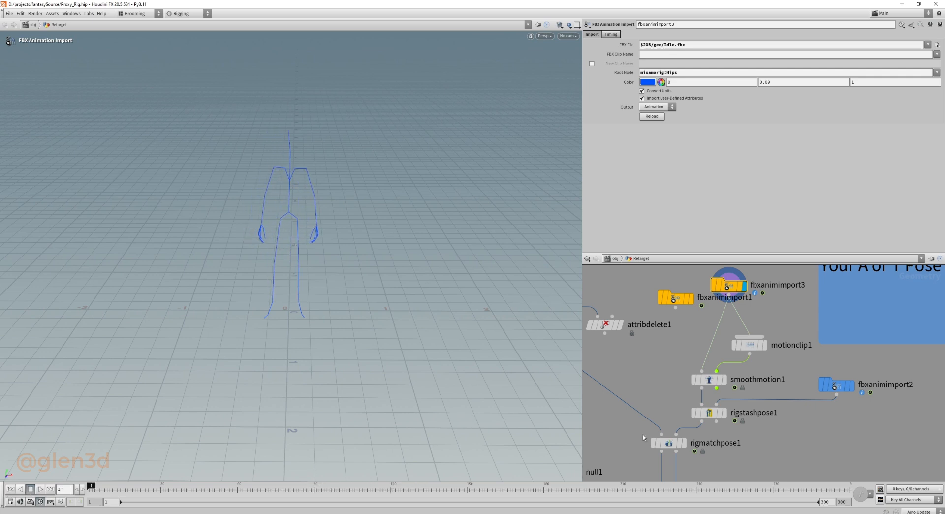
# Display bonedeform1 again and play the retargeted Idle animation on the character mesh over the extended frame range.
pyautogui.moveTo(675, 407); pyautogui.dragTo(698, 275, button='middle')
pyautogui.scroll(-4, 709, 391)
pyautogui.moveTo(645, 434); pyautogui.dragTo(667, 318, button='middle')
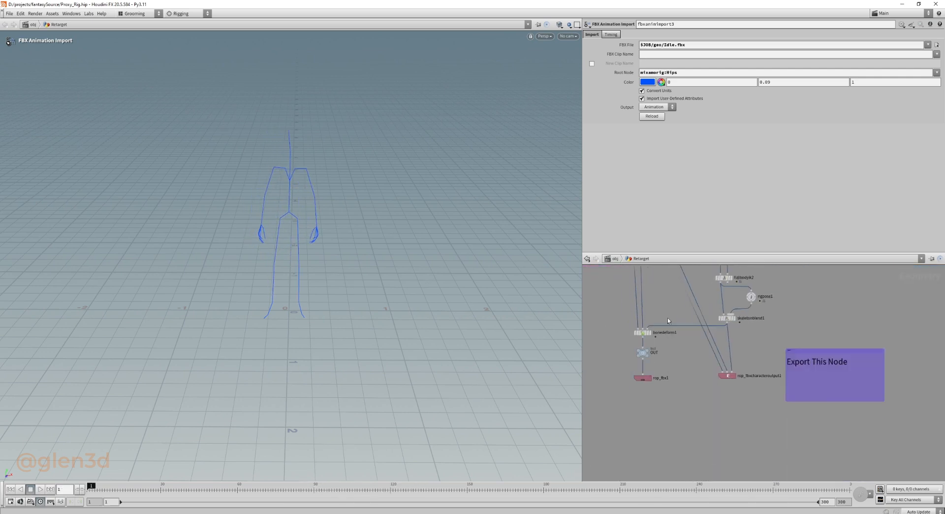
pyautogui.click(650, 336)
pyautogui.click(40, 490)
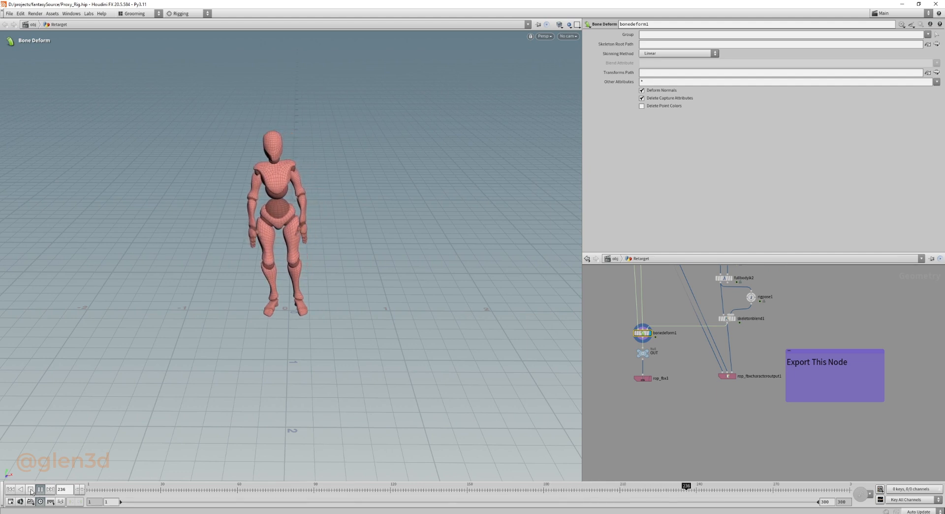
pyautogui.click(31, 489)
# Replay the retargeted mesh animation from the first frame, stop it and return to frame 1.
pyautogui.moveTo(827, 311); pyautogui.dragTo(834, 393, button='middle')
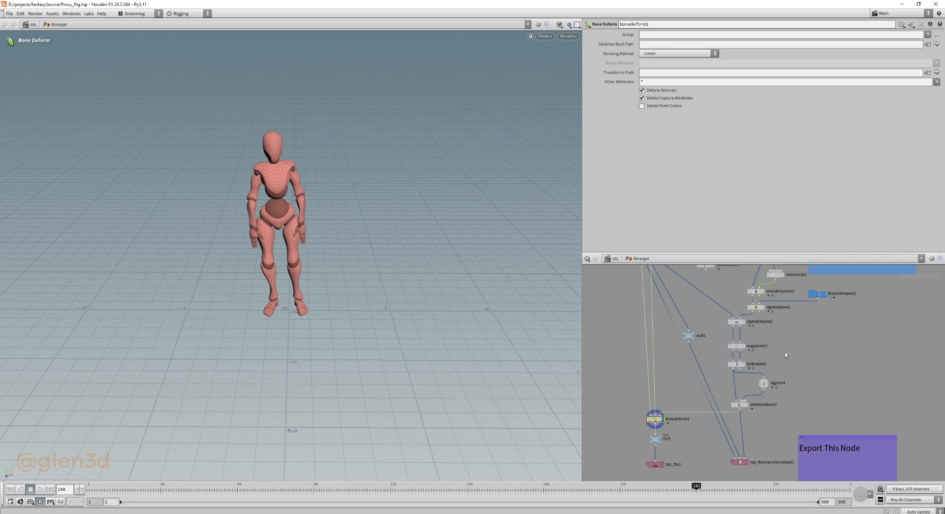
pyautogui.click(15, 489)
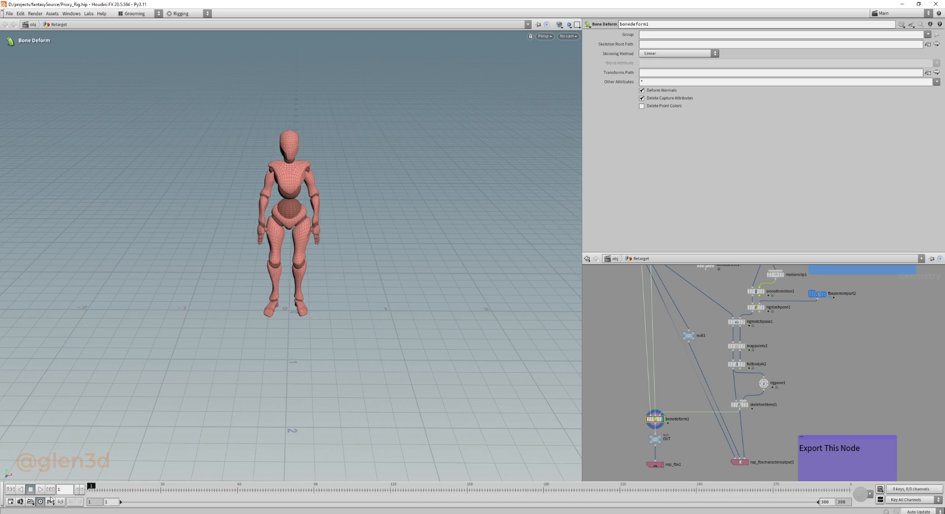
pyautogui.click(40, 491)
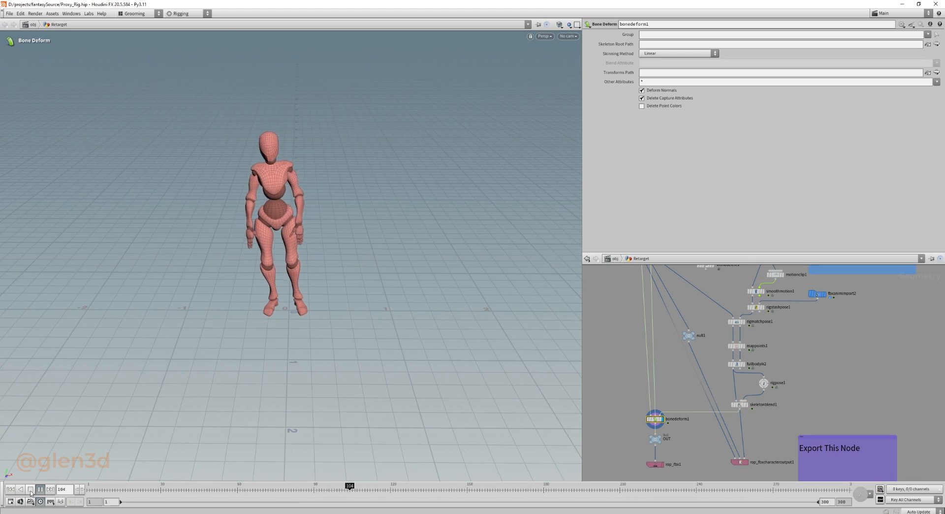
pyautogui.click(30, 489)
pyautogui.click(10, 489)
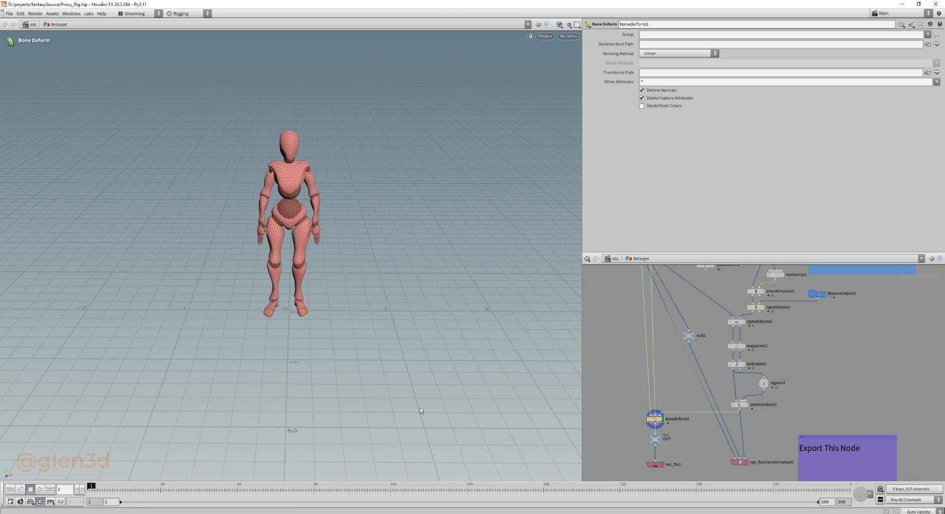